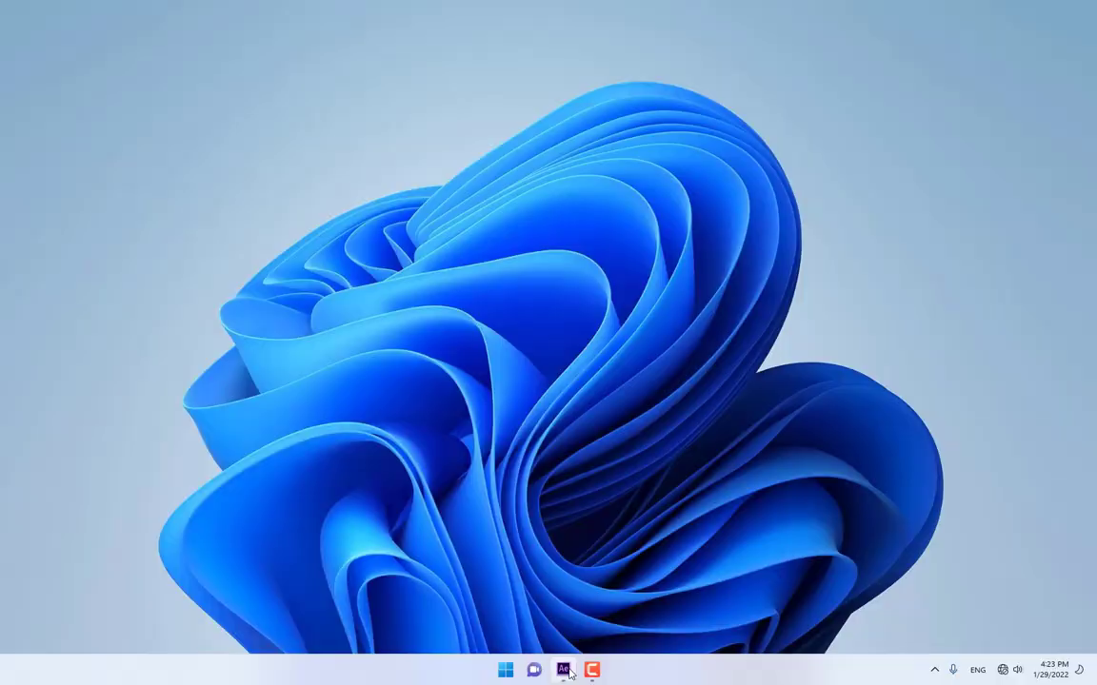
# Switch to After Effects and create a new composition from the footage file 20220129_161543
pyautogui.click(565, 671)
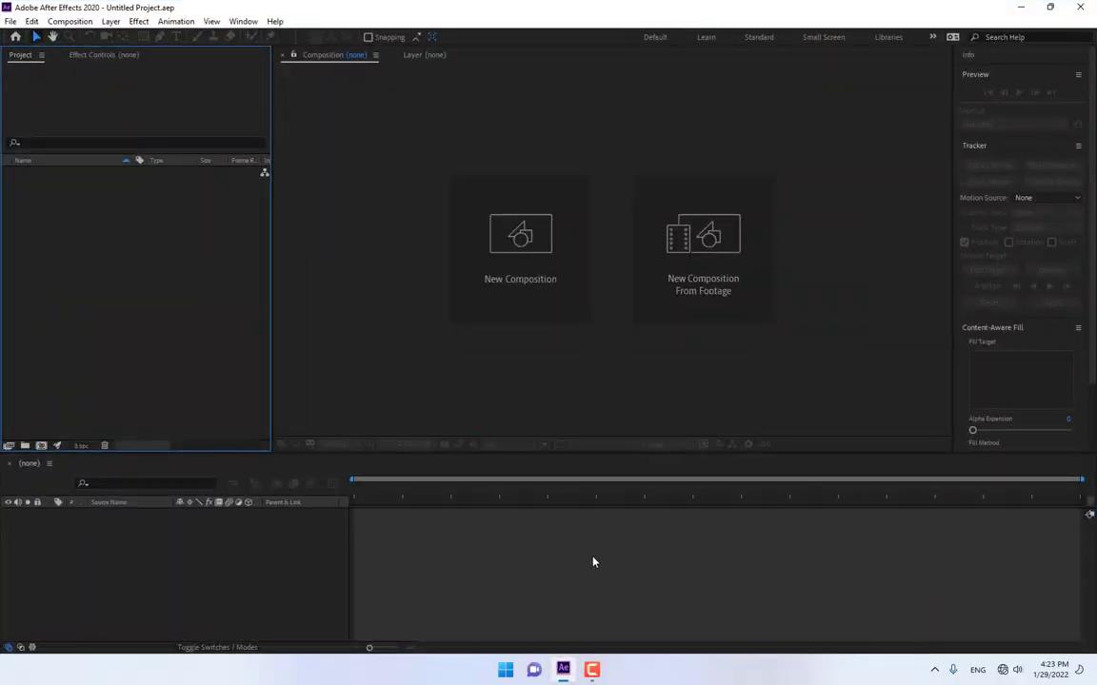
pyautogui.click(724, 286)
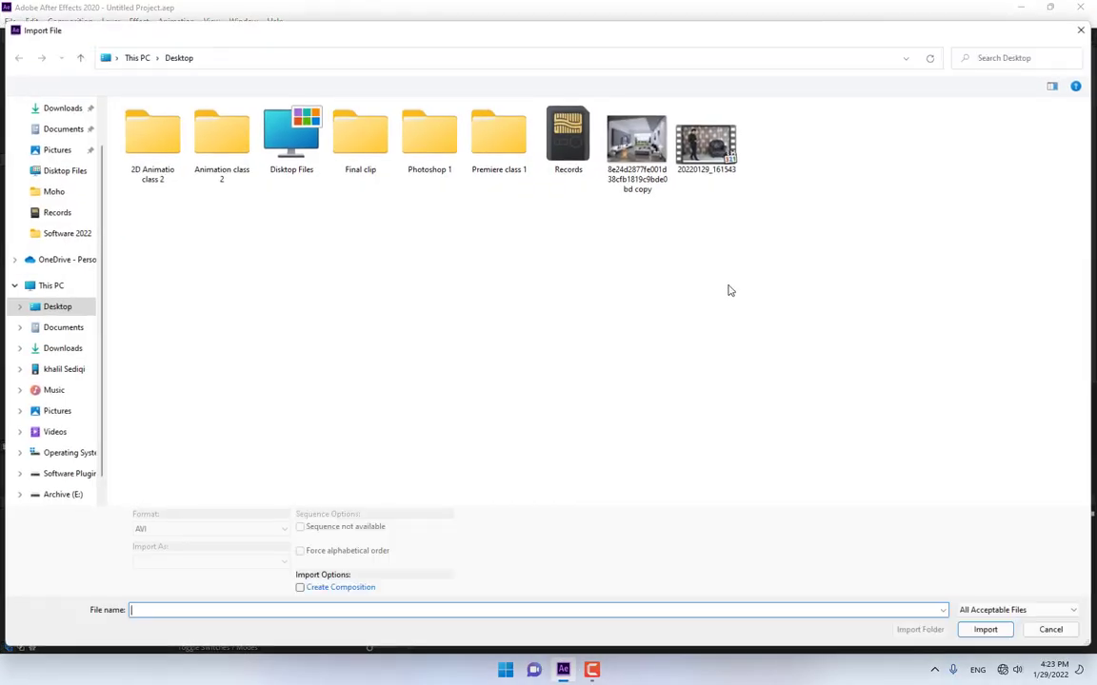
pyautogui.click(714, 151)
pyautogui.doubleClick(714, 150)
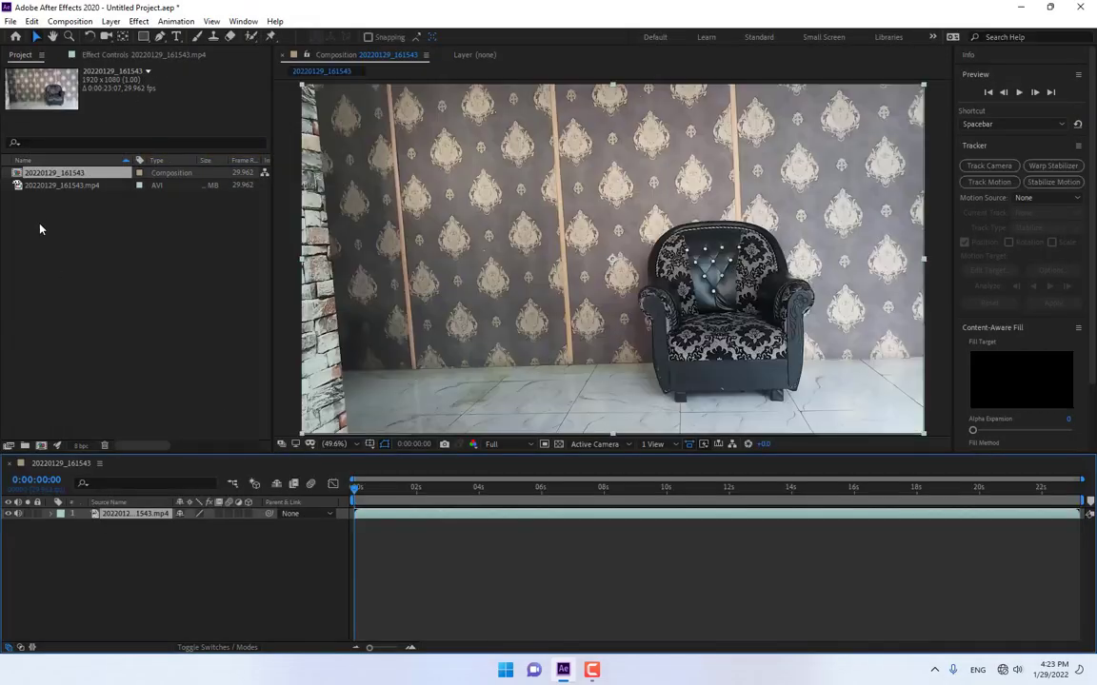
# Start the work area at 0:00:02:16 and trim the composition to the work area
pyautogui.moveTo(363, 495); pyautogui.dragTo(437, 497)
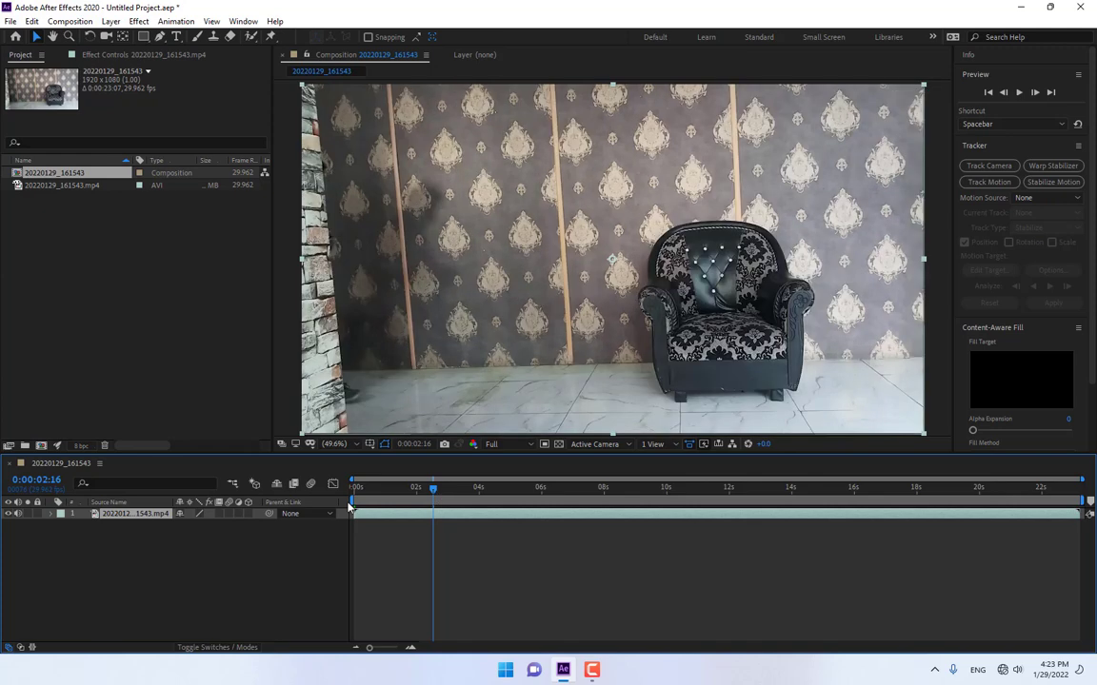
pyautogui.moveTo(354, 513); pyautogui.dragTo(425, 513)
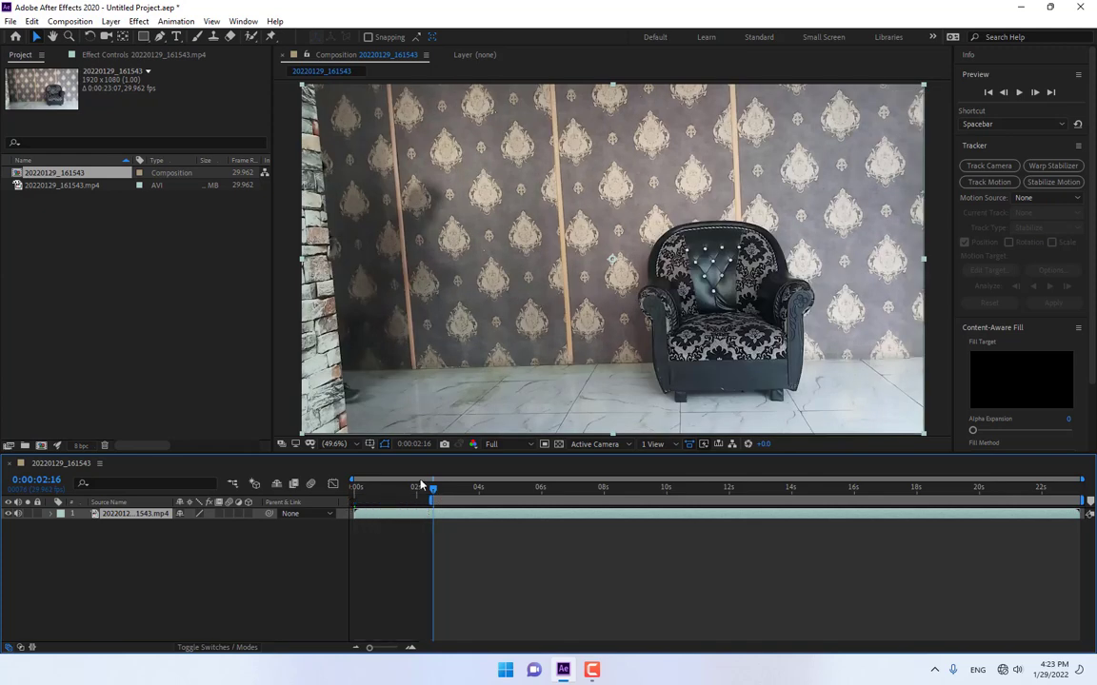
pyautogui.click(74, 21)
pyautogui.click(105, 81)
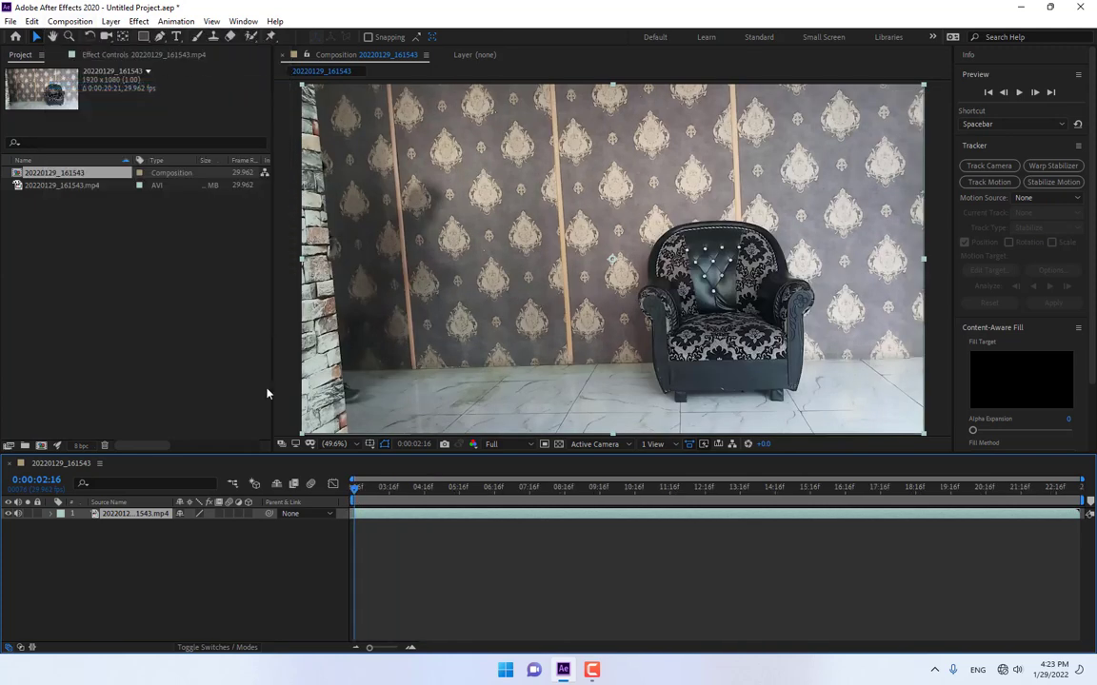
# Pre-compose the footage layer as "MAin Comp" and lock the resulting layer
pyautogui.rightClick(121, 519)
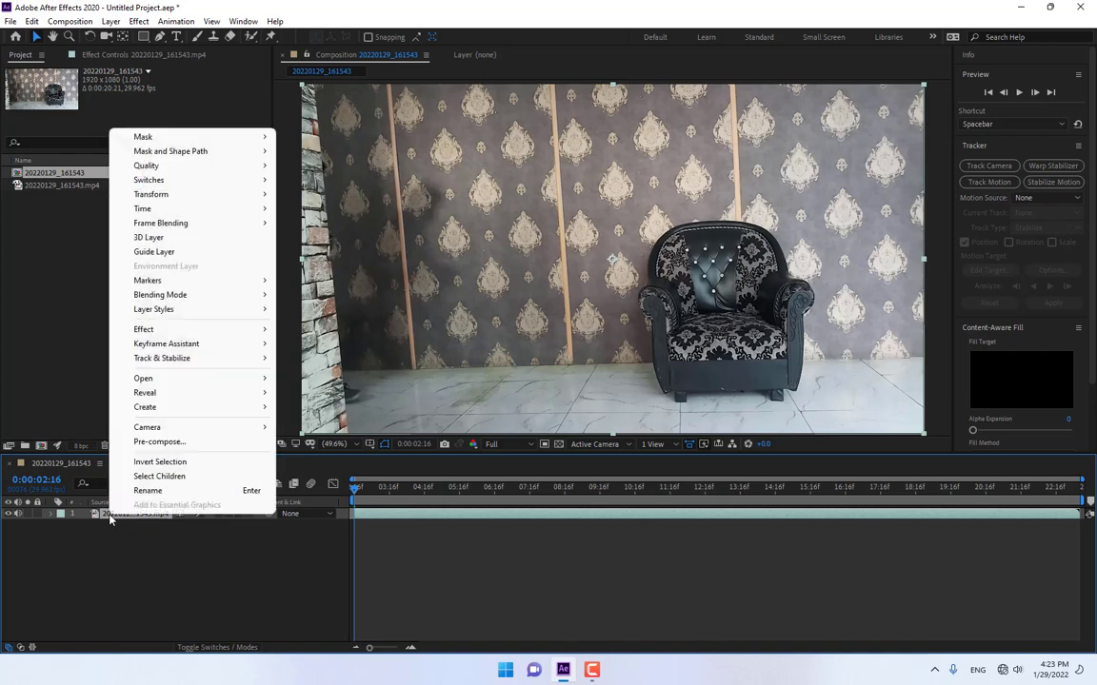
pyautogui.click(153, 444)
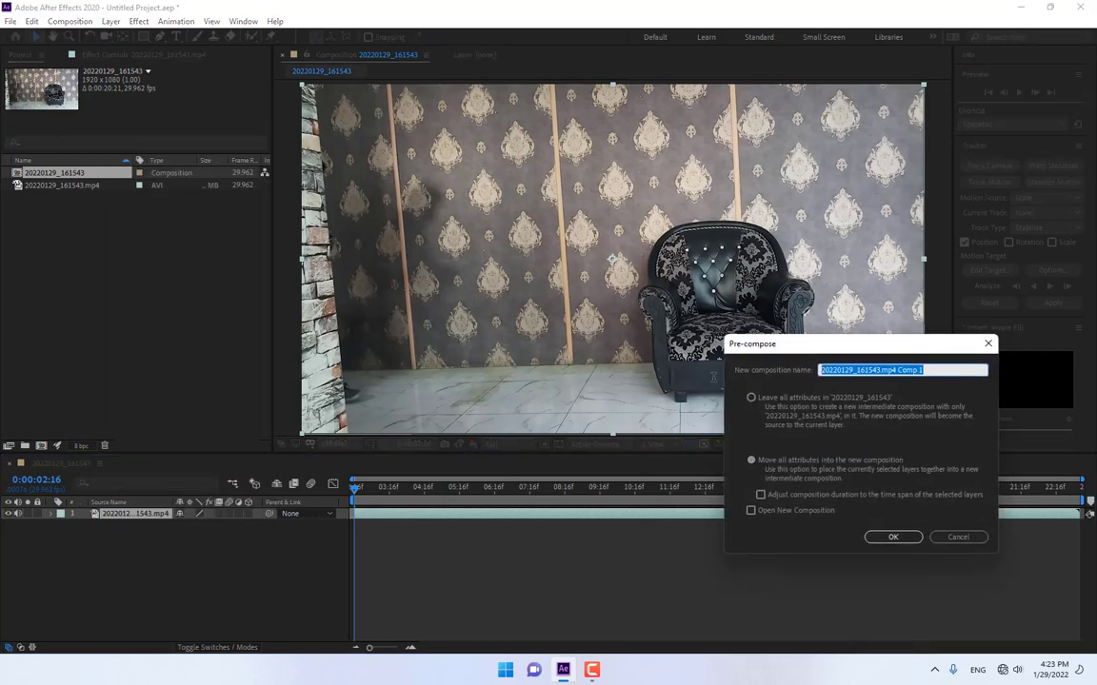
pyautogui.write('MAin')
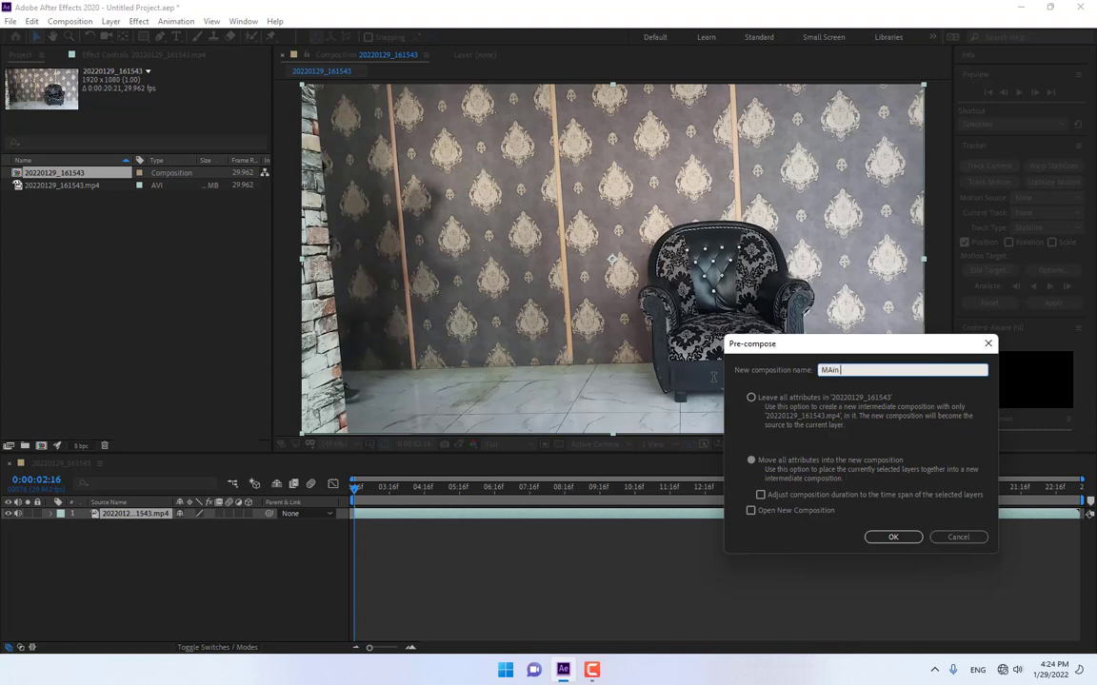
pyautogui.write(' Comp')
pyautogui.press('Return')
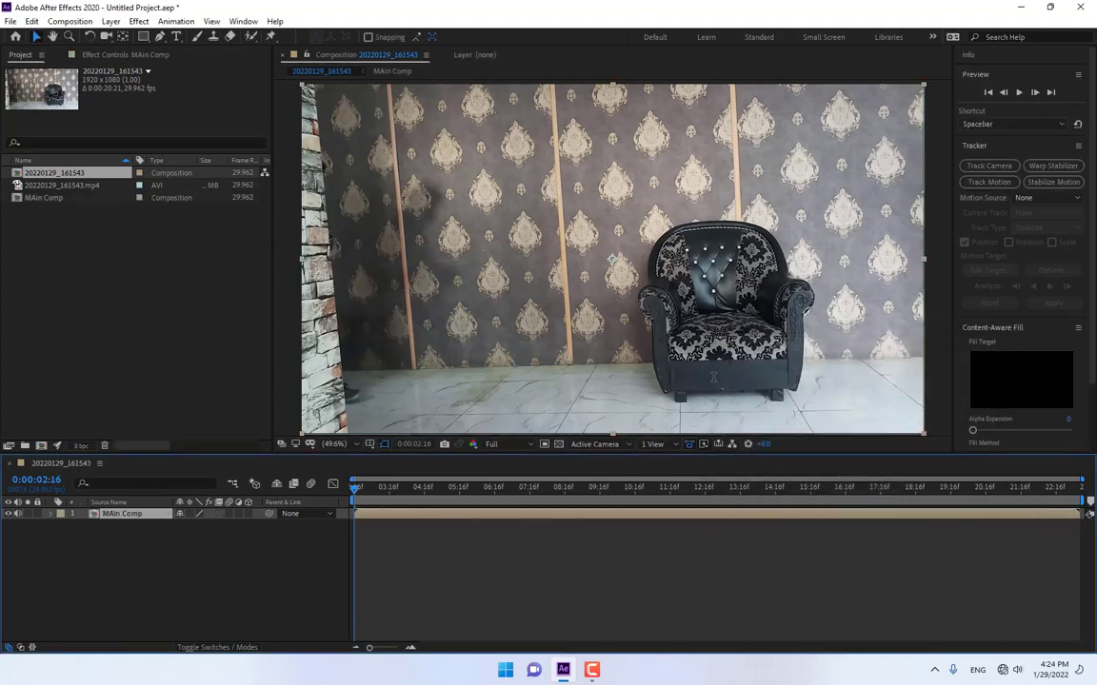
pyautogui.click(37, 516)
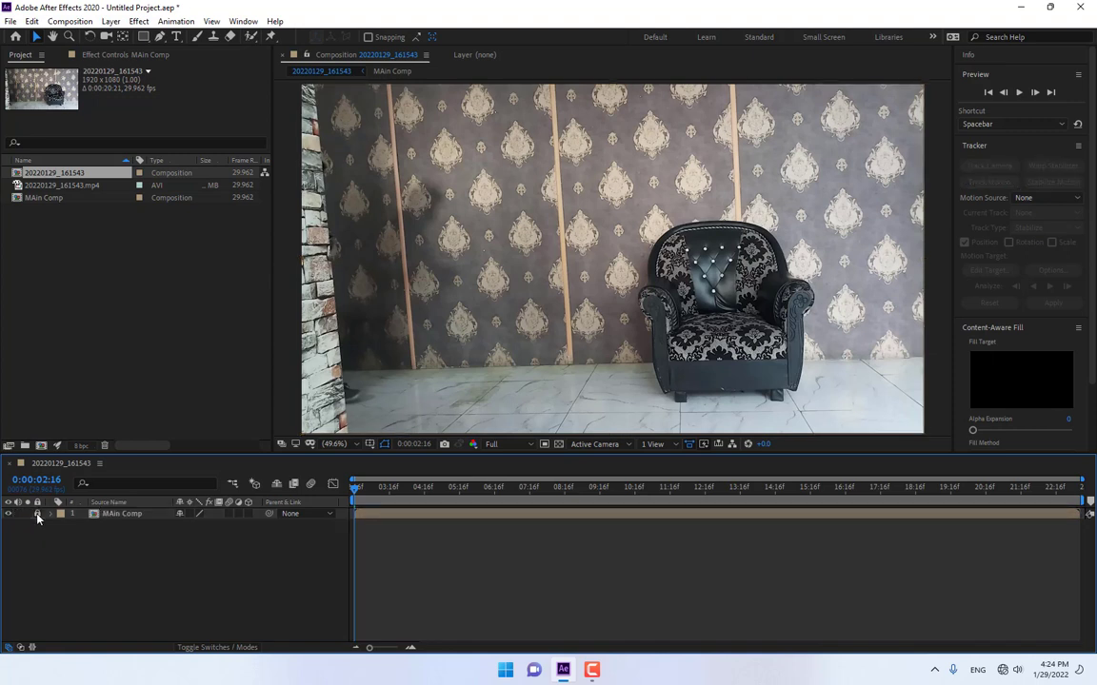
# Add a point light layer named Emitter to the composition and dismiss the 2D layer warning
pyautogui.rightClick(228, 533)
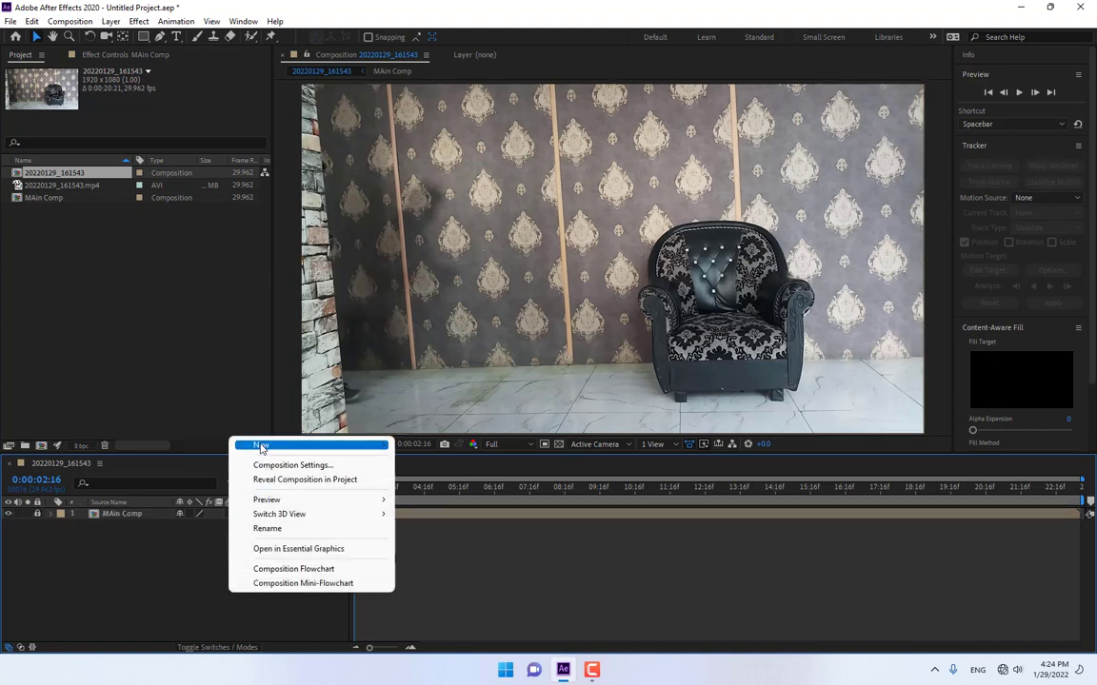
pyautogui.moveTo(262, 445)
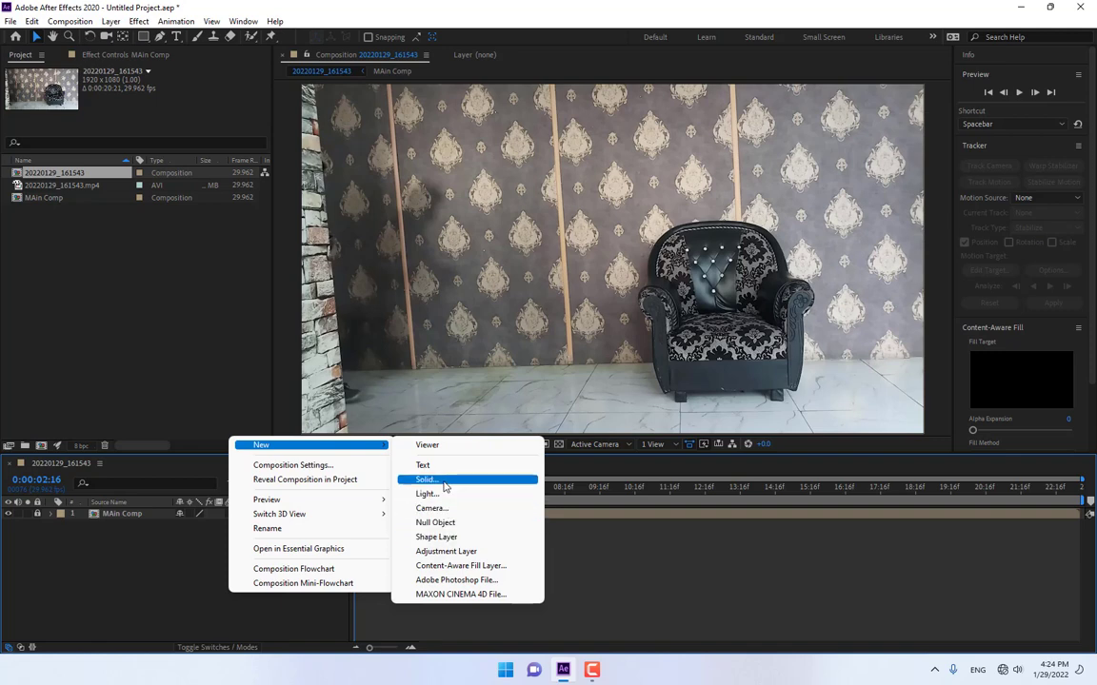
pyautogui.click(448, 494)
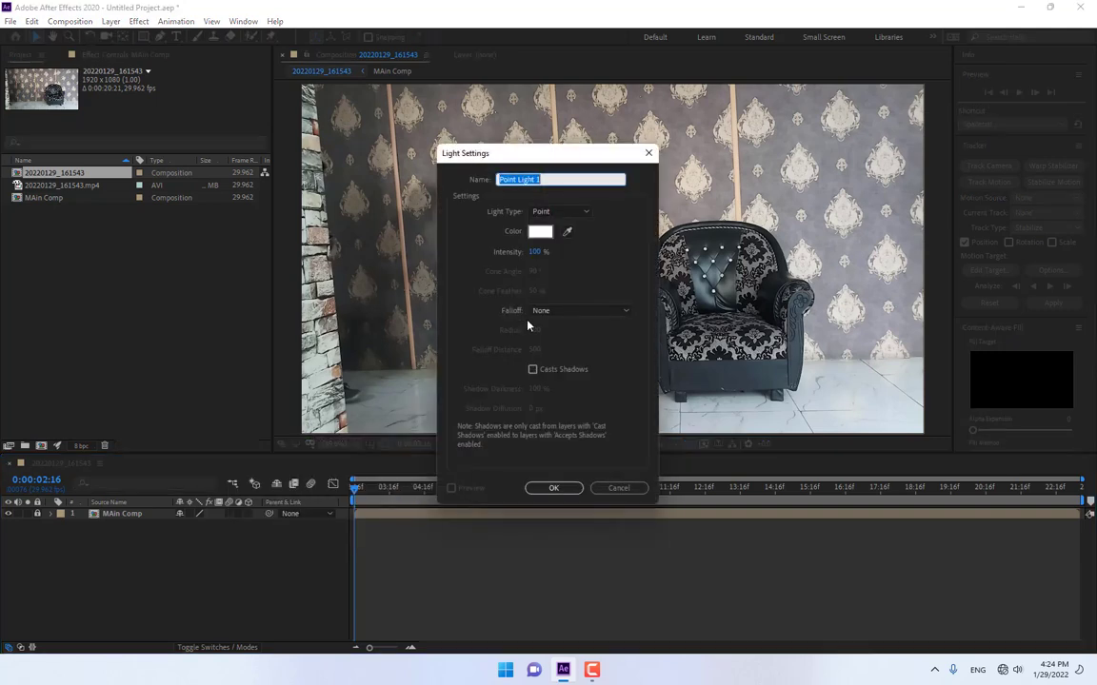
pyautogui.click(552, 212)
pyautogui.click(505, 230)
pyautogui.press('Return')
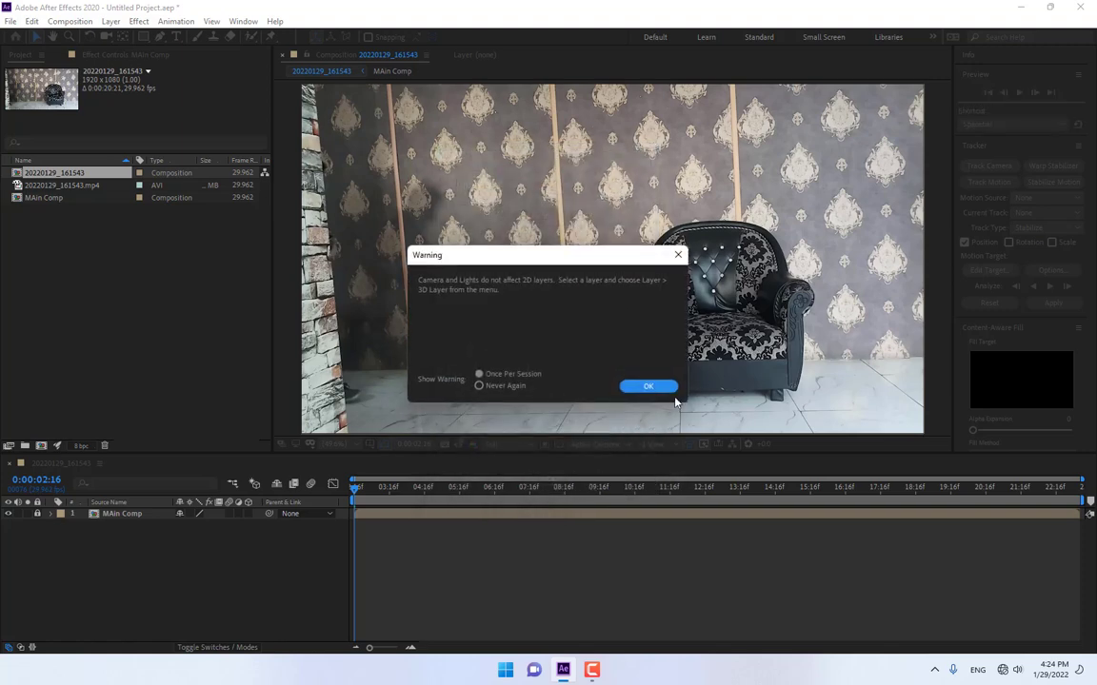
pyautogui.click(645, 386)
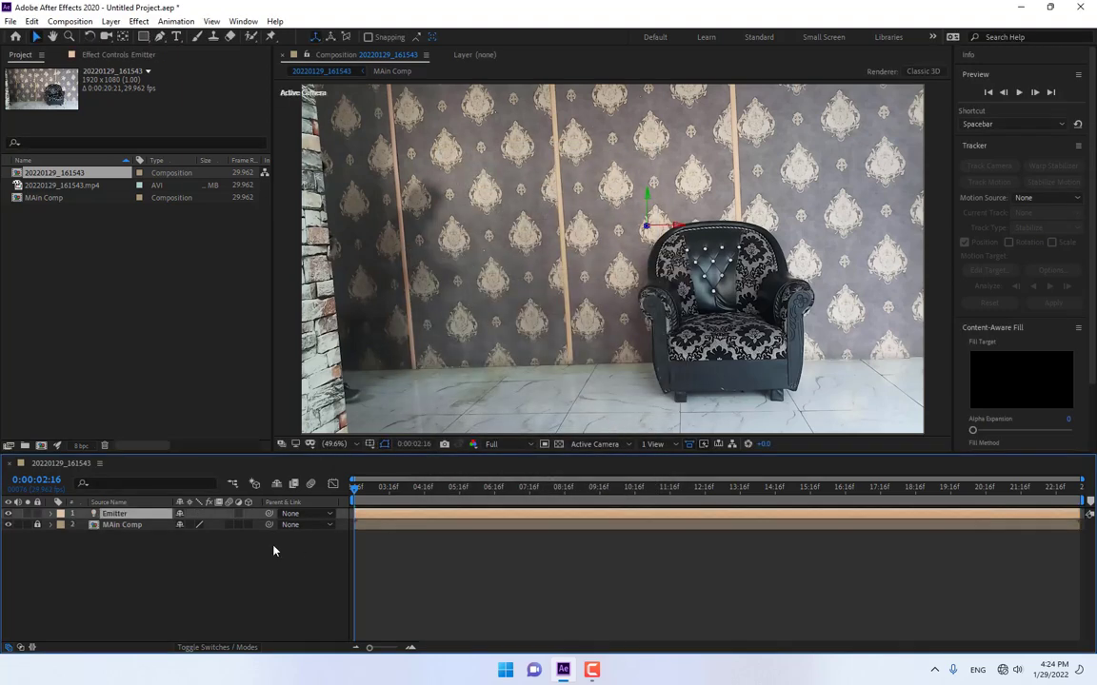
# Move the Emitter light to the edge of the brick wall and start keyframing its position at 0:00:02:16
pyautogui.click(616, 272)
pyautogui.click(648, 226)
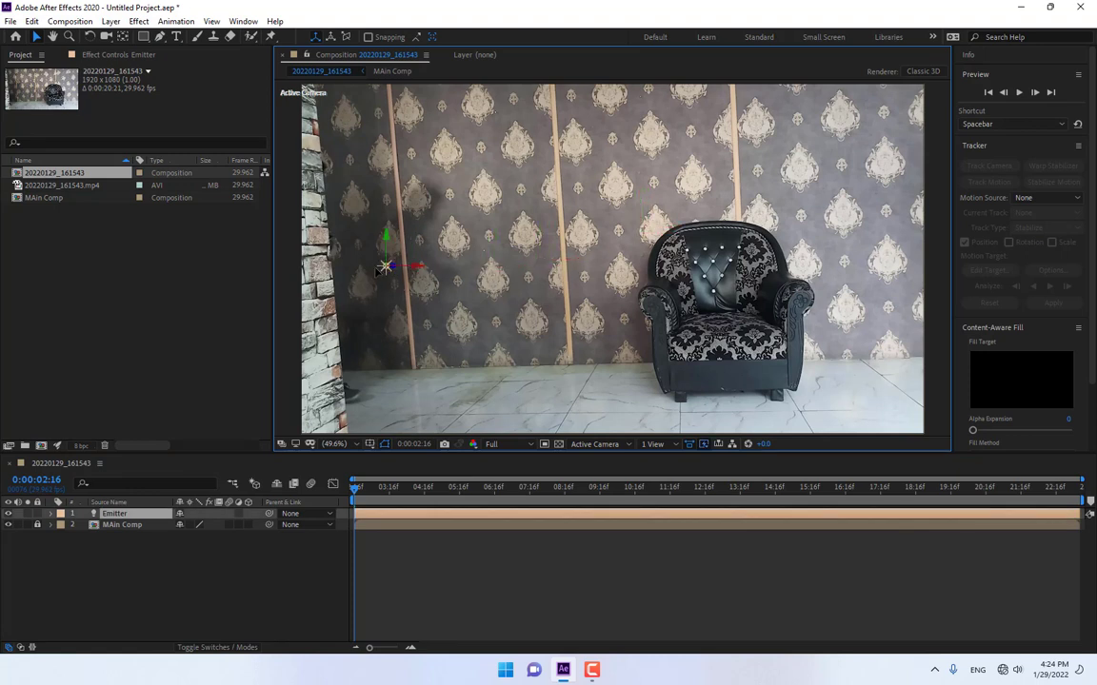
pyautogui.moveTo(383, 270); pyautogui.dragTo(360, 260)
pyautogui.press('pagedown')
pyautogui.press('pagedown')
pyautogui.press('pagedown')
pyautogui.press('pagedown')
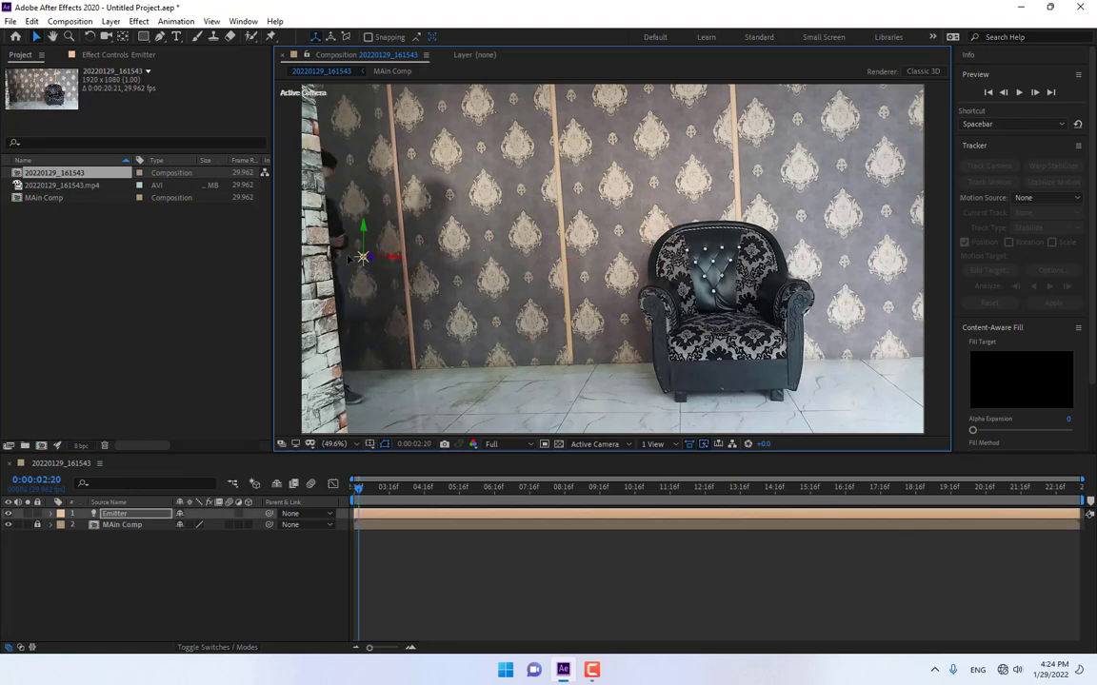
pyautogui.press('space')
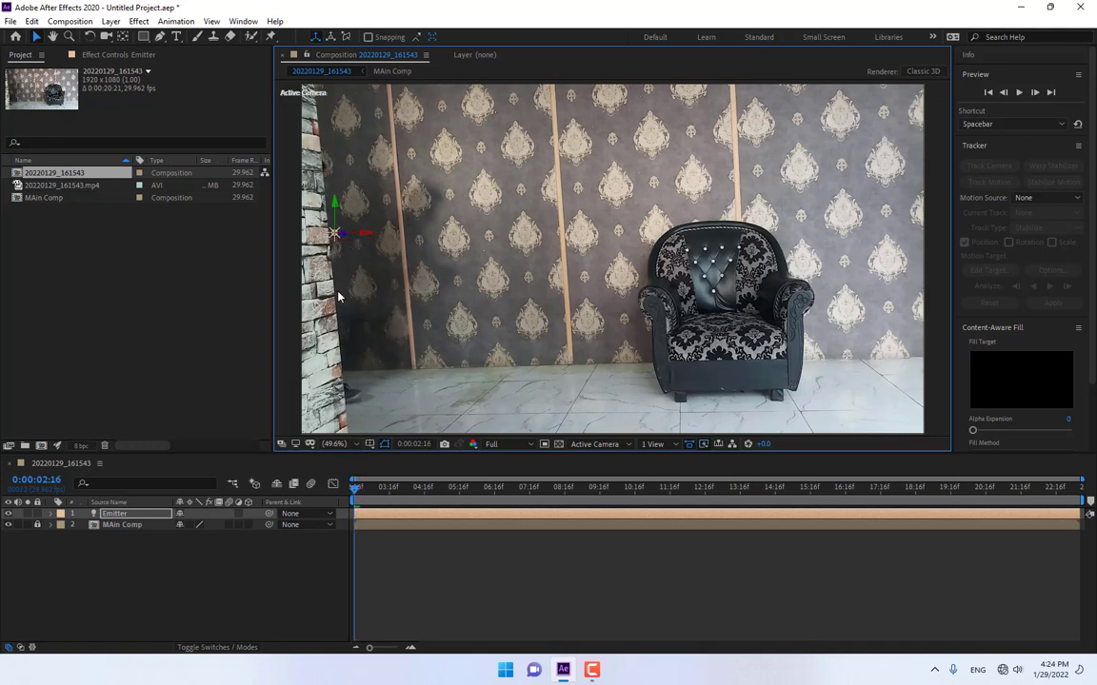
pyautogui.press('p')
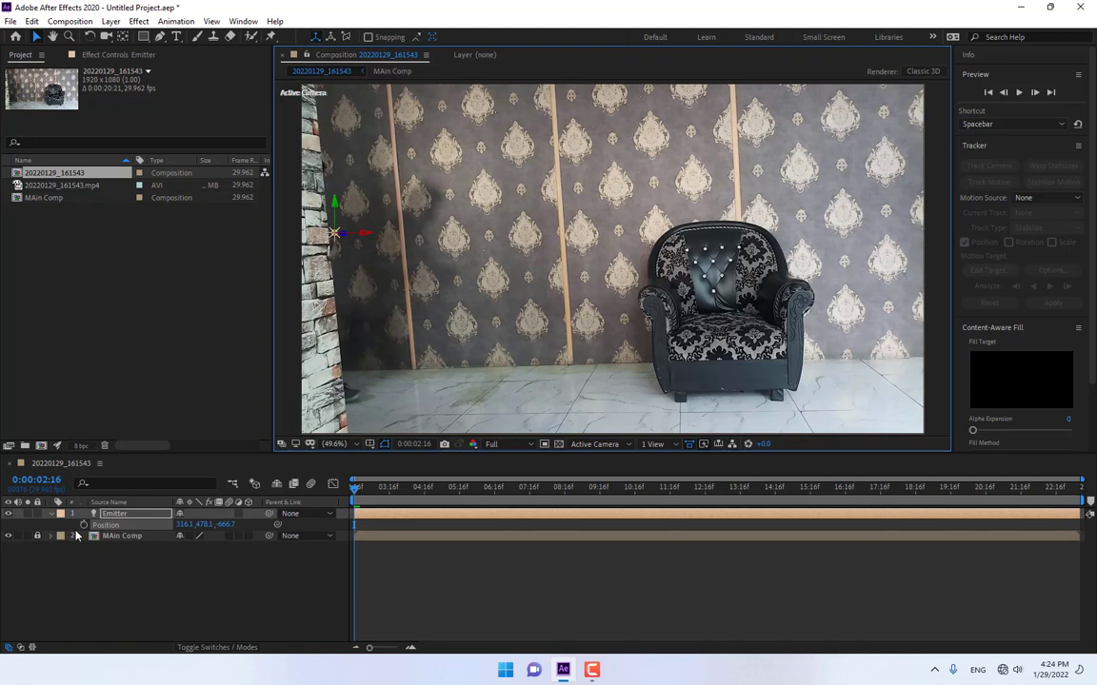
pyautogui.click(125, 527)
# Keyframe the Emitter light's position on the man's hand every few frames as he walks in, up to 0:00:04:17
pyautogui.press('space')
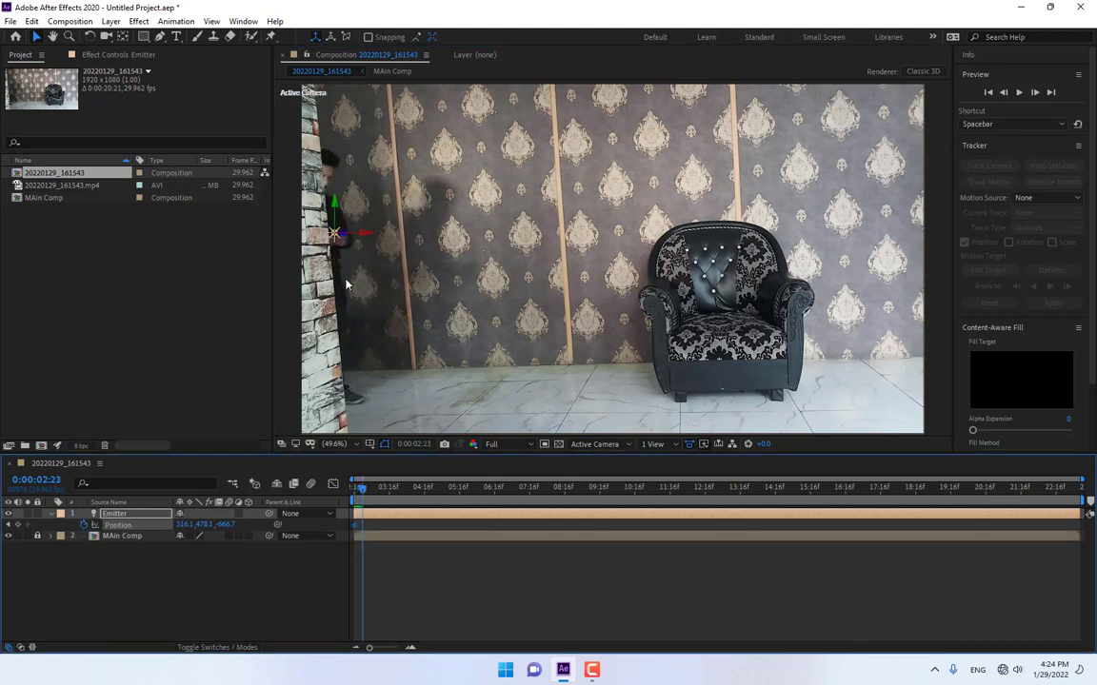
pyautogui.press('pagedown')
pyautogui.press('pagedown')
pyautogui.moveTo(335, 244); pyautogui.dragTo(491, 229)
pyautogui.press('pagedown')
pyautogui.press('pagedown')
pyautogui.press('pagedown')
pyautogui.press('pagedown')
pyautogui.press('pagedown')
pyautogui.press('pagedown')
pyautogui.press('pagedown')
pyautogui.press('pagedown')
pyautogui.press('pagedown')
pyautogui.press('pagedown')
pyautogui.press('pagedown')
pyautogui.press('pagedown')
pyautogui.press('pagedown')
pyautogui.press('space')
pyautogui.press('space')
pyautogui.press('pagedown')
pyautogui.press('pagedown')
pyautogui.press('pagedown')
pyautogui.press('pagedown')
pyautogui.press('pagedown')
pyautogui.press('pagedown')
pyautogui.press('pagedown')
pyautogui.press('pagedown')
pyautogui.press('pagedown')
pyautogui.press('pagedown')
pyautogui.press('pagedown')
pyautogui.press('pagedown')
pyautogui.press('pagedown')
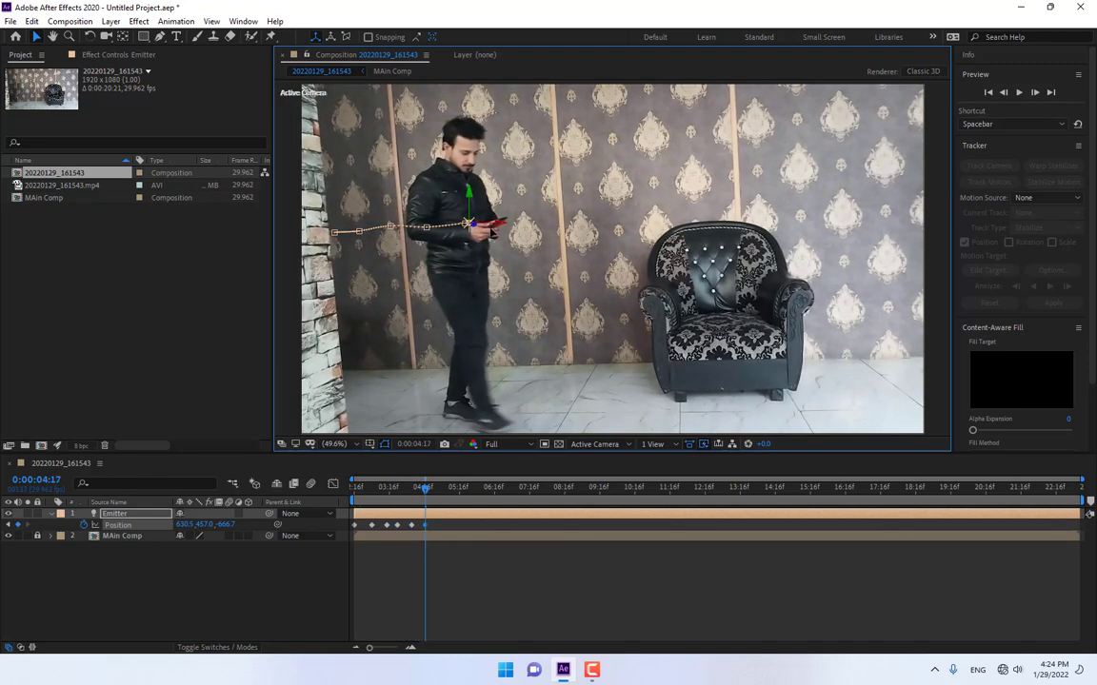
# Extend the Emitter's position keyframes along the hand's path across the middle of the wall, up to 0:00:05:11
pyautogui.press('pagedown')
pyautogui.press('pagedown')
pyautogui.press('pagedown')
pyautogui.press('pagedown')
pyautogui.press('pagedown')
pyautogui.press('pagedown')
pyautogui.press('pagedown')
pyautogui.press('pagedown')
pyautogui.press('pagedown')
pyautogui.press('pagedown')
pyautogui.press('pagedown')
pyautogui.press('pagedown')
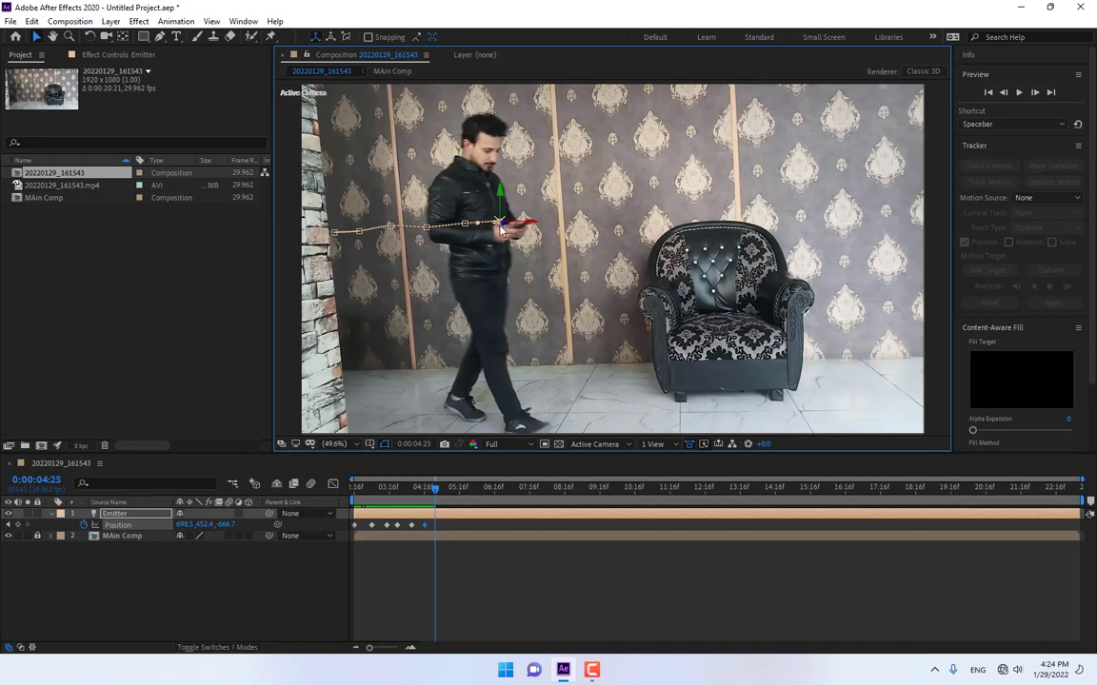
pyautogui.moveTo(501, 226); pyautogui.dragTo(566, 226)
pyautogui.press('pagedown')
pyautogui.press('pagedown')
pyautogui.press('pagedown')
pyautogui.press('pagedown')
pyautogui.press('pagedown')
pyautogui.press('pagedown')
pyautogui.press('pagedown')
pyautogui.press('pagedown')
pyautogui.press('pagedown')
pyautogui.press('pagedown')
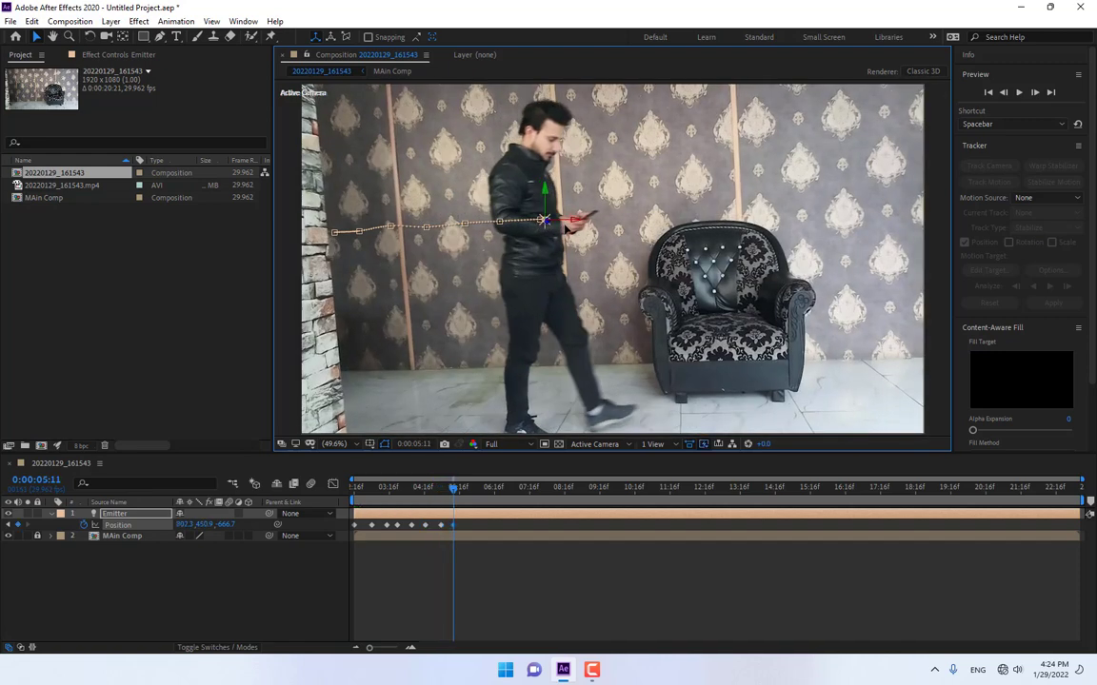
# Keyframe the Emitter on the hand as the man approaches the armchair, with the last position set at 0:00:06:02
pyautogui.press('space')
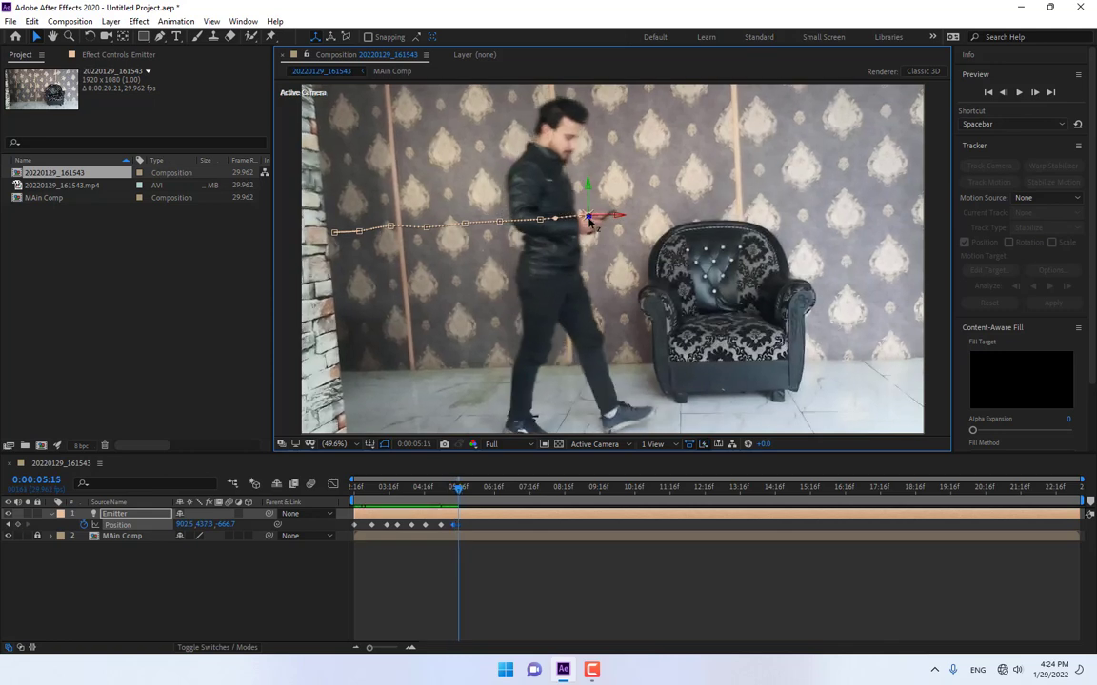
pyautogui.moveTo(589, 218); pyautogui.dragTo(638, 219)
pyautogui.press('space')
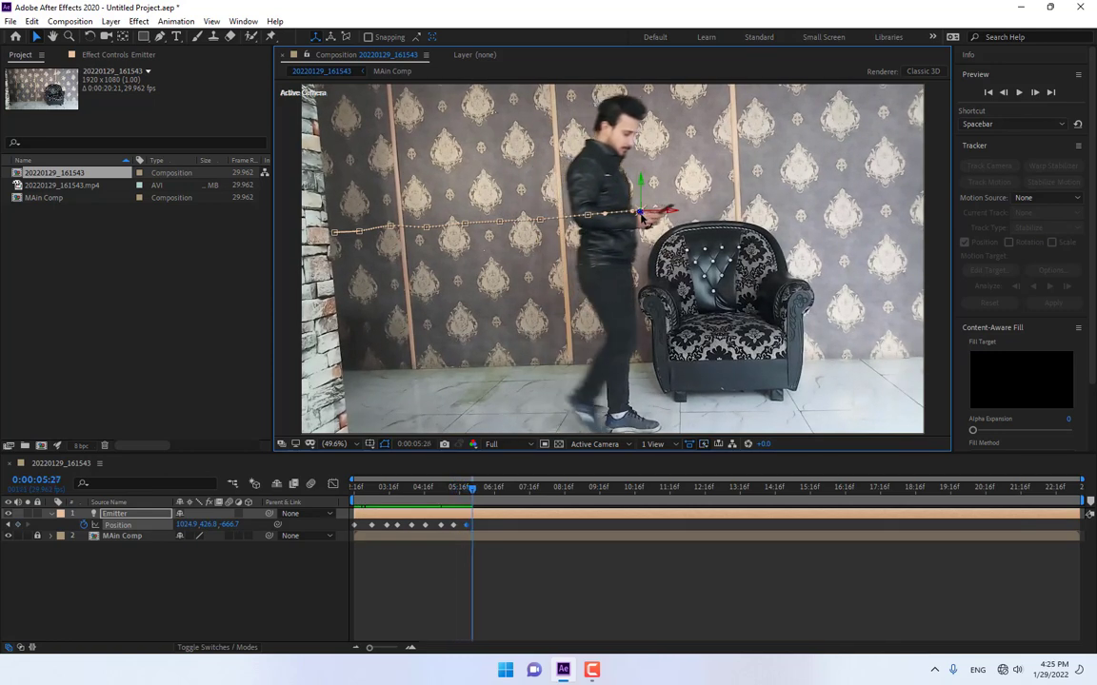
pyautogui.moveTo(643, 222); pyautogui.dragTo(683, 220)
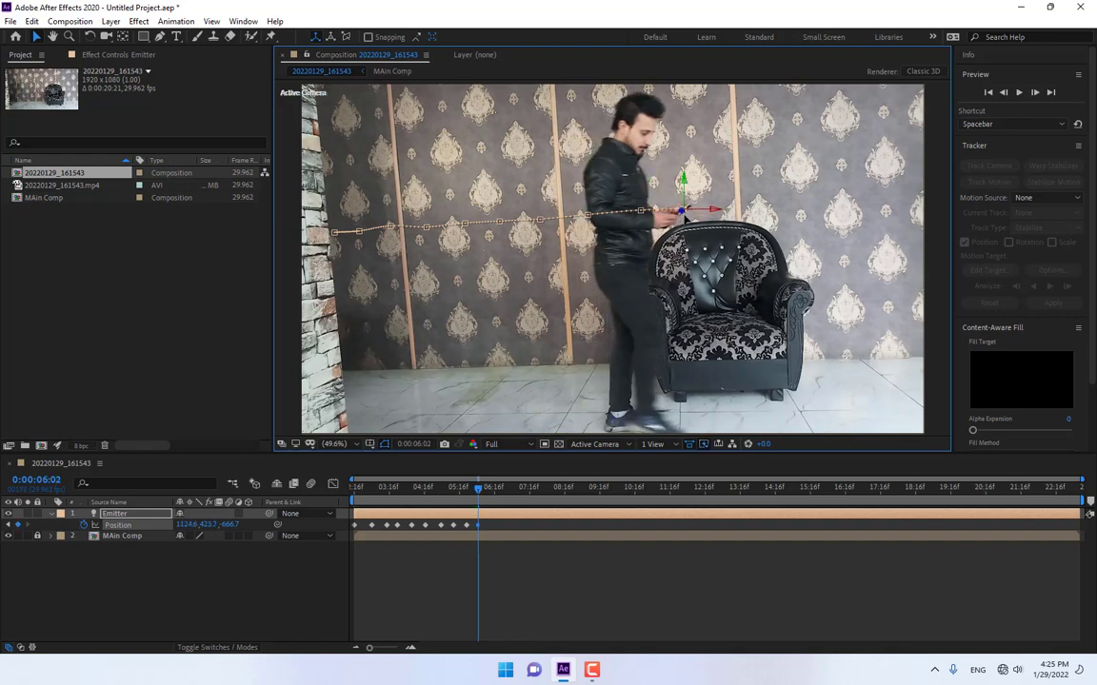
# Add Emitter position keyframes on the hand at 0:00:06:15 and about ten frames on, as the man passes before the armchair
pyautogui.press('space')
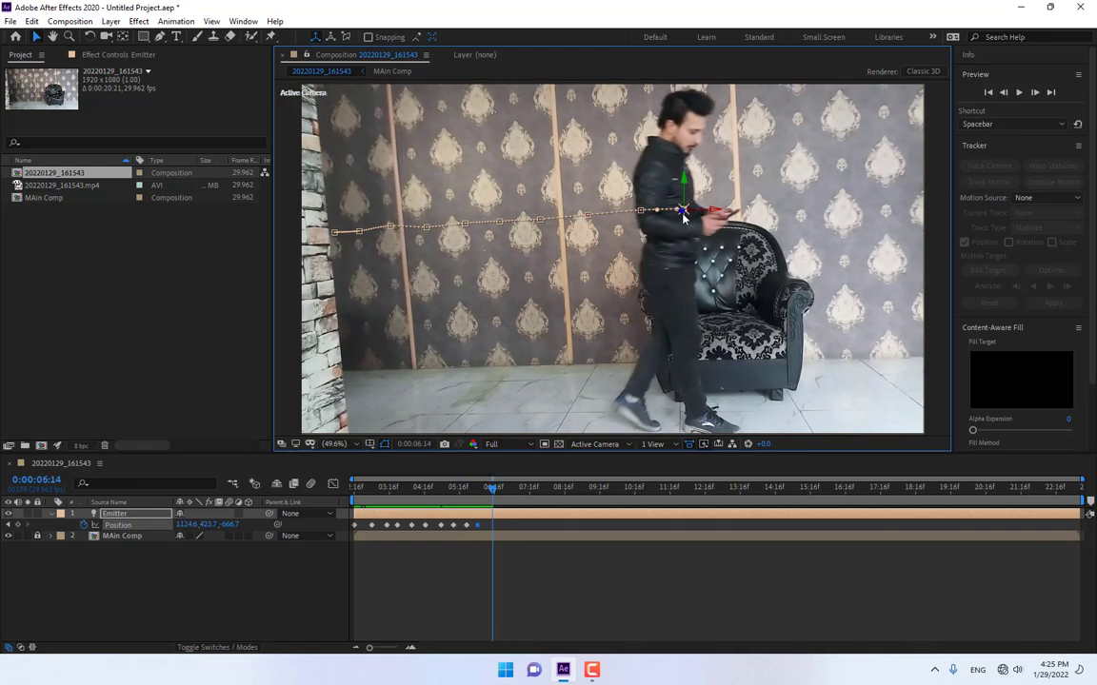
pyautogui.press('space')
pyautogui.moveTo(684, 219); pyautogui.dragTo(718, 221)
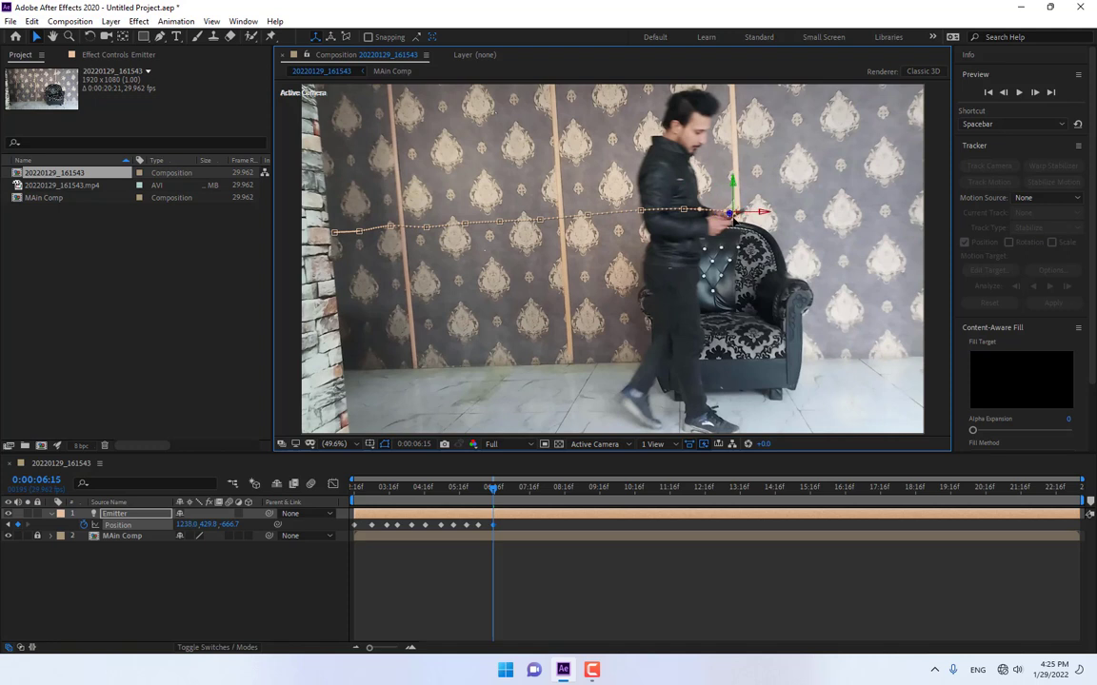
pyautogui.press('space')
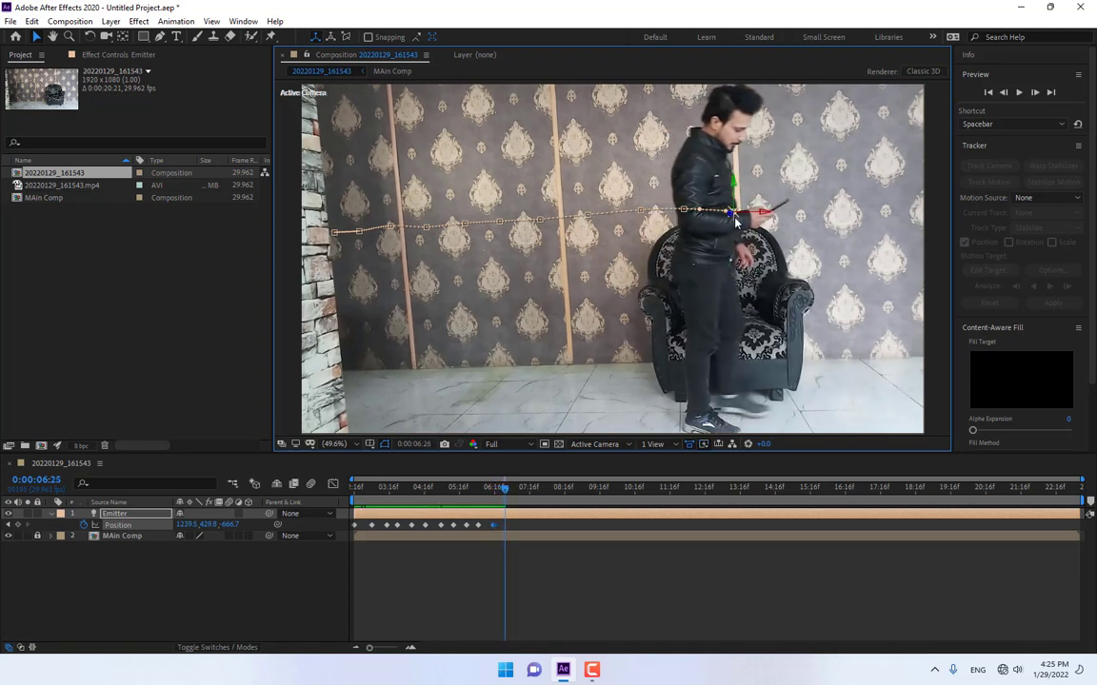
pyautogui.press('pagedown')
pyautogui.moveTo(734, 221); pyautogui.dragTo(762, 221)
# Keyframe the Emitter downward with the hand as the man bends to sit, including 0:00:07:13 and 0:00:07:21
pyautogui.press('space')
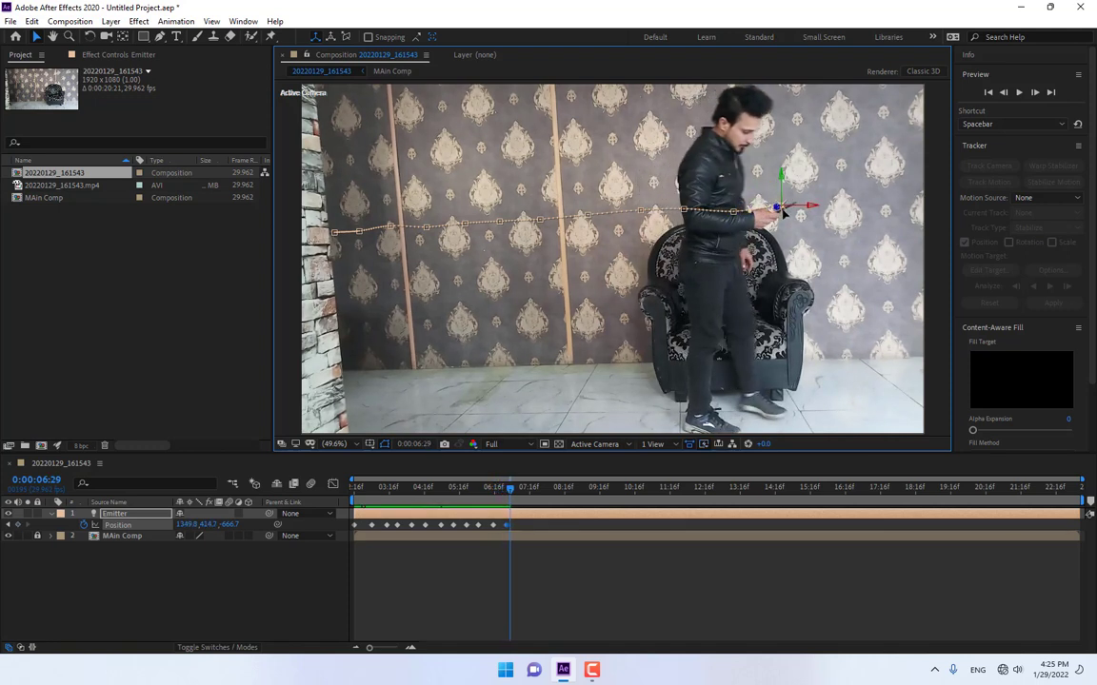
pyautogui.moveTo(783, 213); pyautogui.dragTo(783, 242)
pyautogui.press('space')
pyautogui.press('space')
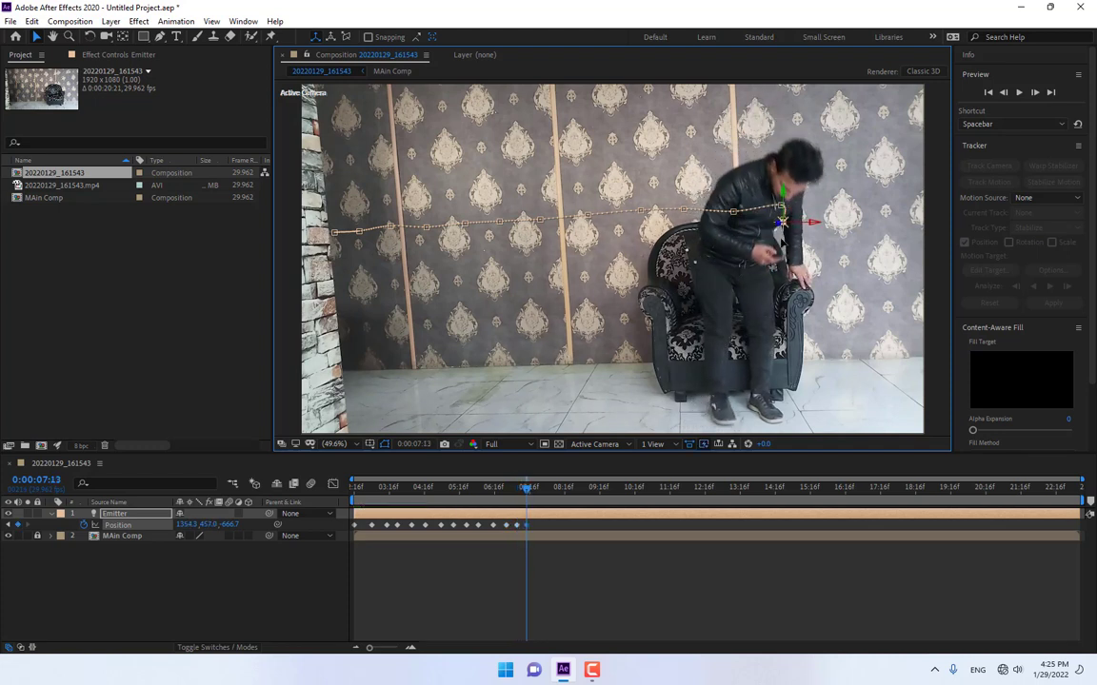
pyautogui.press('space')
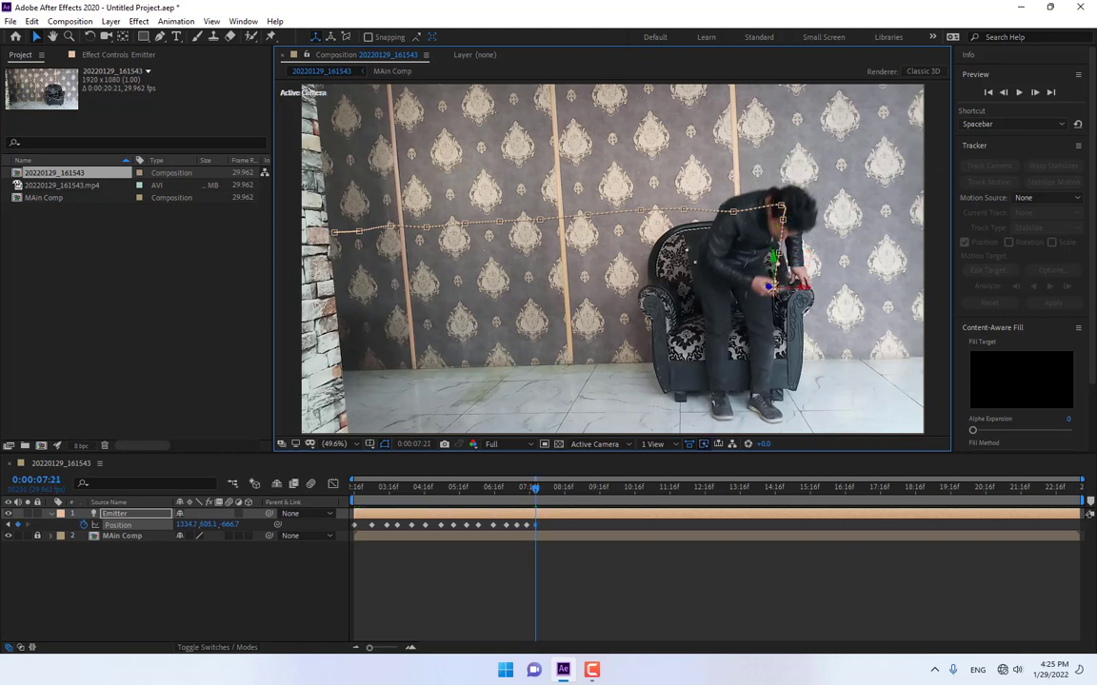
# Keyframe the Emitter on the hand as the man settles into the armchair, moving it up to his hand at 0:00:08:13
pyautogui.press('pagedown')
pyautogui.press('pagedown')
pyautogui.press('pagedown')
pyautogui.press('pagedown')
pyautogui.press('pagedown')
pyautogui.press('pagedown')
pyautogui.press('pagedown')
pyautogui.press('pagedown')
pyautogui.press('pagedown')
pyautogui.press('pagedown')
pyautogui.press('pagedown')
pyautogui.moveTo(773, 294); pyautogui.dragTo(769, 299)
pyautogui.press('pagedown')
pyautogui.press('pagedown')
pyautogui.press('pagedown')
pyautogui.press('pagedown')
pyautogui.press('pagedown')
pyautogui.press('pagedown')
pyautogui.press('pagedown')
pyautogui.press('pagedown')
pyautogui.press('pagedown')
pyautogui.press('pagedown')
pyautogui.press('pagedown')
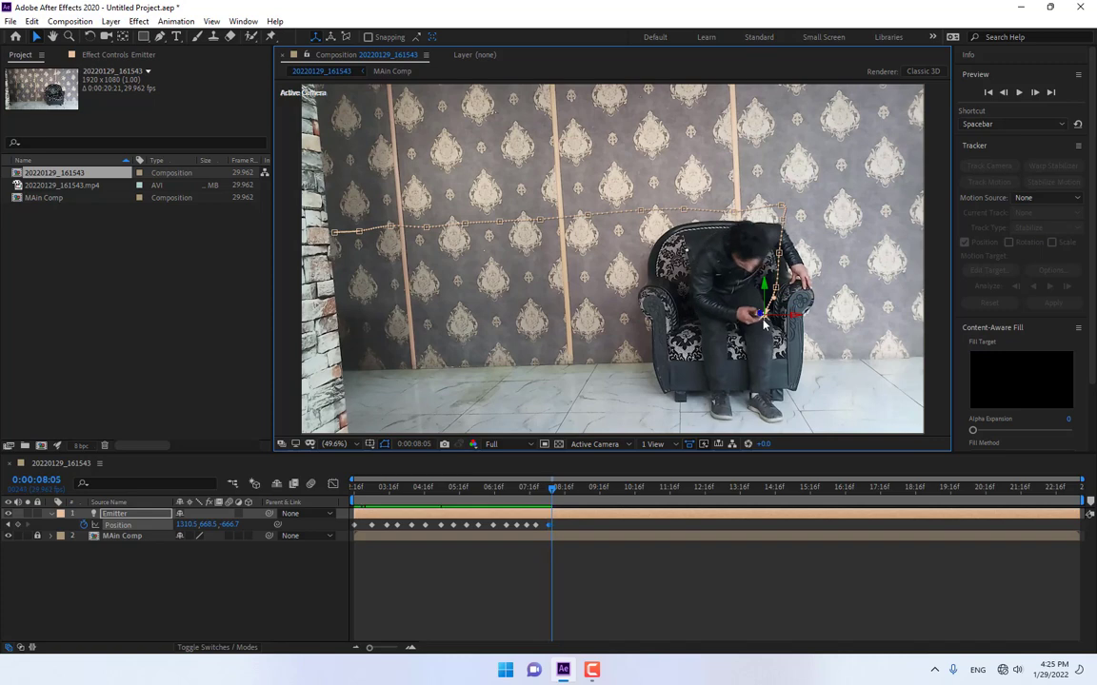
pyautogui.moveTo(763, 321); pyautogui.dragTo(743, 286)
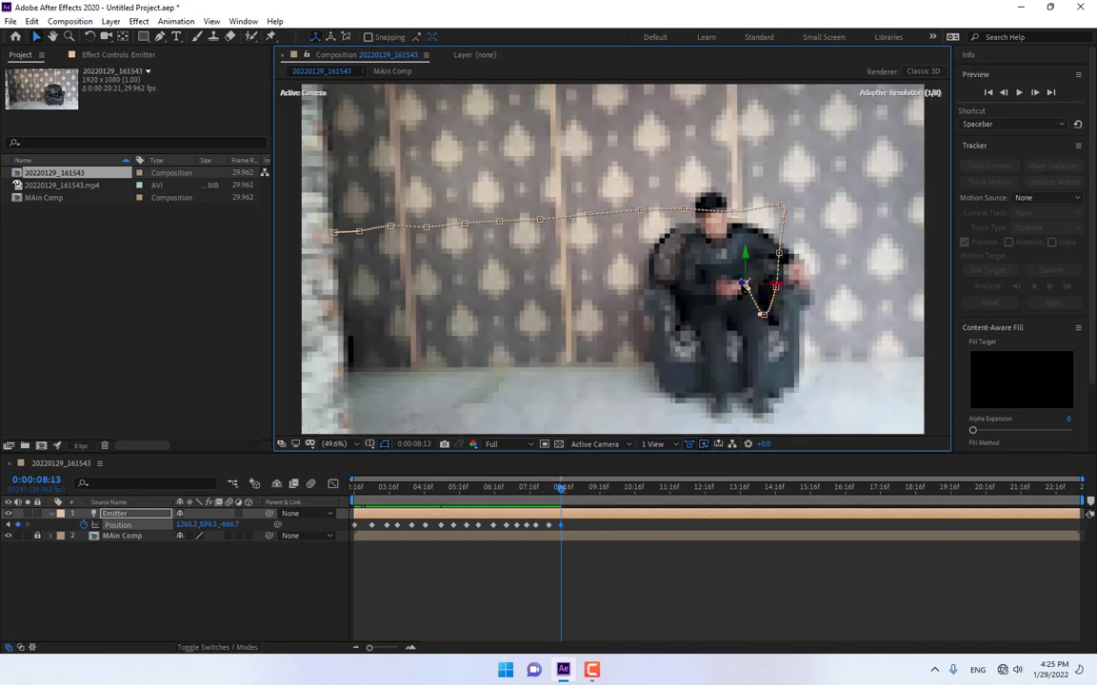
# Keyframe the Emitter on the seated man's hands at 0:00:08:23, at about X 1223, Y 530
pyautogui.press('pagedown')
pyautogui.press('pagedown')
pyautogui.press('pagedown')
pyautogui.press('pagedown')
pyautogui.press('pagedown')
pyautogui.press('pagedown')
pyautogui.press('pagedown')
pyautogui.press('pagedown')
pyautogui.press('pagedown')
pyautogui.press('pagedown')
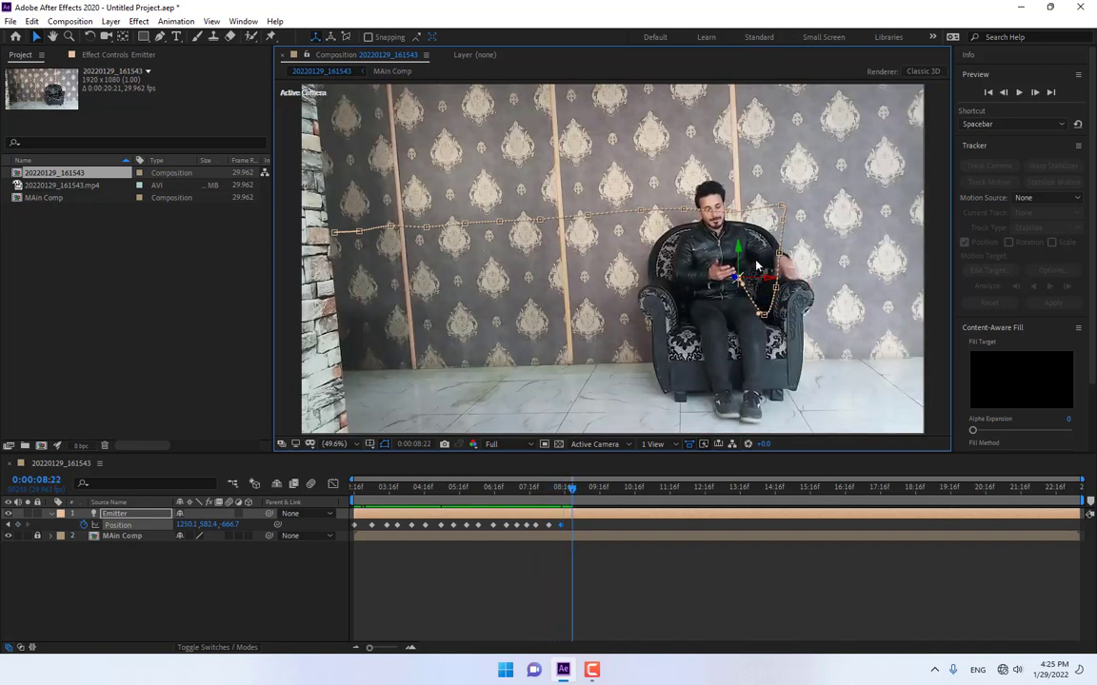
pyautogui.click(750, 272)
pyautogui.moveTo(750, 271); pyautogui.dragTo(746, 269)
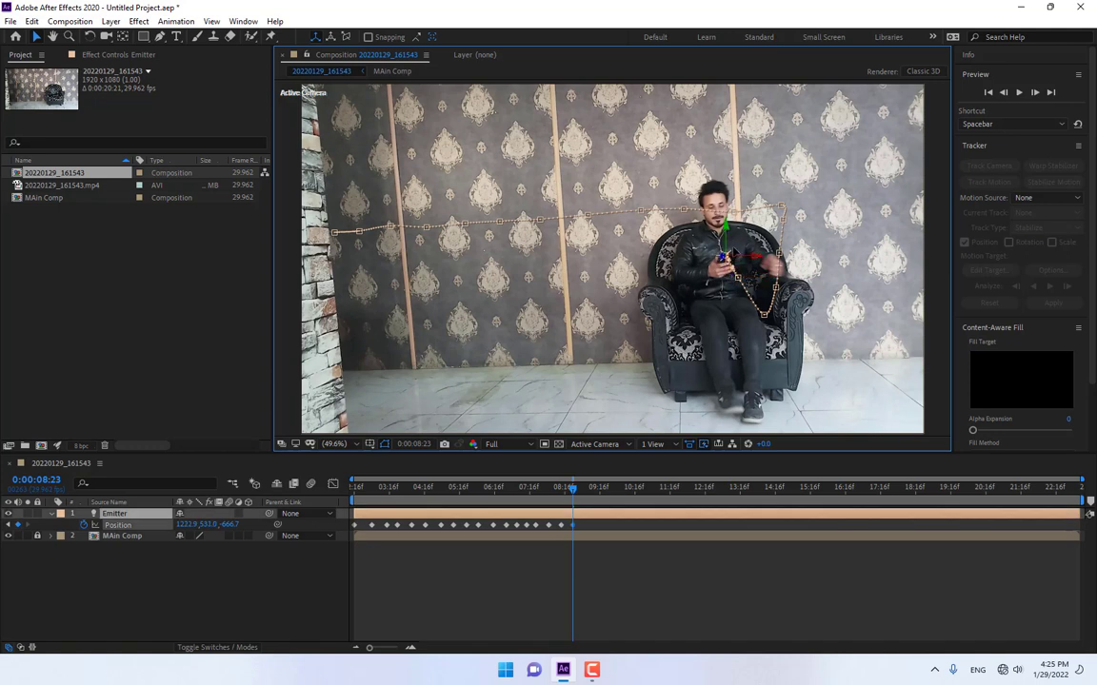
# Add an Emitter position keyframe at 0:00:09:08, moving it slightly up to the phone as the man crosses his legs
pyautogui.press('pagedown')
pyautogui.press('pagedown')
pyautogui.press('pagedown')
pyautogui.press('pagedown')
pyautogui.press('pagedown')
pyautogui.press('pagedown')
pyautogui.press('pagedown')
pyautogui.press('pagedown')
pyautogui.press('pagedown')
pyautogui.press('pagedown')
pyautogui.press('pagedown')
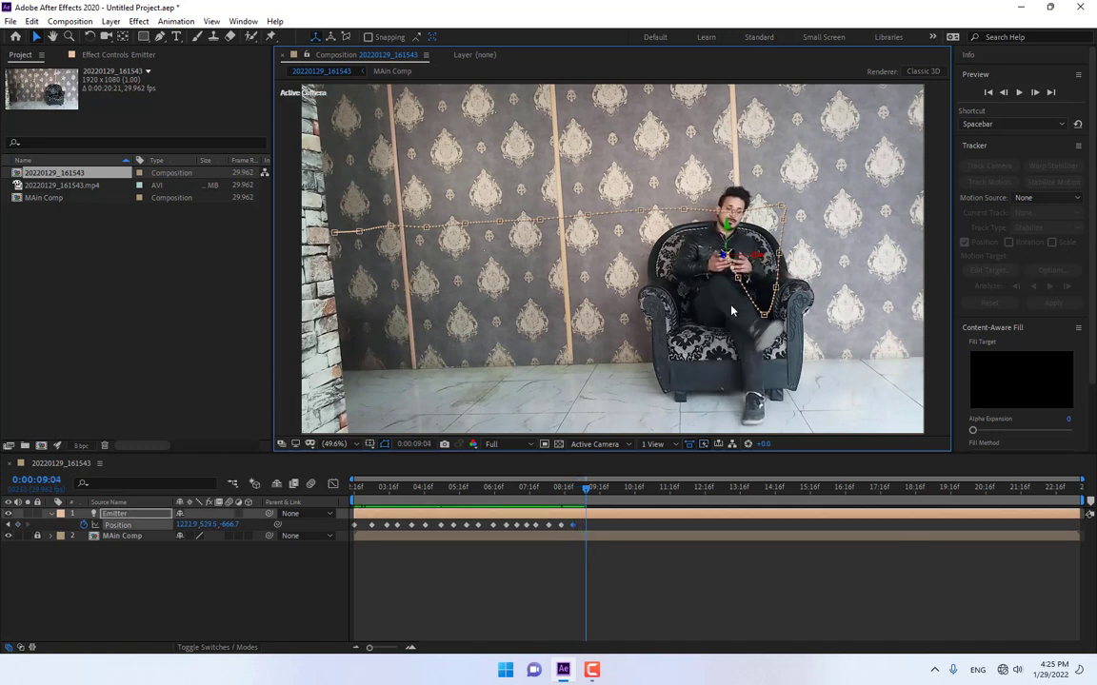
pyautogui.press('pagedown')
pyautogui.press('pagedown')
pyautogui.press('pagedown')
pyautogui.press('pagedown')
pyautogui.moveTo(733, 260); pyautogui.dragTo(734, 261)
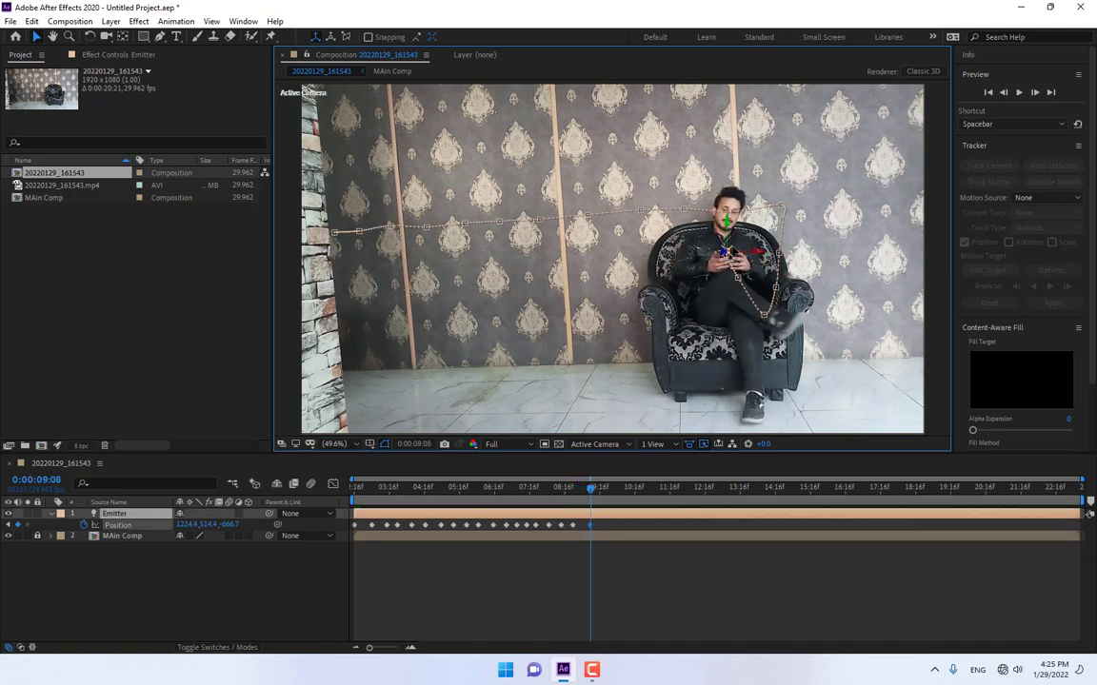
# Keyframe the Emitter on the phone at 0:00:09:21 as the man leans back, at about X 1199, Y 533
pyautogui.press('pagedown')
pyautogui.press('pagedown')
pyautogui.press('pagedown')
pyautogui.press('pagedown')
pyautogui.press('pagedown')
pyautogui.press('pagedown')
pyautogui.press('pagedown')
pyautogui.press('pagedown')
pyautogui.press('pagedown')
pyautogui.press('pagedown')
pyautogui.press('pagedown')
pyautogui.press('pagedown')
pyautogui.press('pagedown')
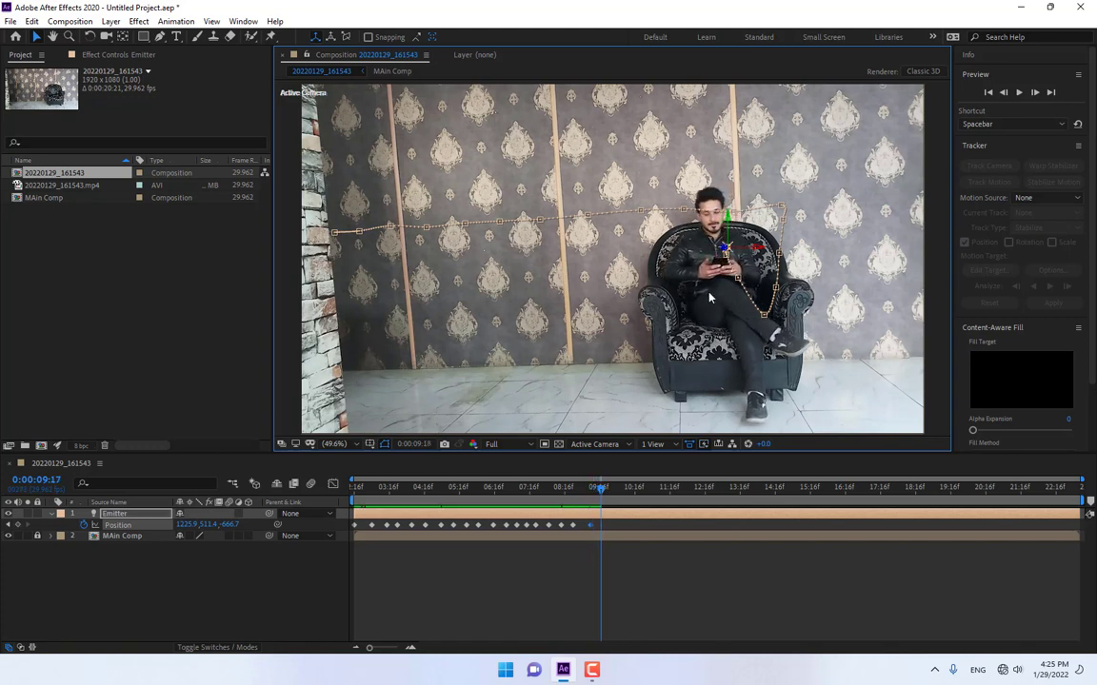
pyautogui.click(708, 294)
pyautogui.moveTo(719, 254); pyautogui.dragTo(716, 261)
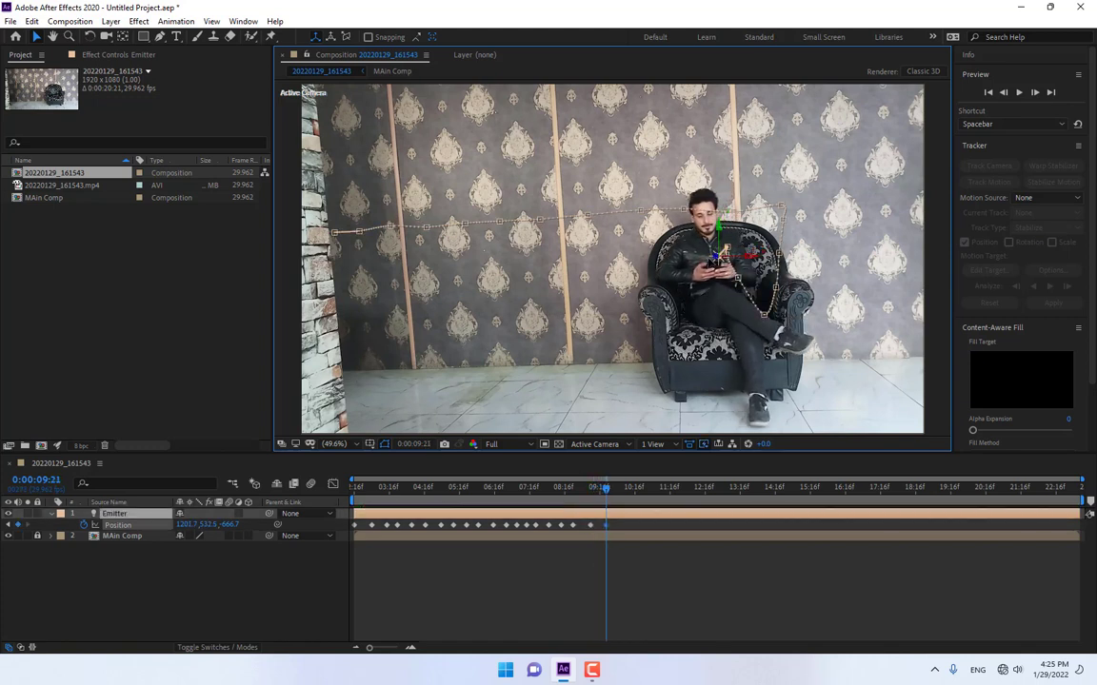
# Keyframe the Emitter slightly lower on the phone at 0:00:10:12, at about X 1202, Y 546
pyautogui.press('End')
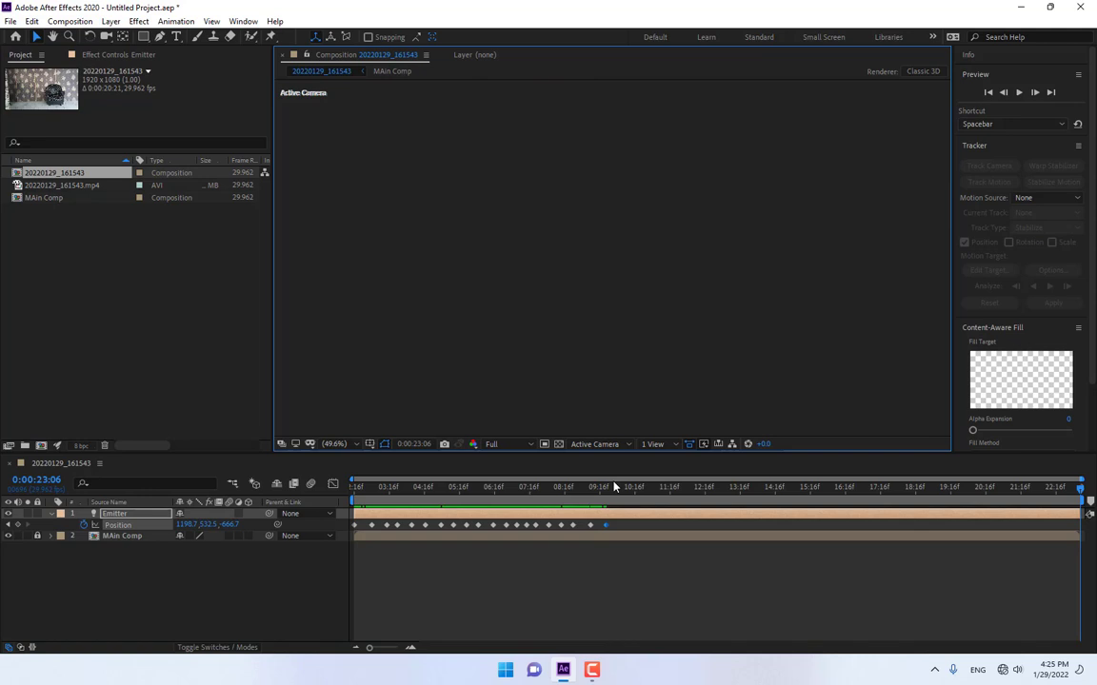
pyautogui.click(614, 486)
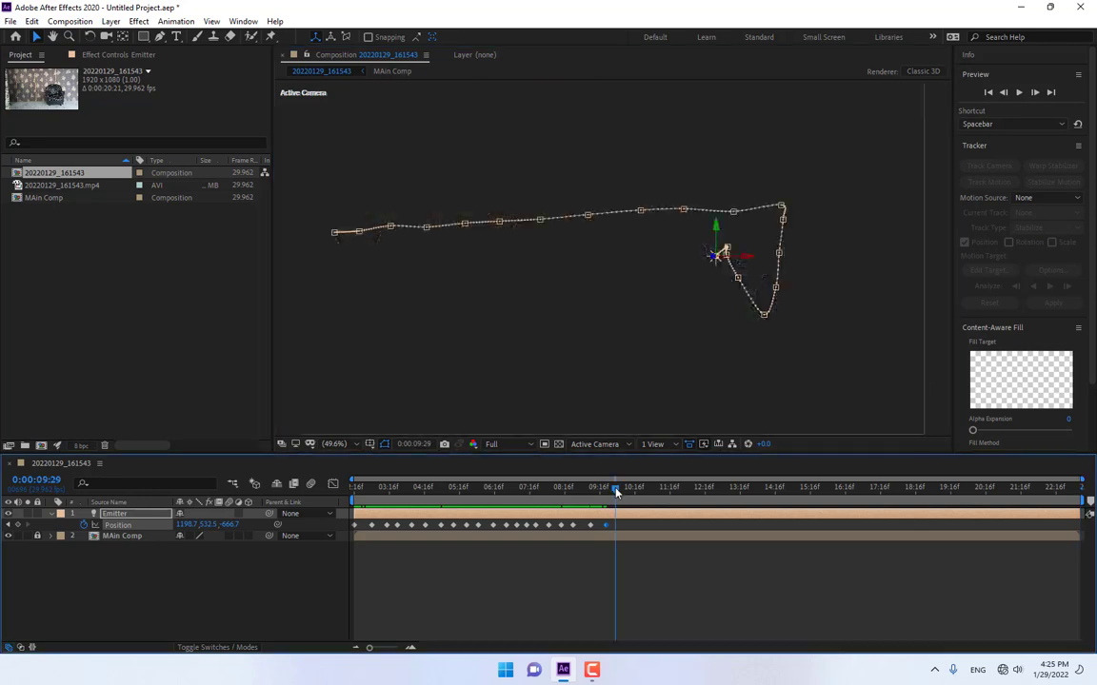
pyautogui.press('pagedown')
pyautogui.press('pagedown')
pyautogui.press('pagedown')
pyautogui.press('pagedown')
pyautogui.press('pagedown')
pyautogui.press('pagedown')
pyautogui.press('pagedown')
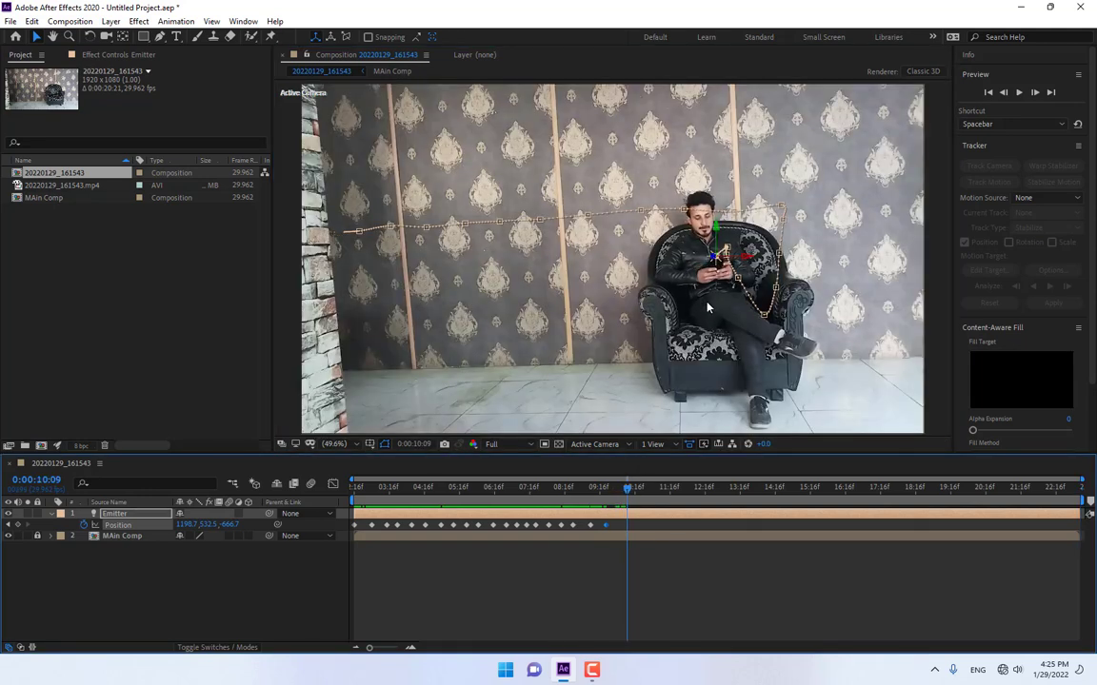
pyautogui.moveTo(713, 261); pyautogui.dragTo(716, 268)
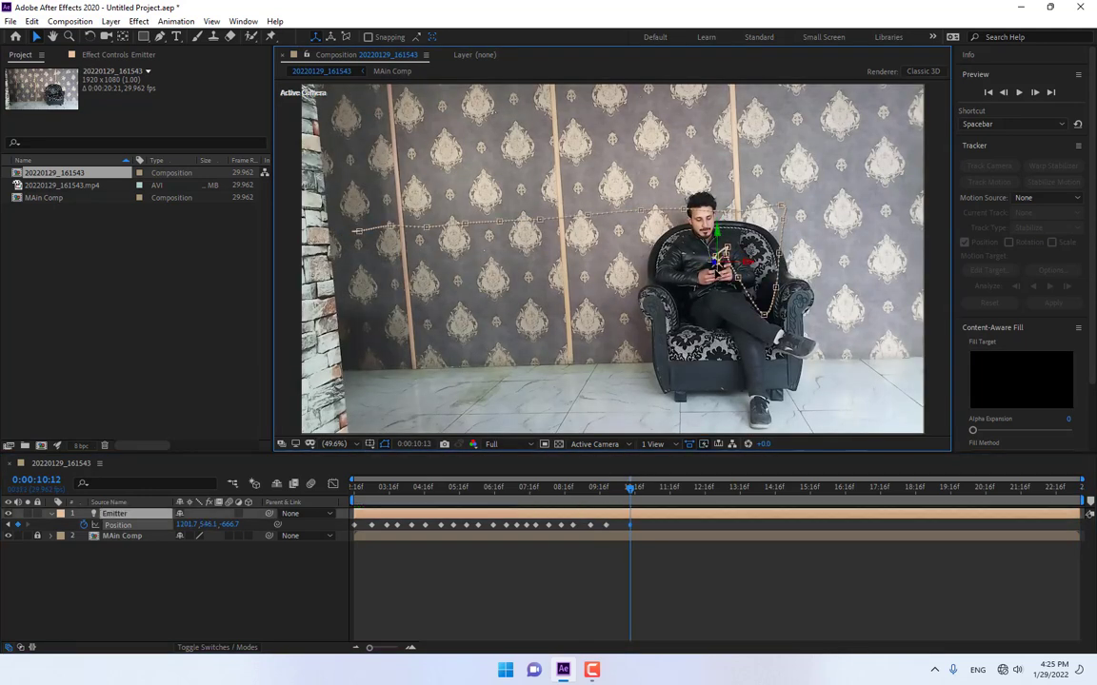
# Skip the still stretch and keyframe the Emitter on the phone near 0:00:14:00, at about X 1220, Y 551
pyautogui.press('pagedown')
pyautogui.press('pagedown')
pyautogui.press('pagedown')
pyautogui.press('pagedown')
pyautogui.press('pagedown')
pyautogui.press('pagedown')
pyautogui.press('pagedown')
pyautogui.press('pagedown')
pyautogui.press('pagedown')
pyautogui.press('pagedown')
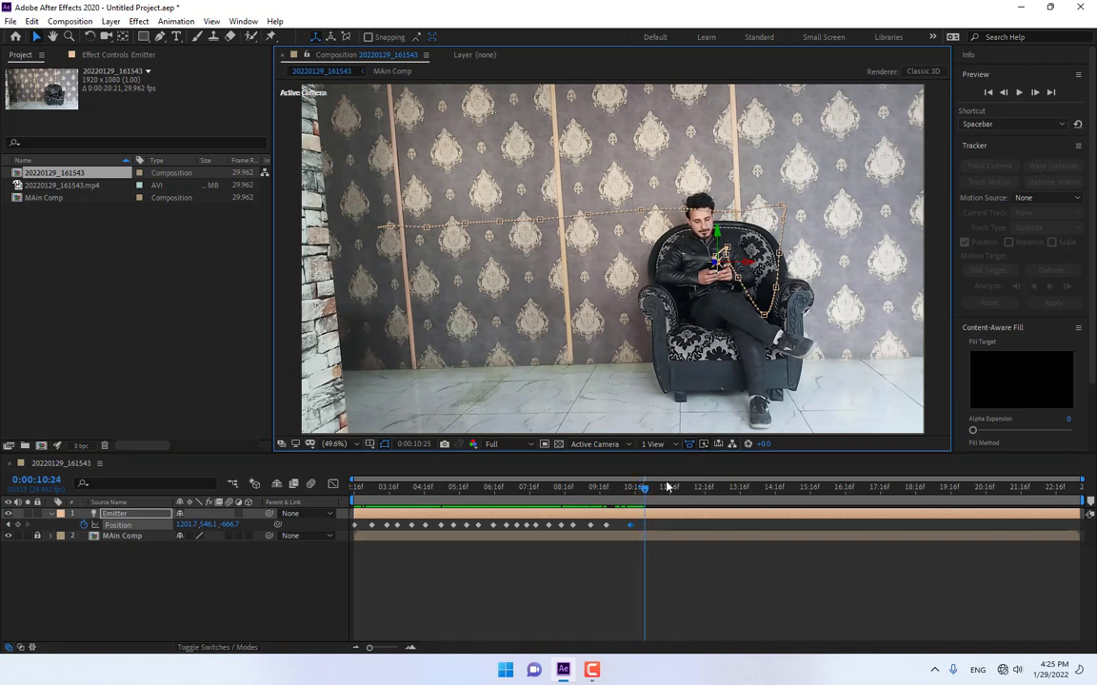
pyautogui.moveTo(656, 489); pyautogui.dragTo(745, 487)
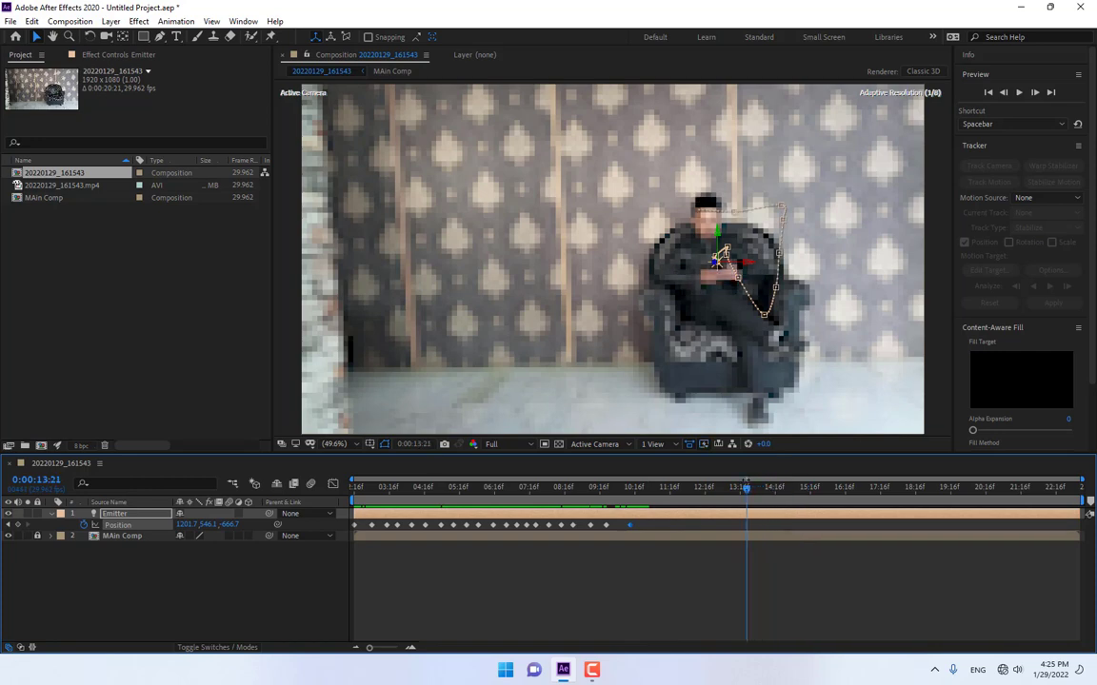
pyautogui.press('pagedown')
pyautogui.press('pagedown')
pyautogui.press('pagedown')
pyautogui.press('pagedown')
pyautogui.press('pagedown')
pyautogui.press('pagedown')
pyautogui.press('pagedown')
pyautogui.press('pagedown')
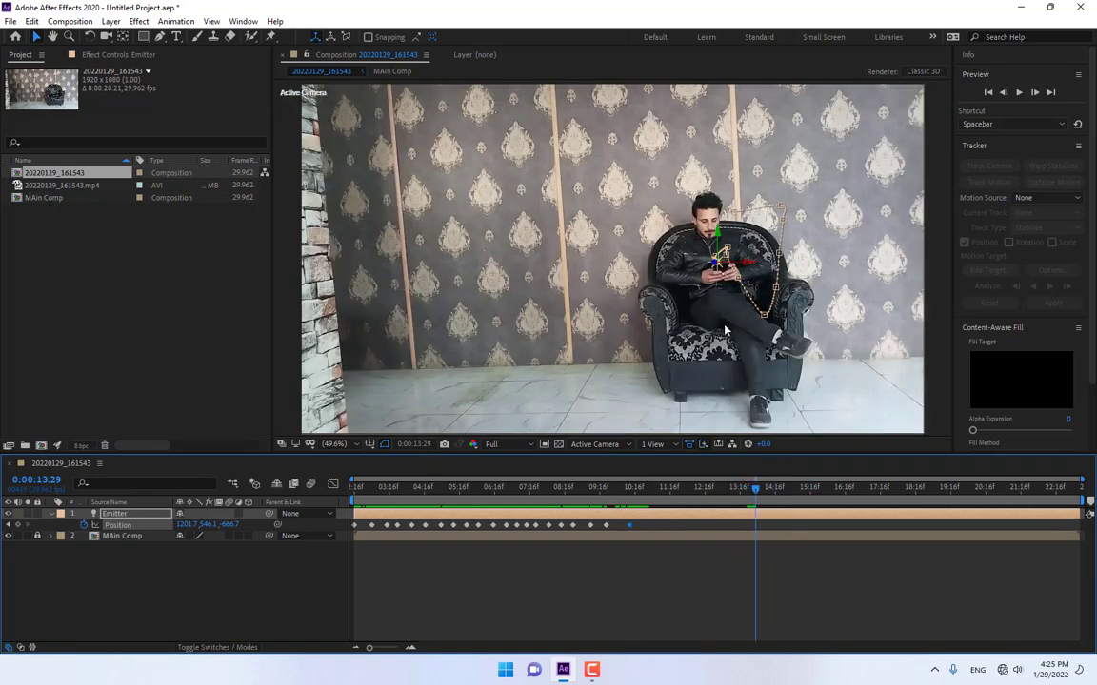
pyautogui.click(718, 285)
pyautogui.moveTo(718, 266); pyautogui.dragTo(721, 267)
# Keyframe the Emitter down onto the lowered phone at 0:00:14:17, at about X 1217, Y 576
pyautogui.press('pagedown')
pyautogui.press('pagedown')
pyautogui.press('pagedown')
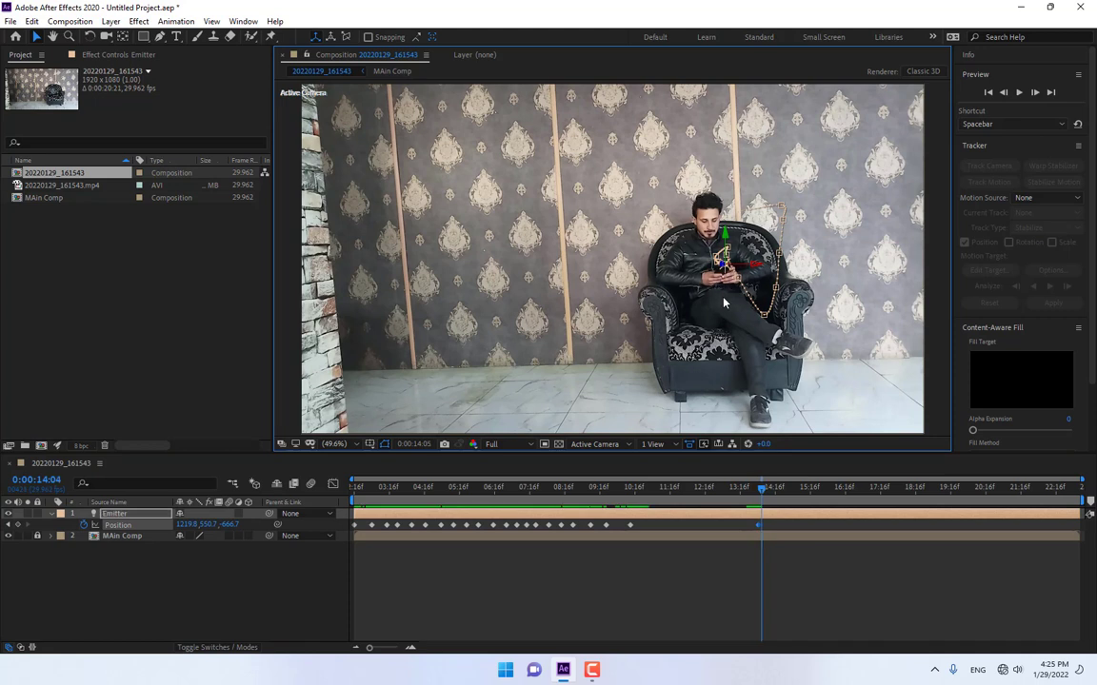
pyautogui.press('pagedown')
pyautogui.press('pagedown')
pyautogui.press('pagedown')
pyautogui.press('pagedown')
pyautogui.press('pagedown')
pyautogui.press('pagedown')
pyautogui.press('pagedown')
pyautogui.press('pagedown')
pyautogui.press('pagedown')
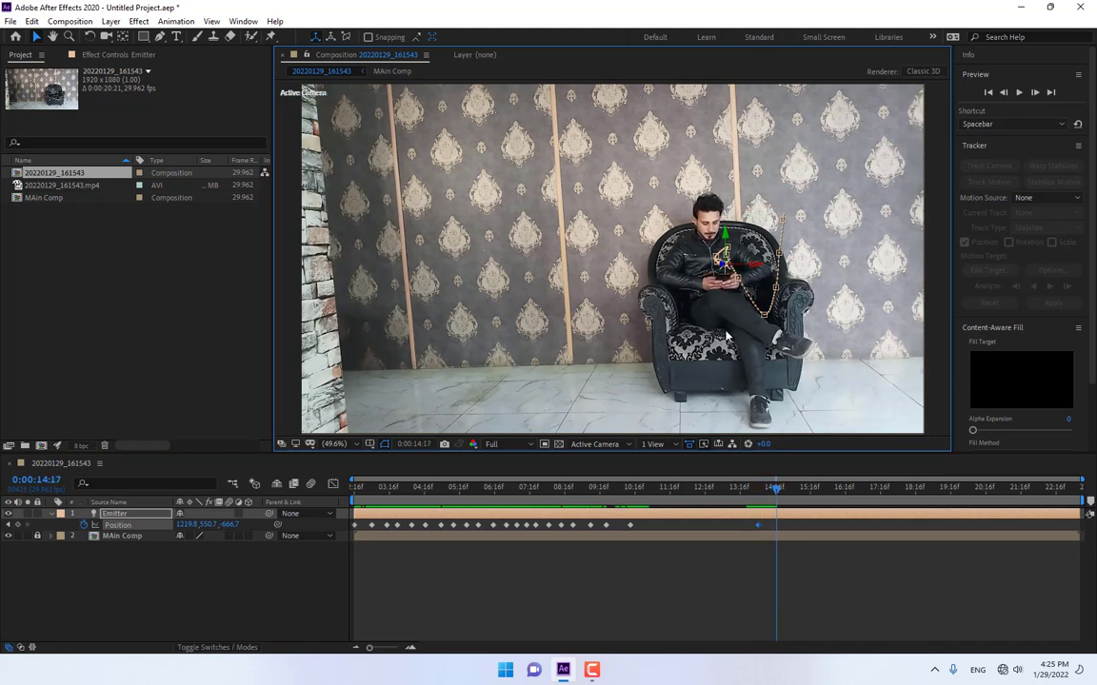
pyautogui.click(724, 290)
pyautogui.moveTo(724, 267); pyautogui.dragTo(721, 278)
# Add an Emitter position keyframe on the man's phone at 0:00:19:08, at about X 1213, Y 566
pyautogui.press('pagedown')
pyautogui.press('pagedown')
pyautogui.press('pagedown')
pyautogui.press('pagedown')
pyautogui.press('pagedown')
pyautogui.press('pagedown')
pyautogui.press('pagedown')
pyautogui.press('pagedown')
pyautogui.press('pagedown')
pyautogui.press('pagedown')
pyautogui.press('pagedown')
pyautogui.press('pagedown')
pyautogui.press('pagedown')
pyautogui.press('pagedown')
pyautogui.press('pagedown')
pyautogui.press('pagedown')
pyautogui.press('pagedown')
pyautogui.press('pagedown')
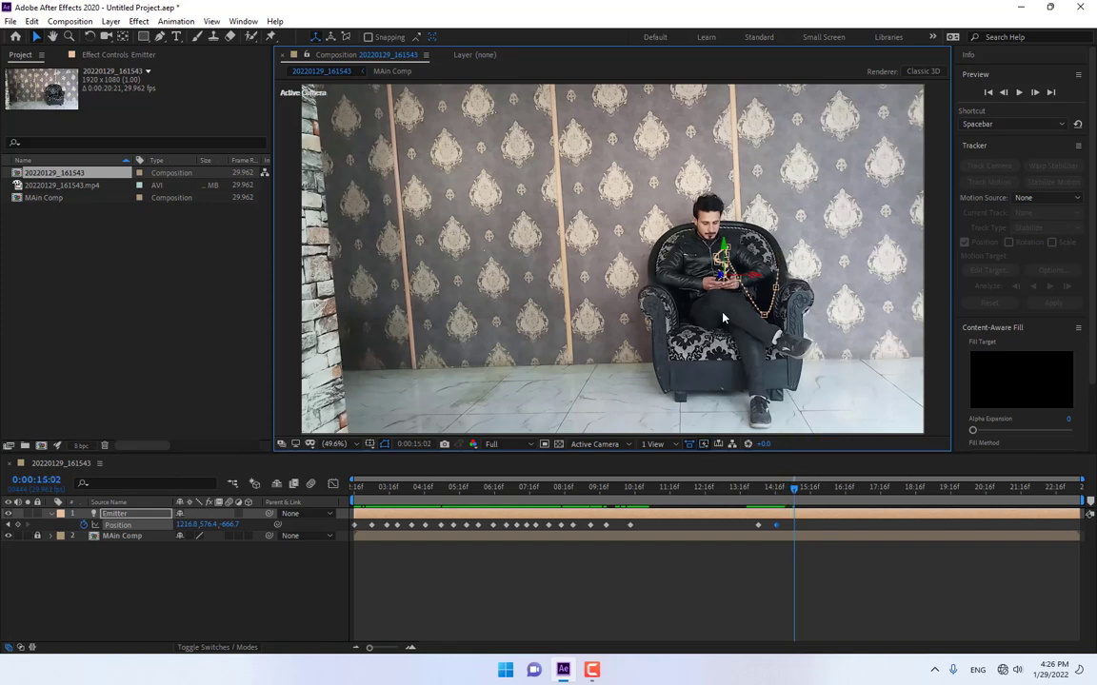
pyautogui.press('pagedown')
pyautogui.press('pagedown')
pyautogui.press('pagedown')
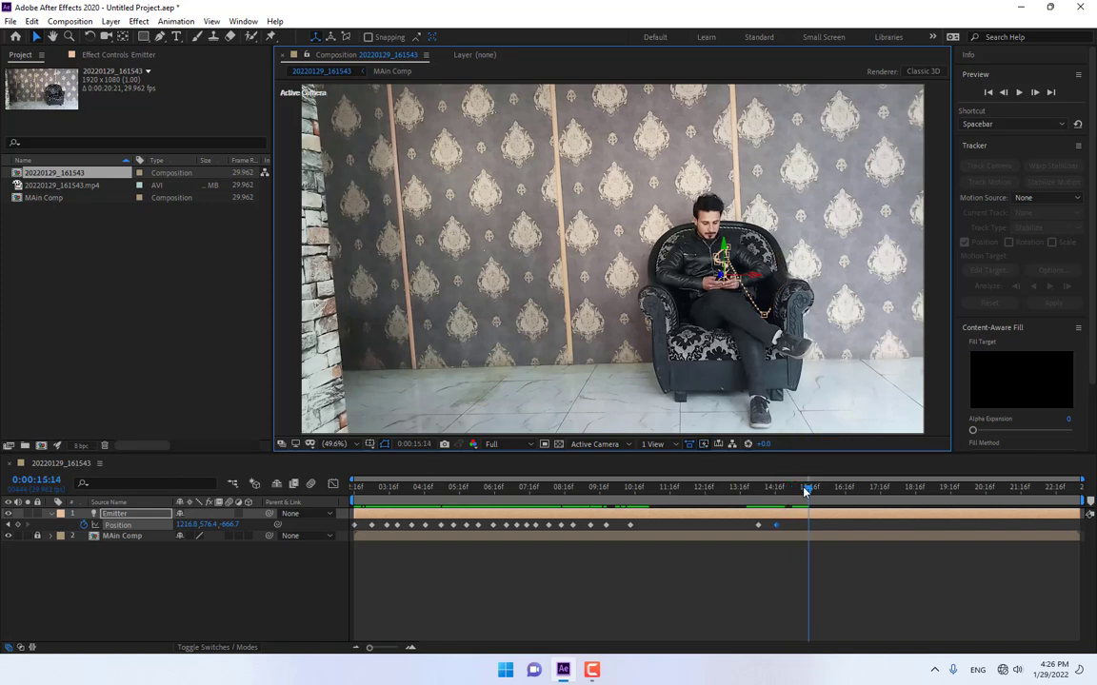
pyautogui.moveTo(804, 490); pyautogui.dragTo(942, 483)
pyautogui.click(728, 287)
pyautogui.moveTo(725, 279); pyautogui.dragTo(722, 274)
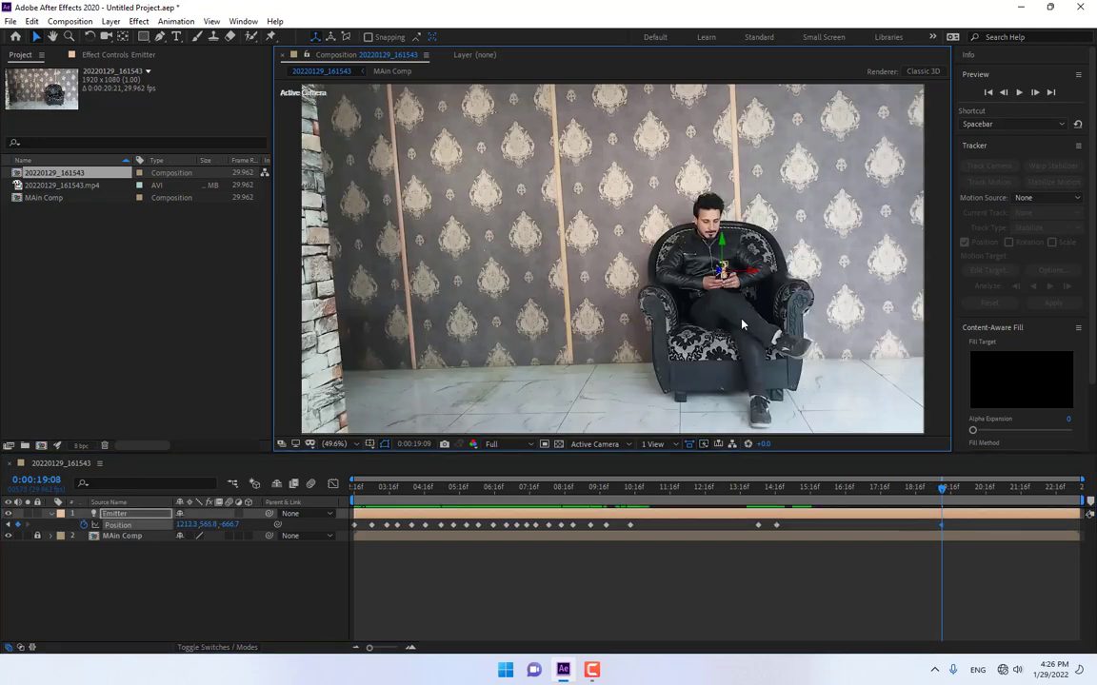
# Add a final Emitter position keyframe on the phone at 0:00:23:05, at about X 1221, Y 566
pyautogui.moveTo(940, 488); pyautogui.dragTo(1079, 489)
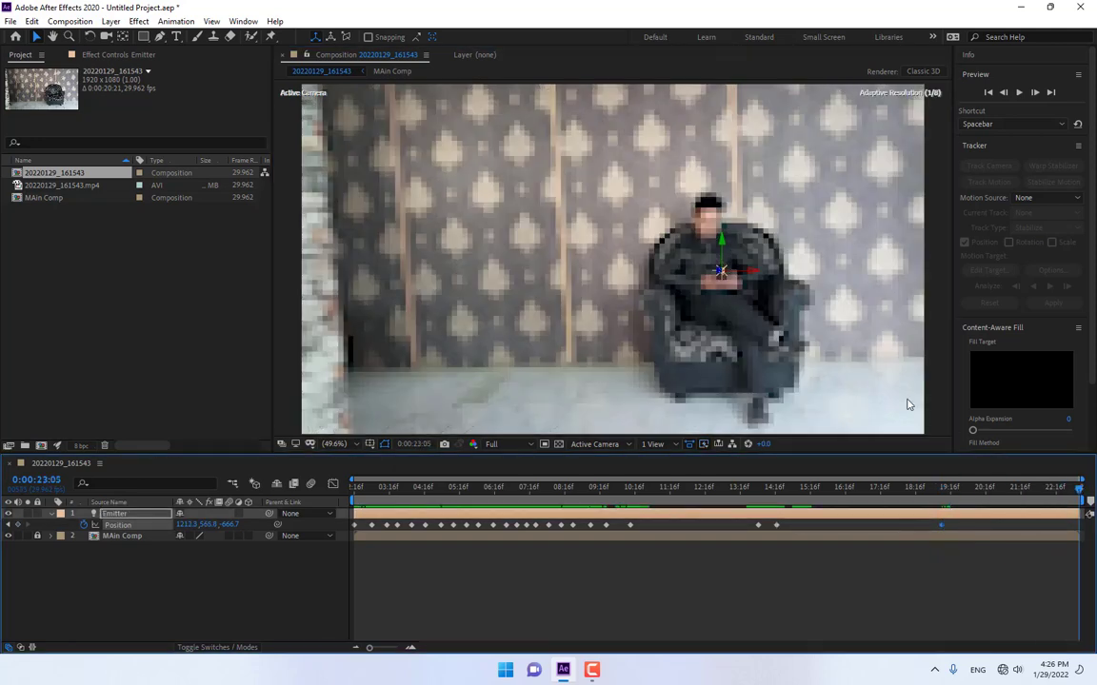
pyautogui.click(721, 288)
pyautogui.moveTo(721, 276); pyautogui.dragTo(726, 276)
pyautogui.press('pagedown')
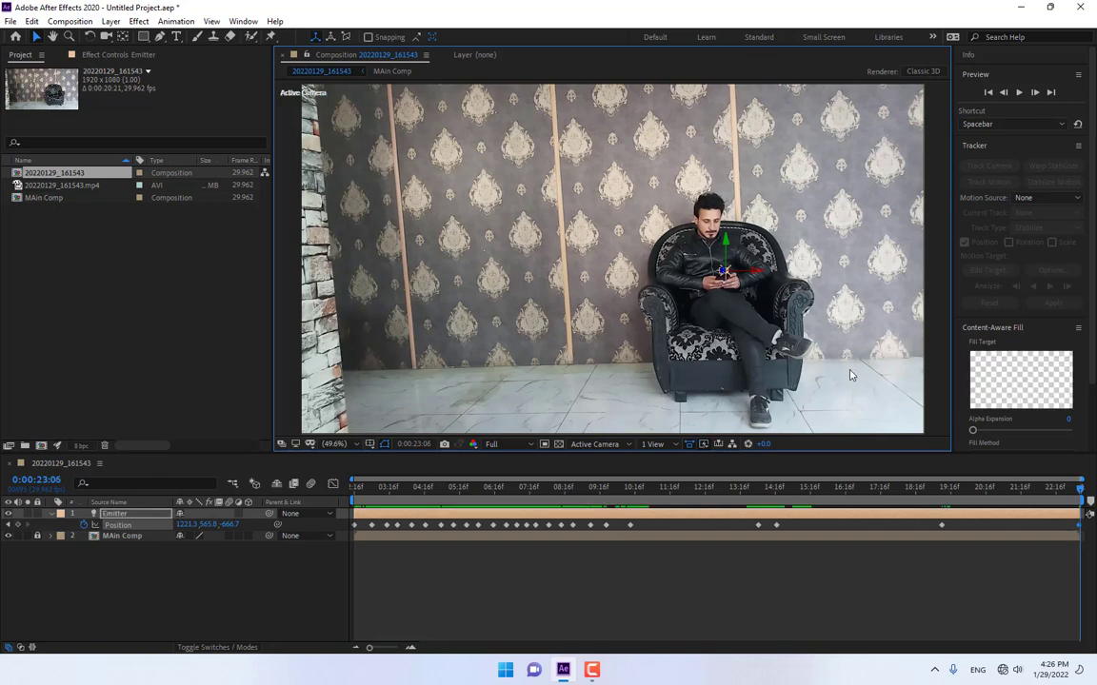
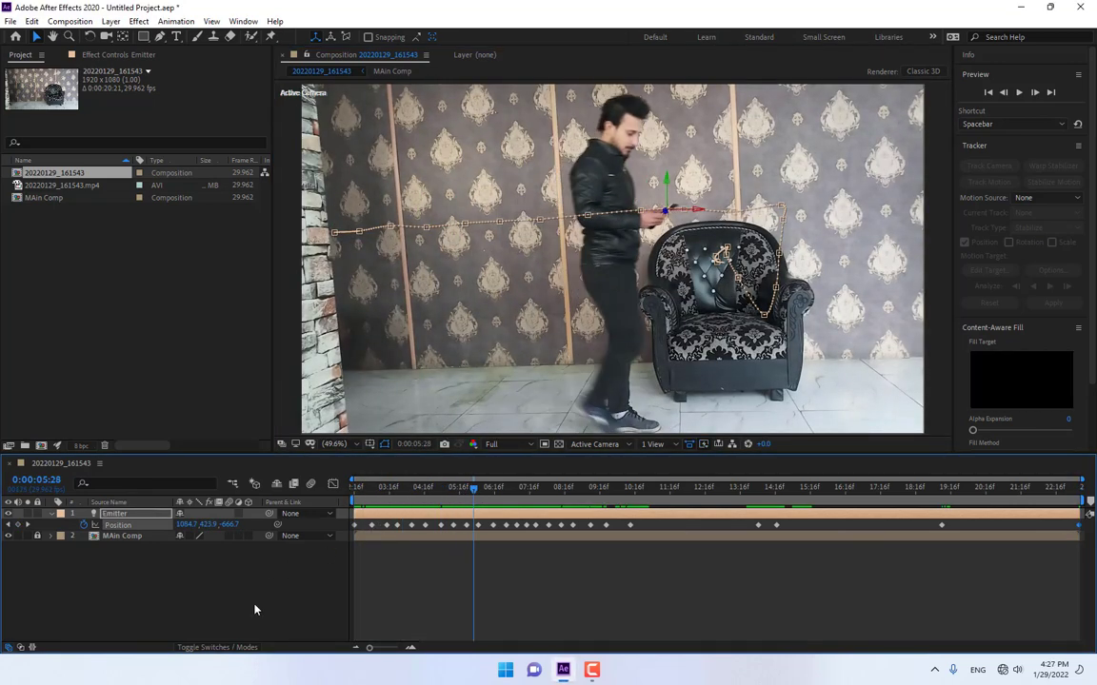
# Create a new 1920 x 1080 black solid named Particles in the composition
pyautogui.rightClick(252, 598)
pyautogui.moveTo(298, 448)
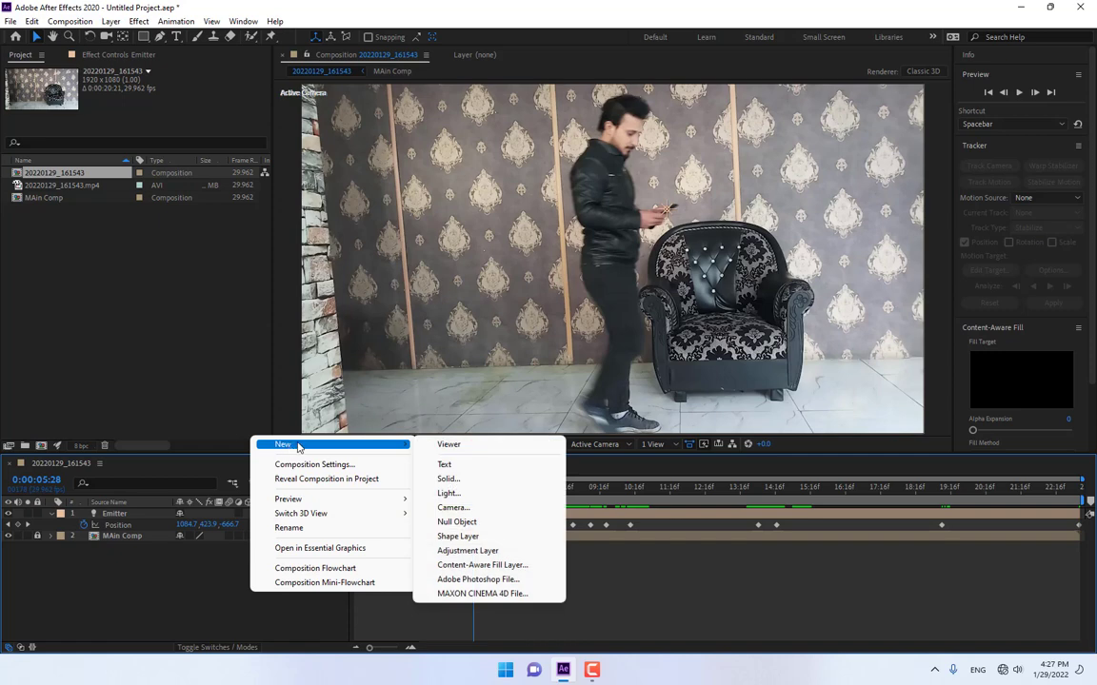
pyautogui.click(447, 479)
pyautogui.write('Pa')
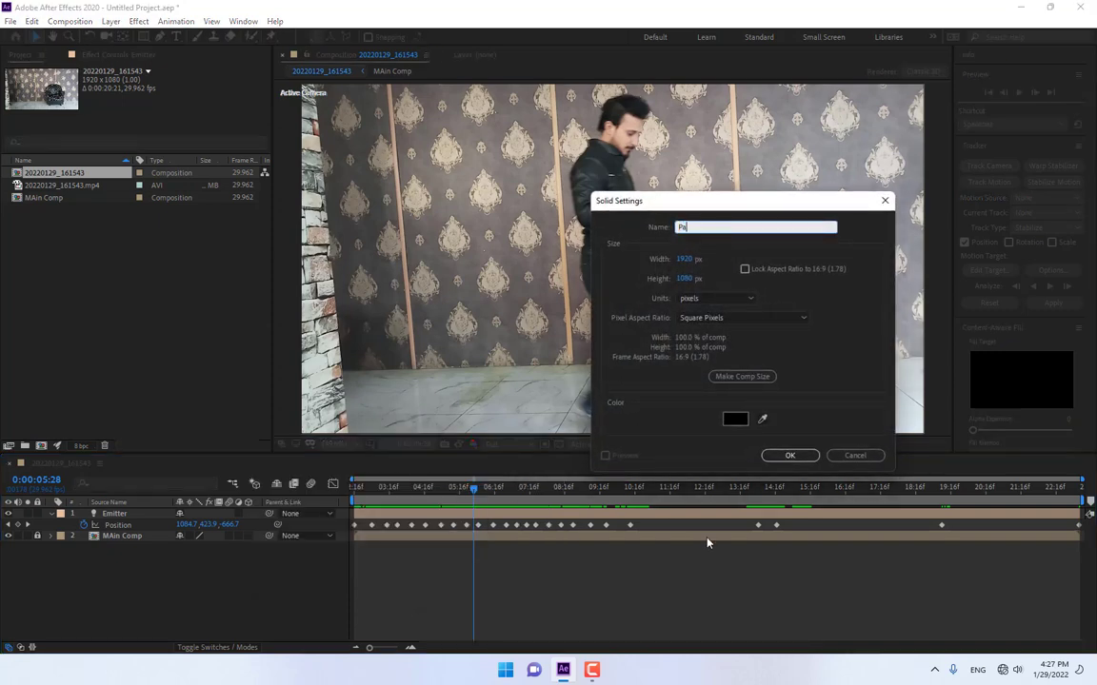
pyautogui.write('rticles')
pyautogui.press('Return')
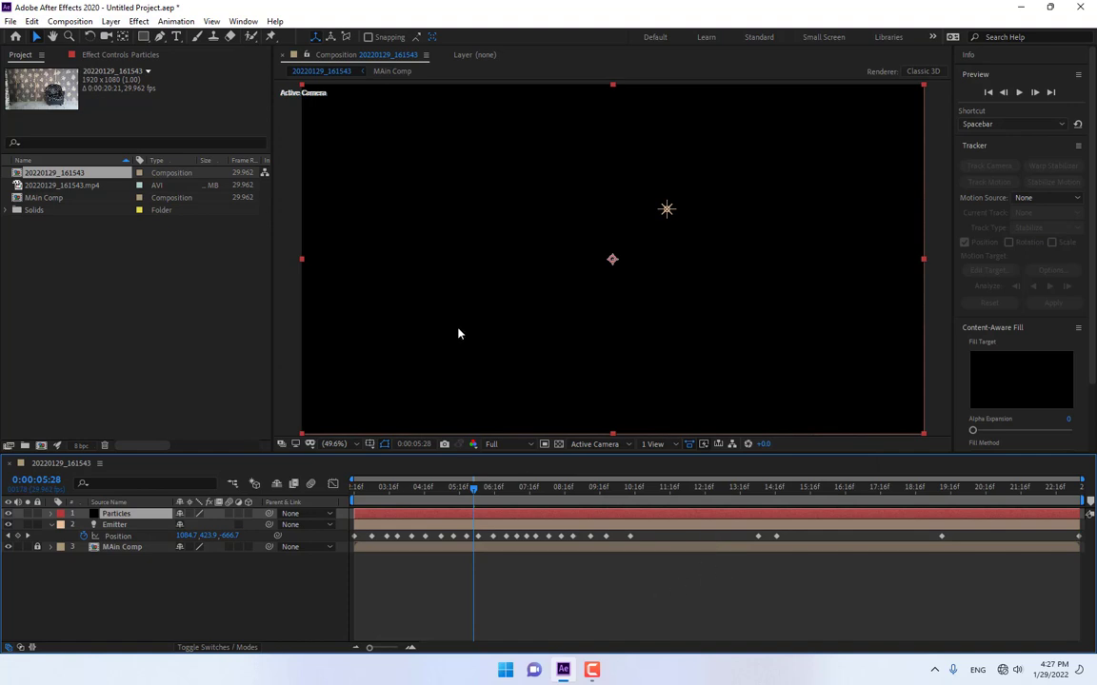
# Apply the RG Trapcode Particular effect to the Particles solid and set its Emitter Type to Light(s)
pyautogui.click(139, 21)
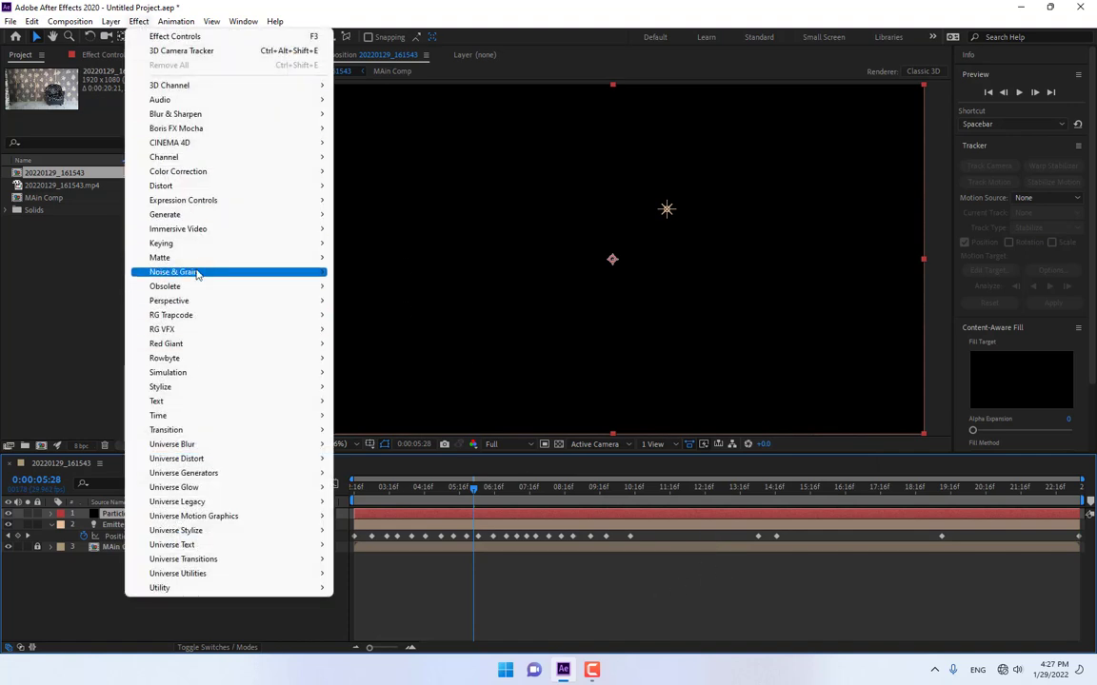
pyautogui.moveTo(201, 316)
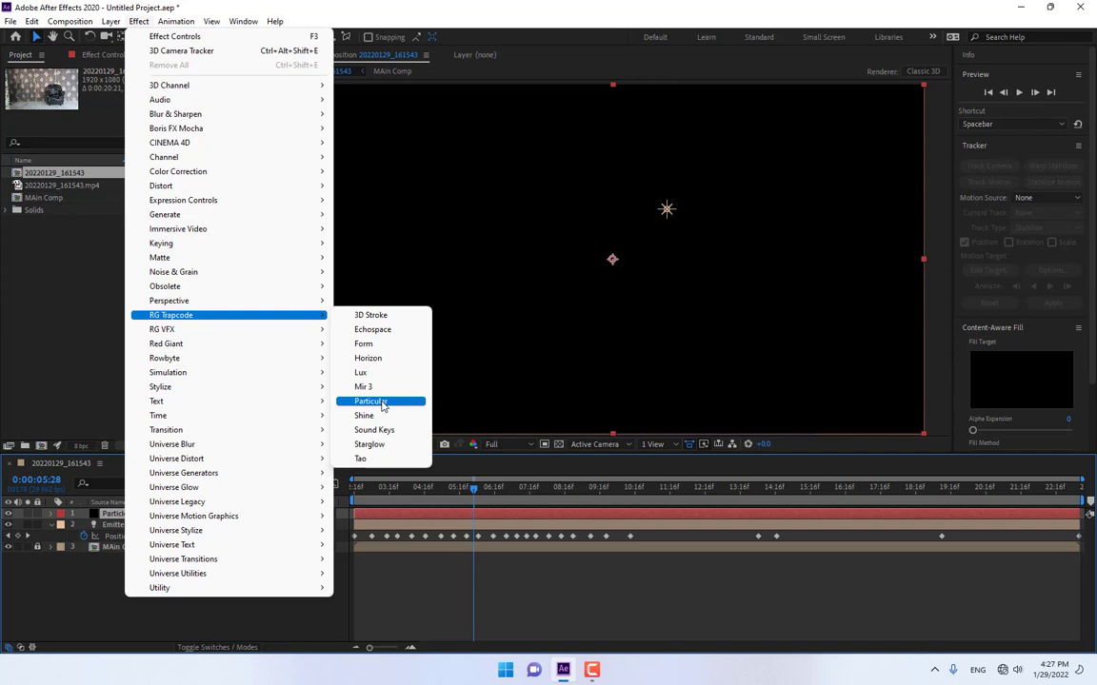
pyautogui.click(382, 403)
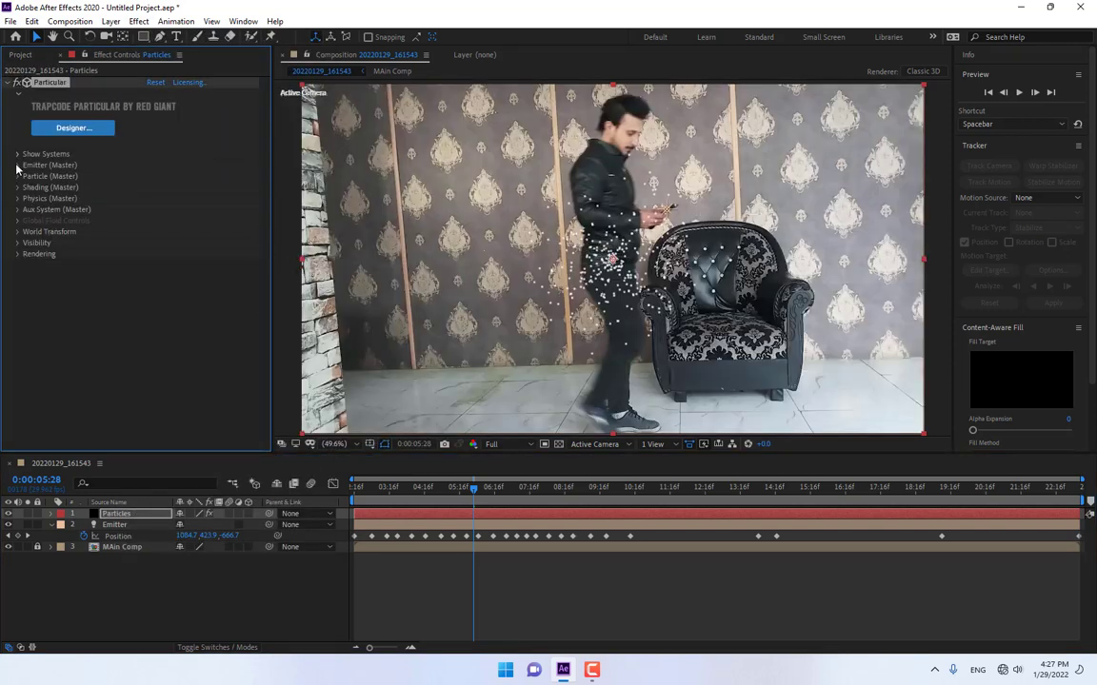
pyautogui.click(16, 166)
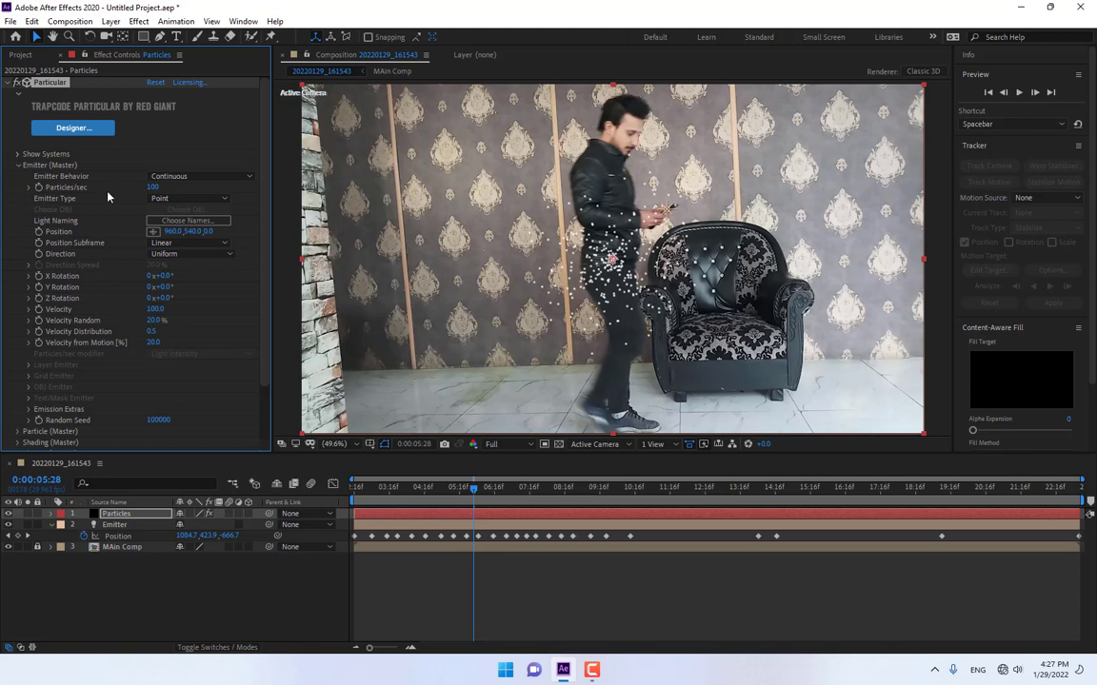
pyautogui.click(181, 200)
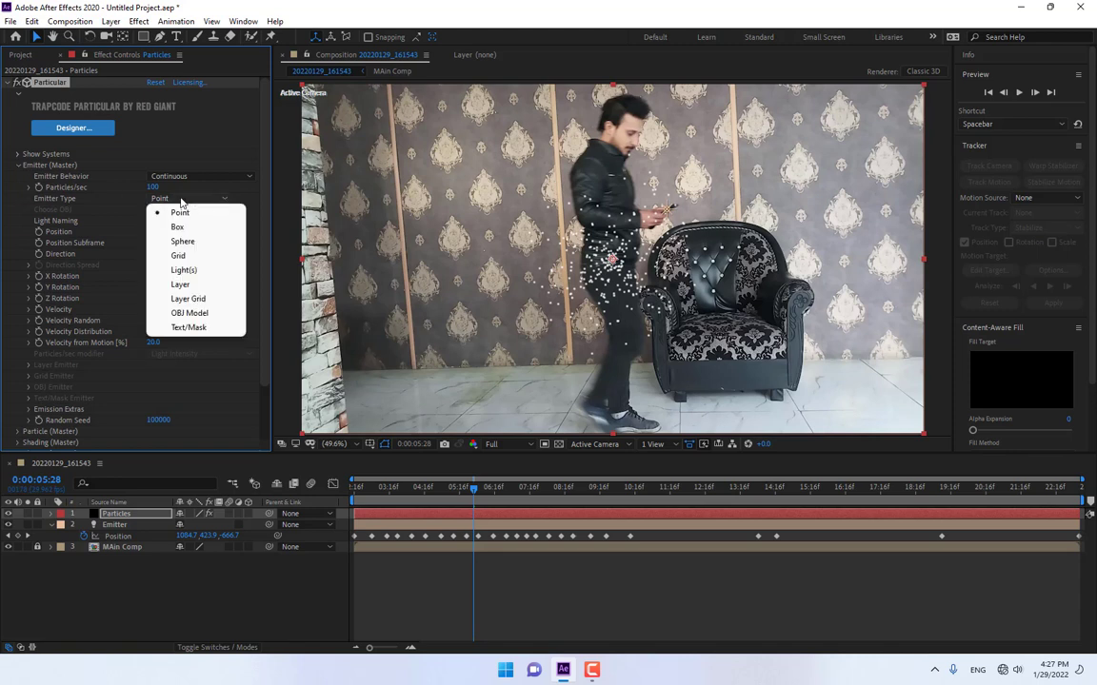
pyautogui.click(194, 272)
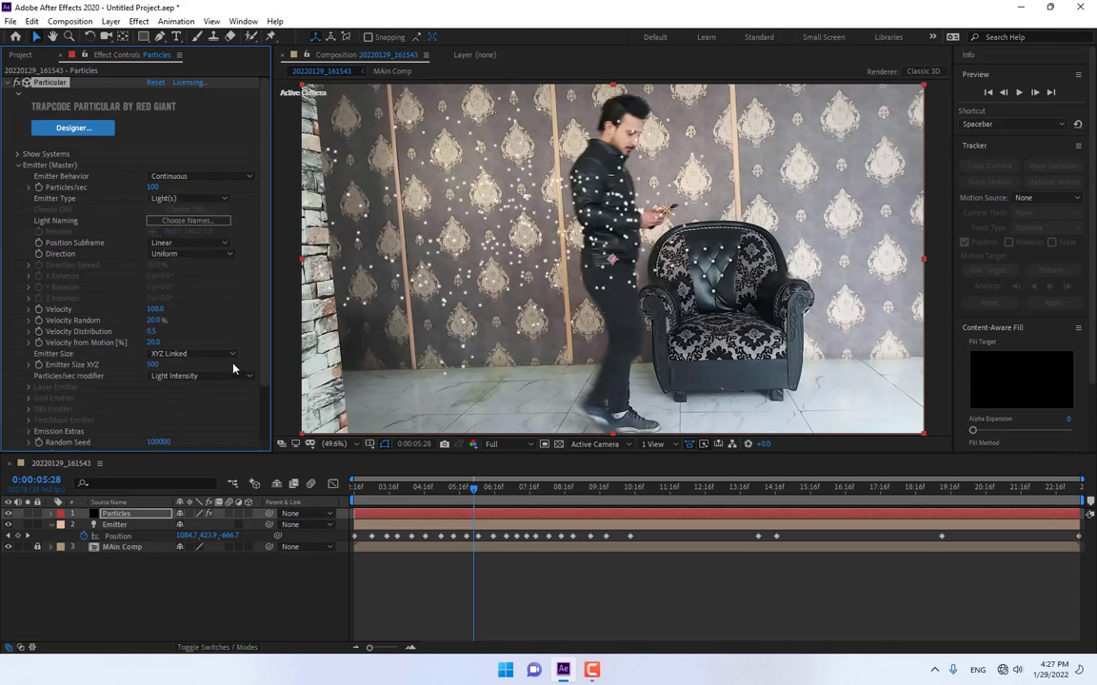
# Set Particular's Velocity Random, Velocity Distribution, Velocity from Motion and Emitter Size XYZ to 0, and its Velocity to 49
pyautogui.click(154, 309)
pyautogui.write('0')
pyautogui.press('Tab')
pyautogui.write('0')
pyautogui.press('Tab')
pyautogui.write('0')
pyautogui.press('Tab')
pyautogui.write('0')
pyautogui.press('Tab')
pyautogui.write('0')
pyautogui.press('Return')
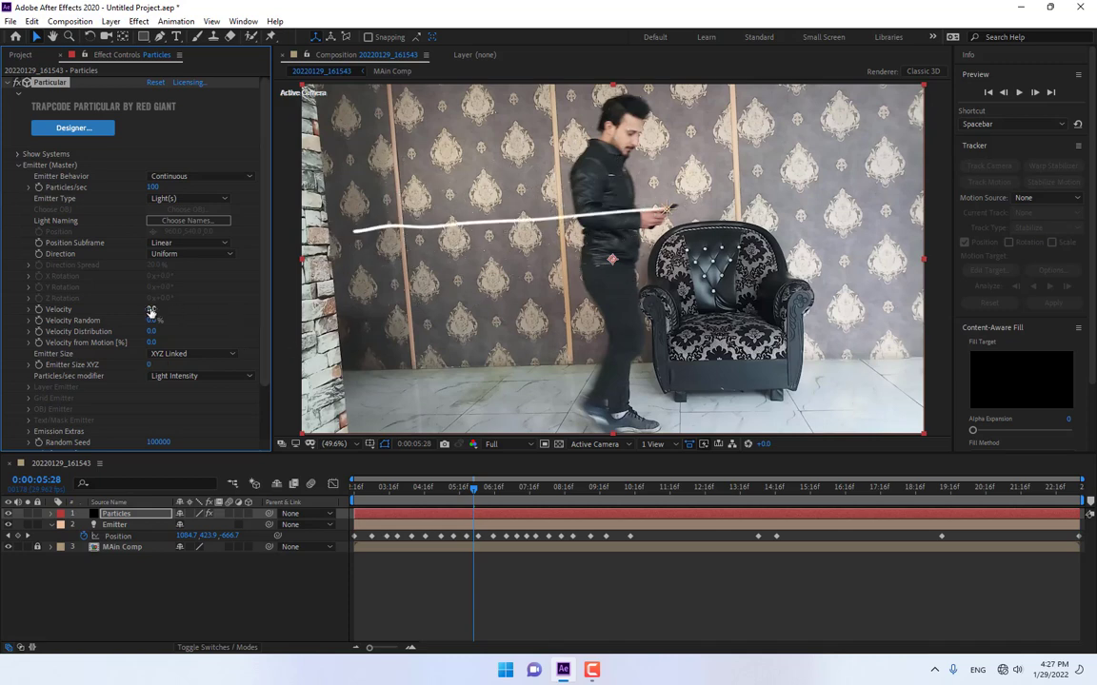
pyautogui.moveTo(152, 309); pyautogui.dragTo(199, 309)
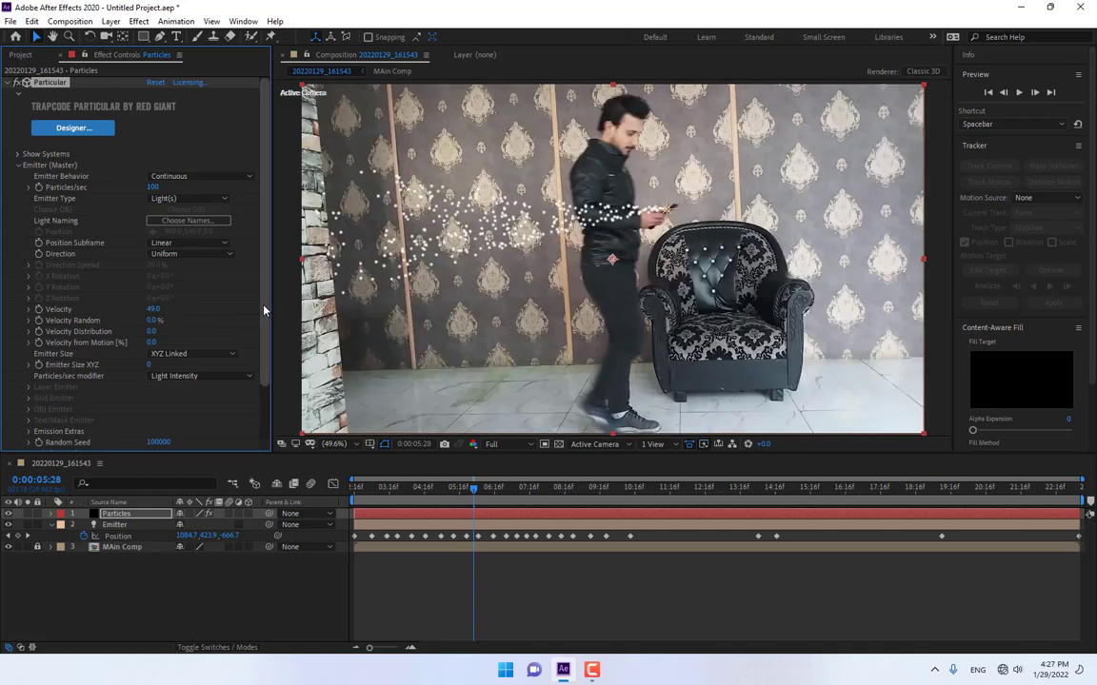
# In Particular's Particle (Master) settings, set Size Random to 100% and Size to 3
pyautogui.scroll(-3, 257, 398)
pyautogui.click(17, 390)
pyautogui.scroll(-8, 28, 394)
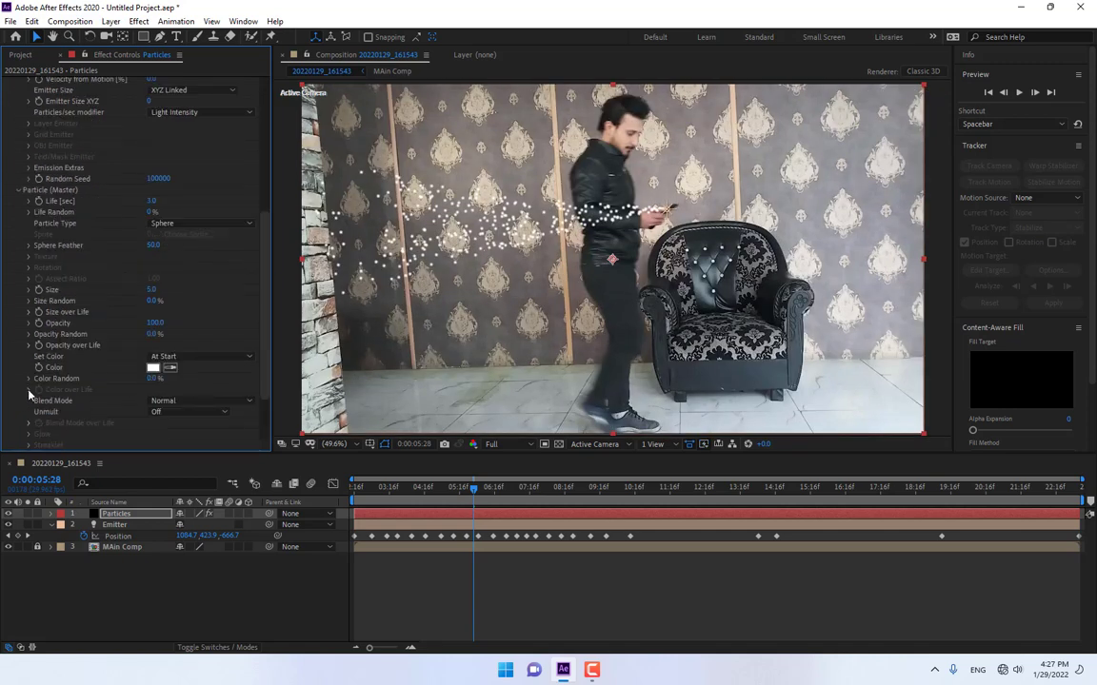
pyautogui.moveTo(146, 293); pyautogui.dragTo(235, 307)
pyautogui.click(154, 289)
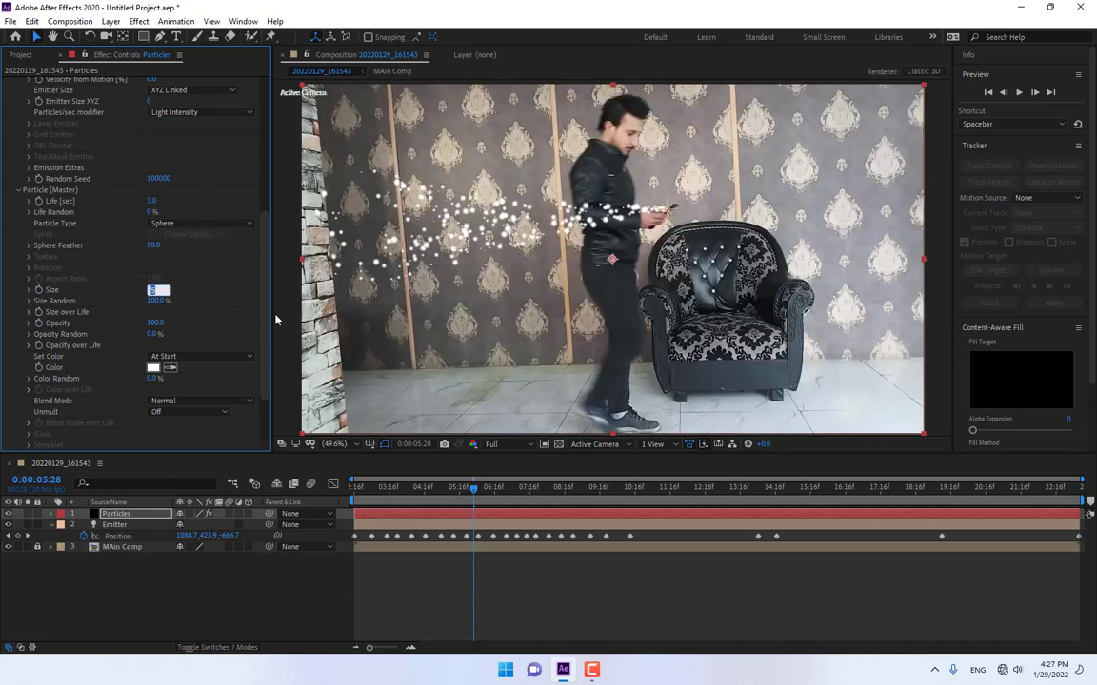
pyautogui.write('3')
pyautogui.press('Return')
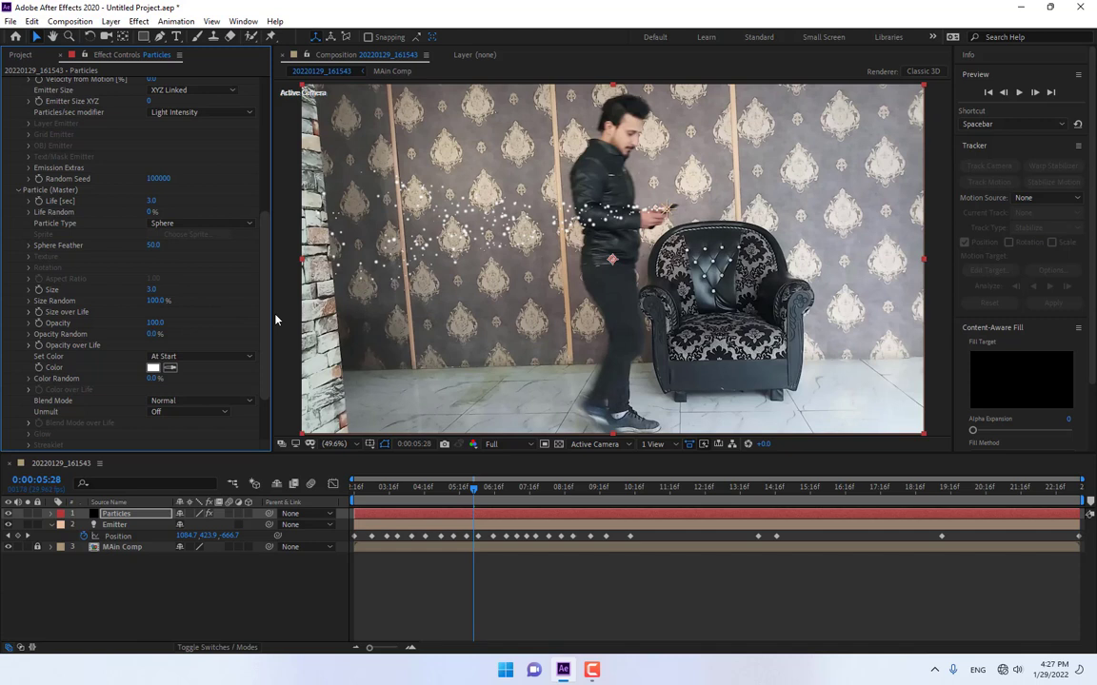
# Apply the linear descending preset curve to Particular's Opacity over Life and Size over Life
pyautogui.scroll(-3, 238, 286)
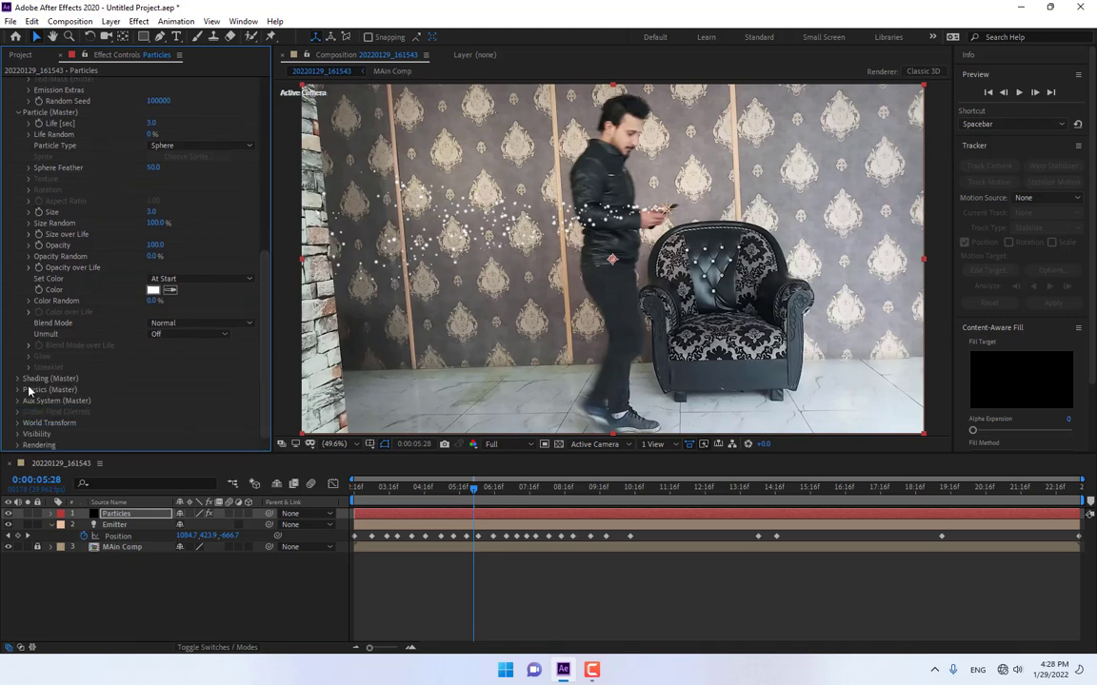
pyautogui.click(30, 268)
pyautogui.click(227, 302)
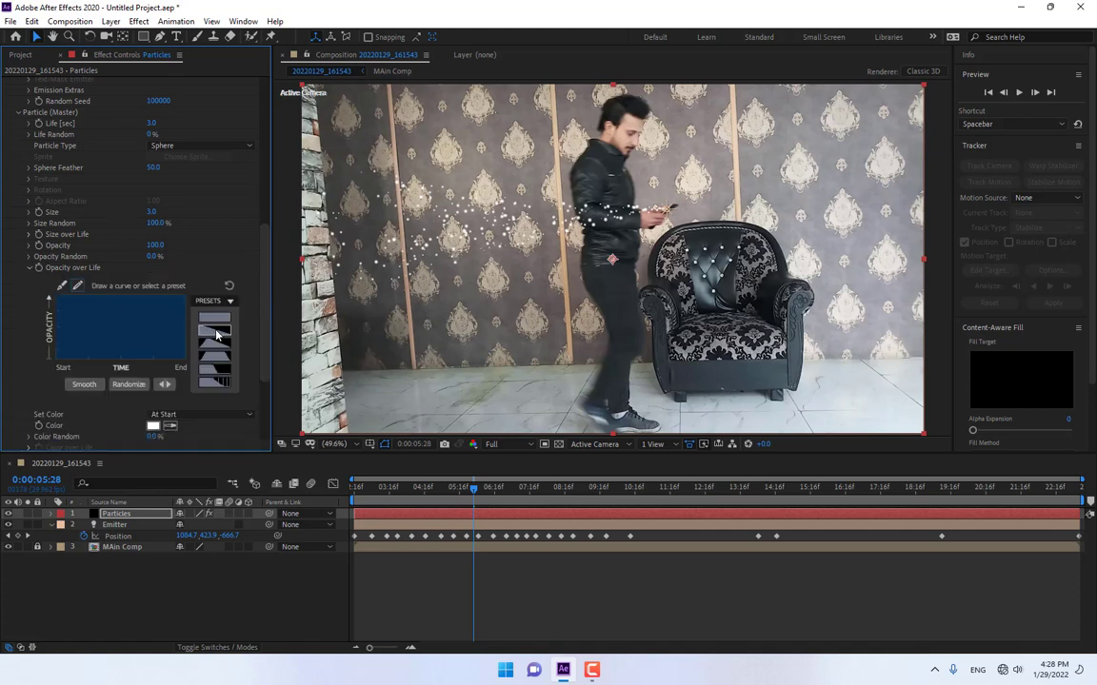
pyautogui.click(215, 333)
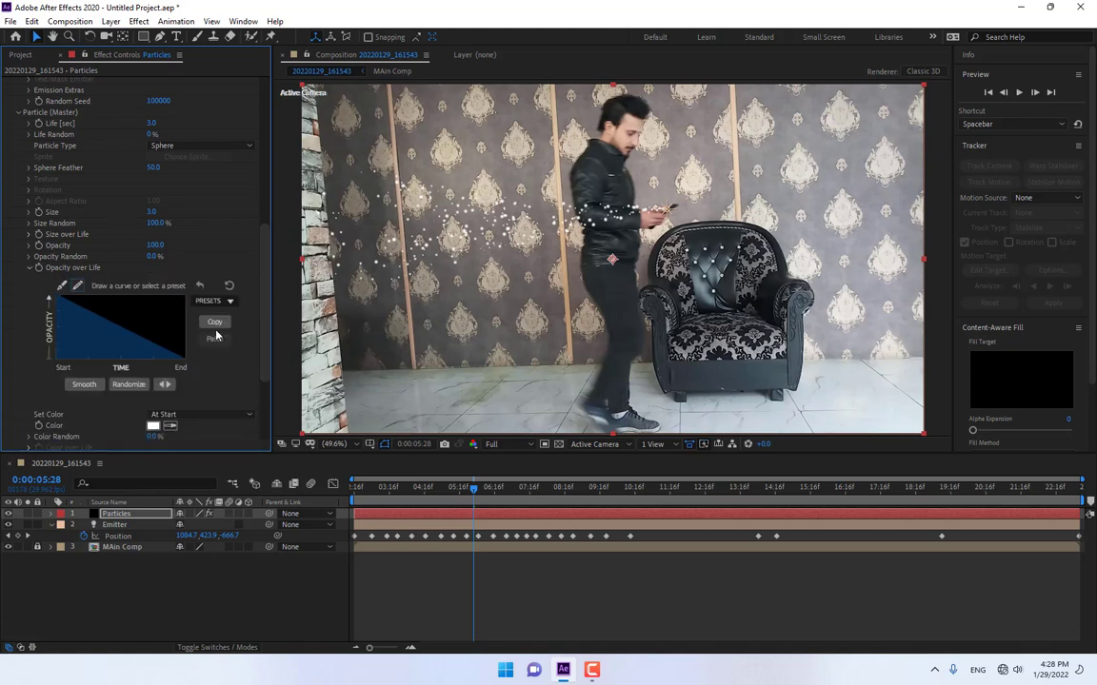
pyautogui.click(29, 234)
pyautogui.click(208, 267)
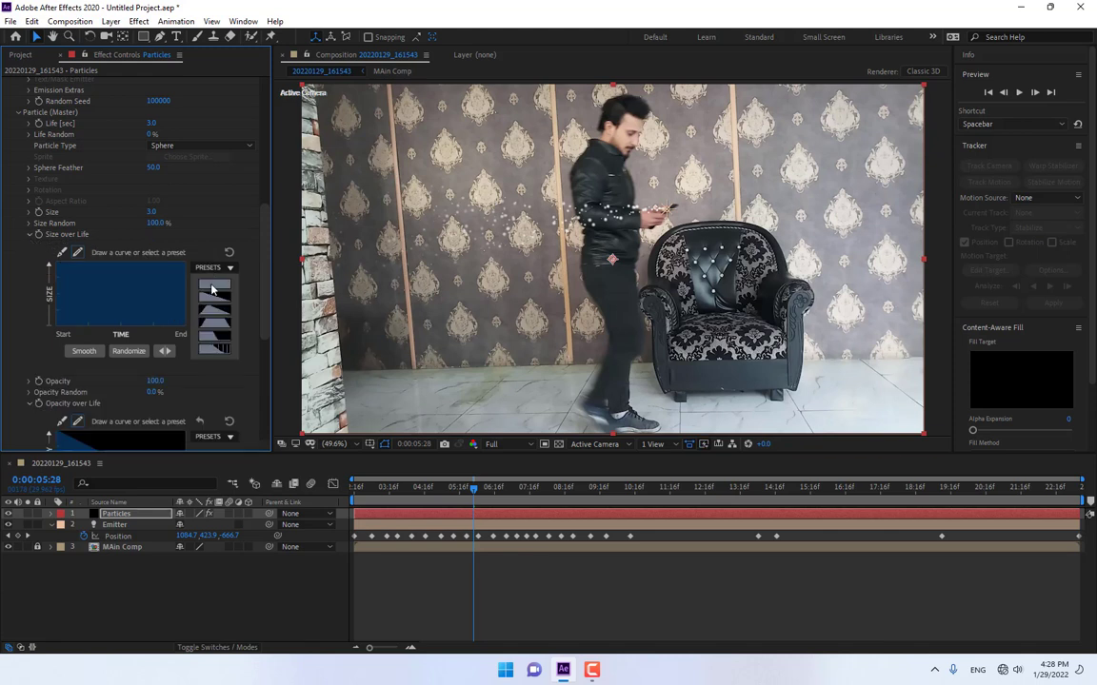
pyautogui.click(214, 304)
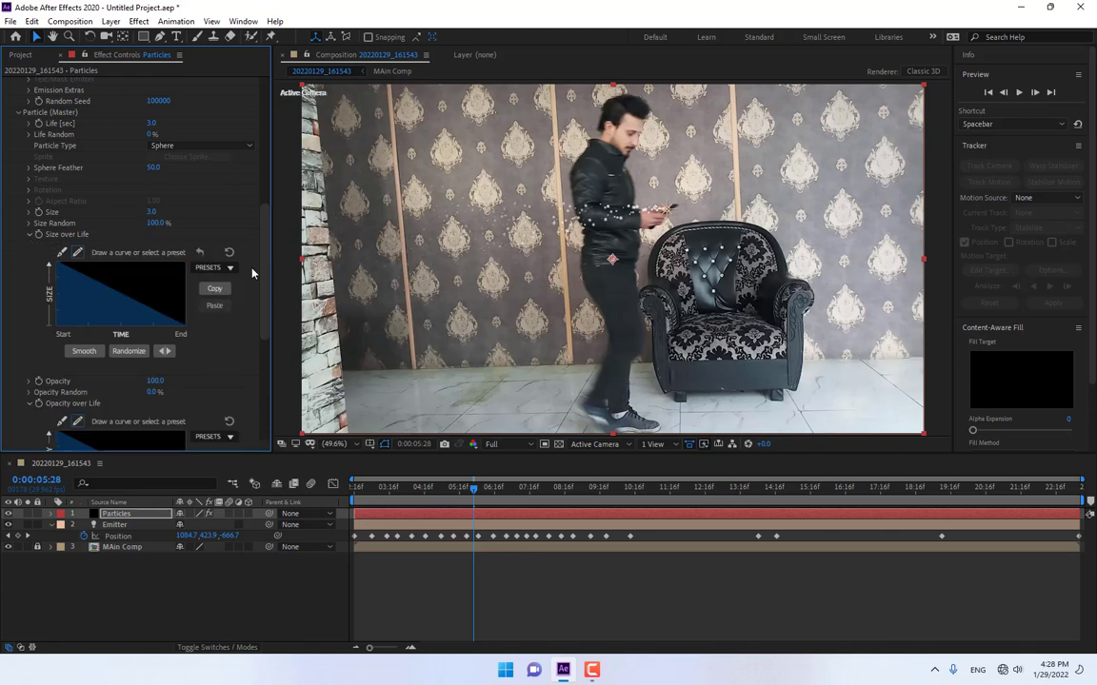
# Set the particles' Life [sec] to 7 and check the trail at another point in the footage
pyautogui.scroll(5, 247, 192)
pyautogui.click(153, 246)
pyautogui.write('7')
pyautogui.press('Return')
pyautogui.moveTo(472, 489); pyautogui.dragTo(527, 491)
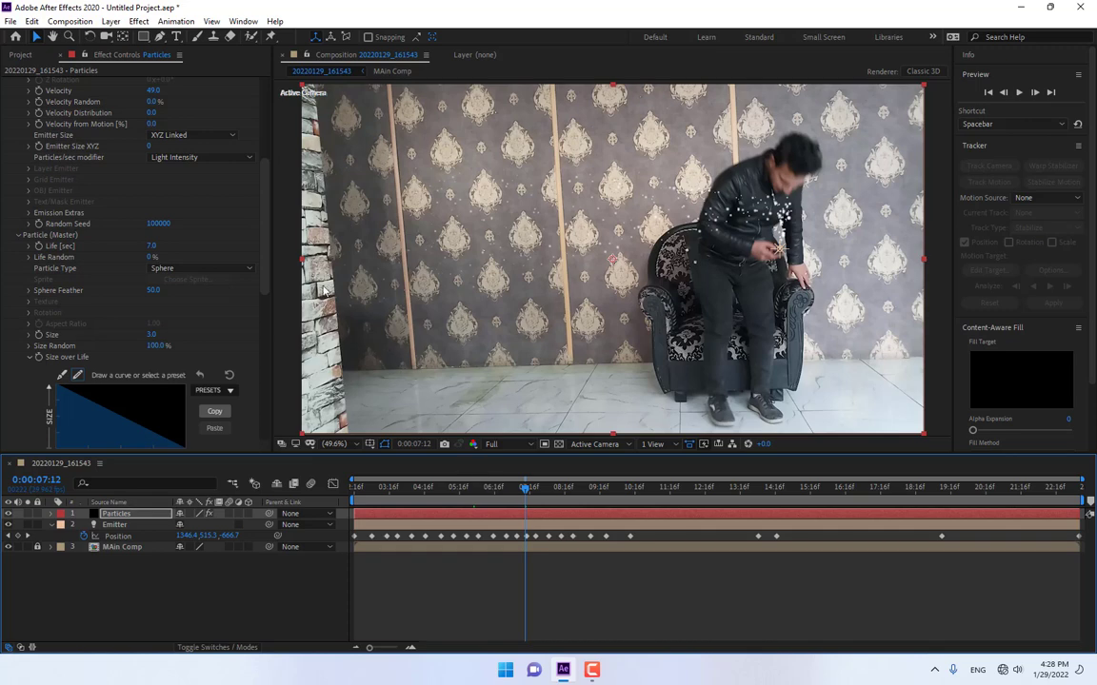
pyautogui.click(473, 487)
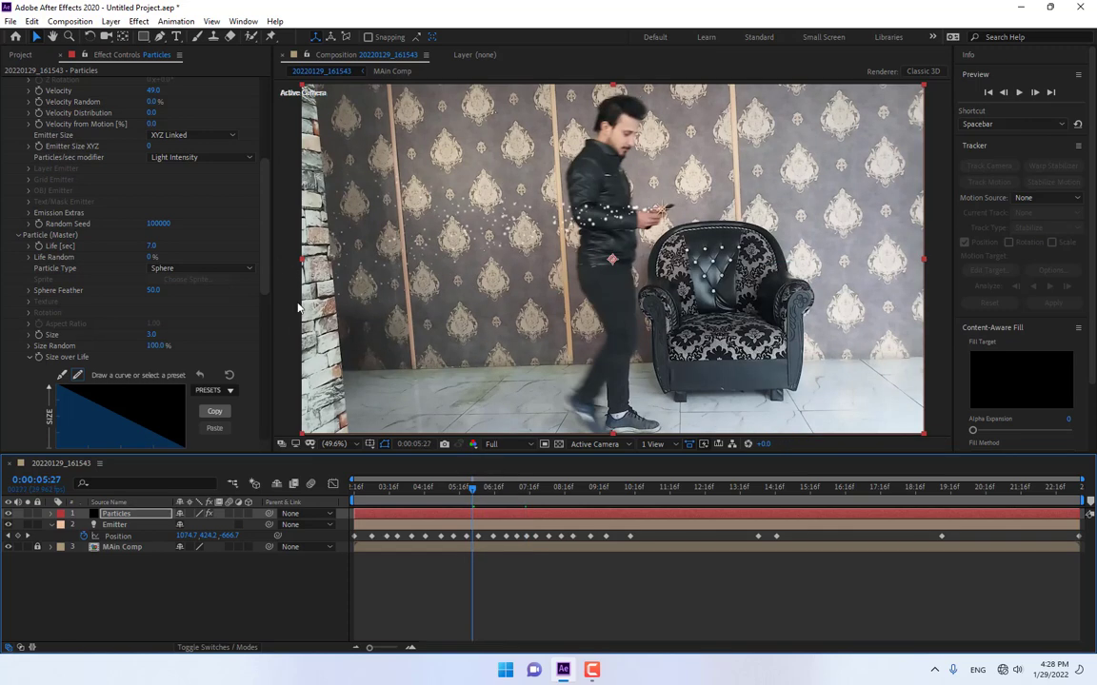
# In Particular's Physics (Master) Air settings, set Wind X to -150 and Wind Y to -130
pyautogui.moveTo(270, 262); pyautogui.dragTo(246, 407)
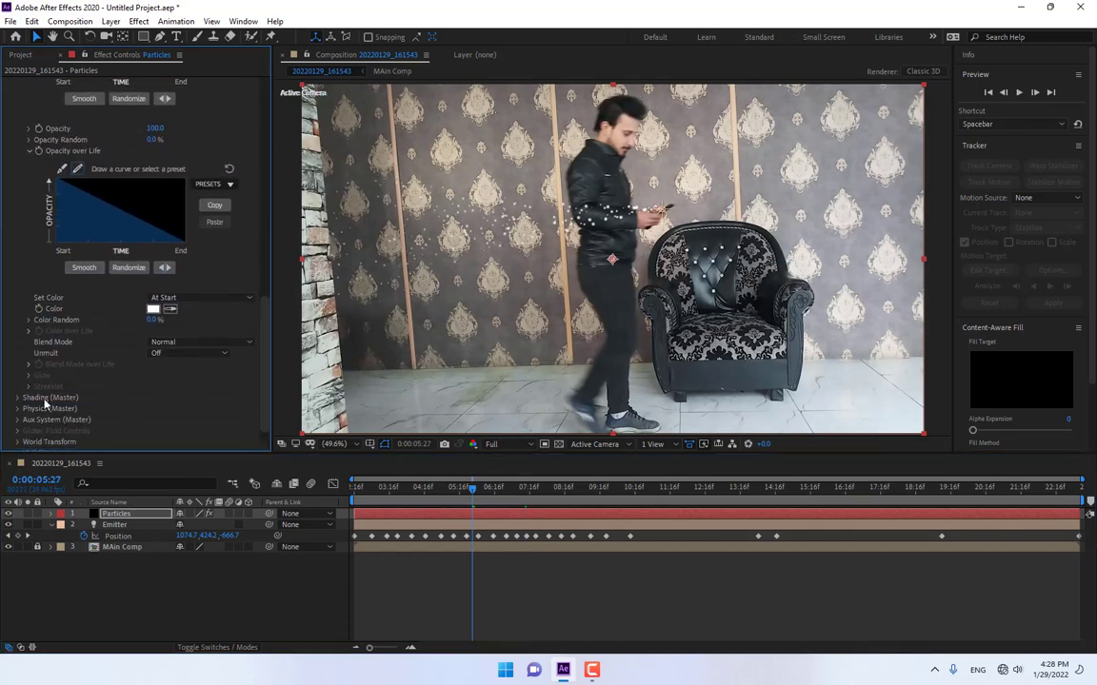
pyautogui.click(18, 409)
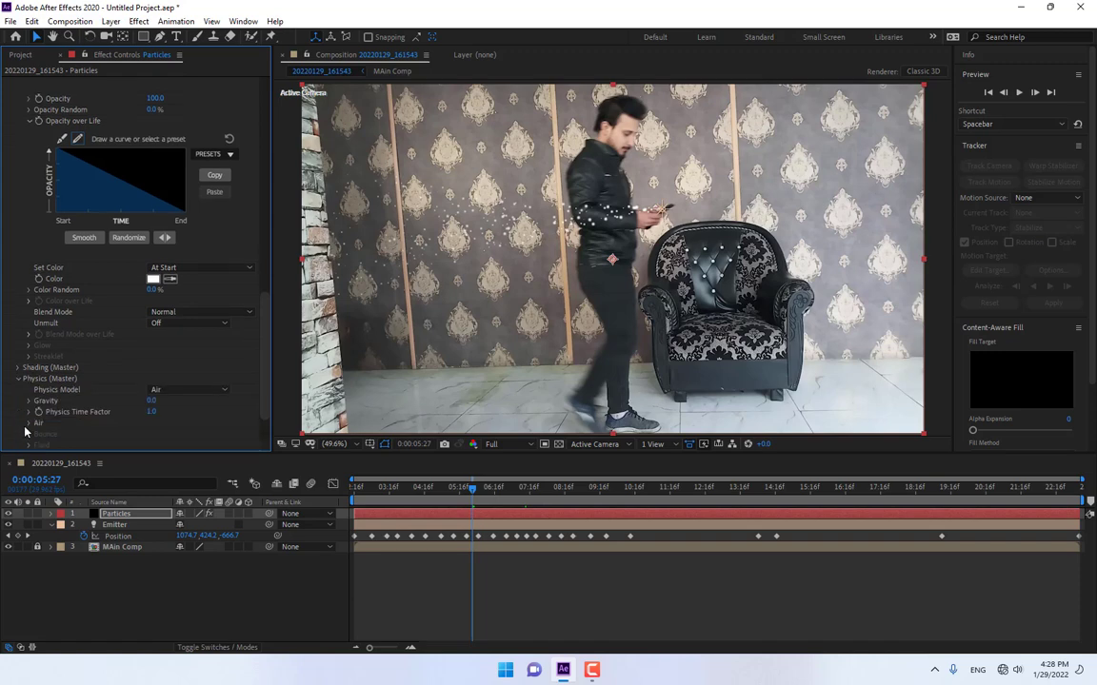
pyautogui.click(29, 424)
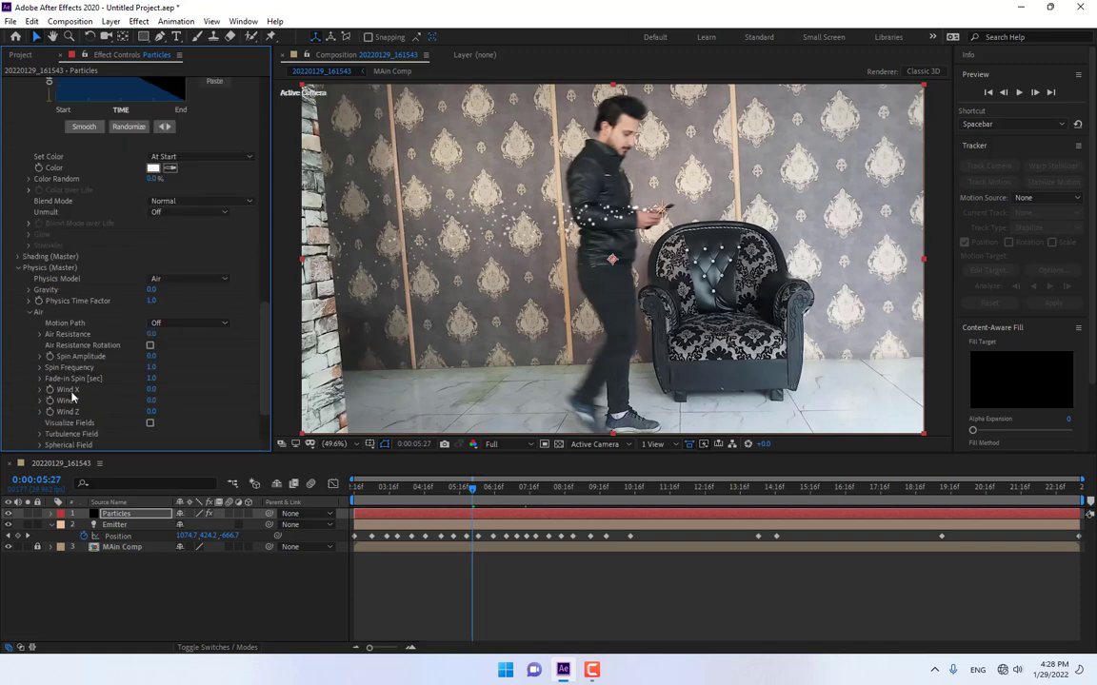
pyautogui.moveTo(151, 389)
pyautogui.mouseDown()
pyautogui.moveTo(57, 390)
pyautogui.moveTo(149, 402)
pyautogui.mouseUp()
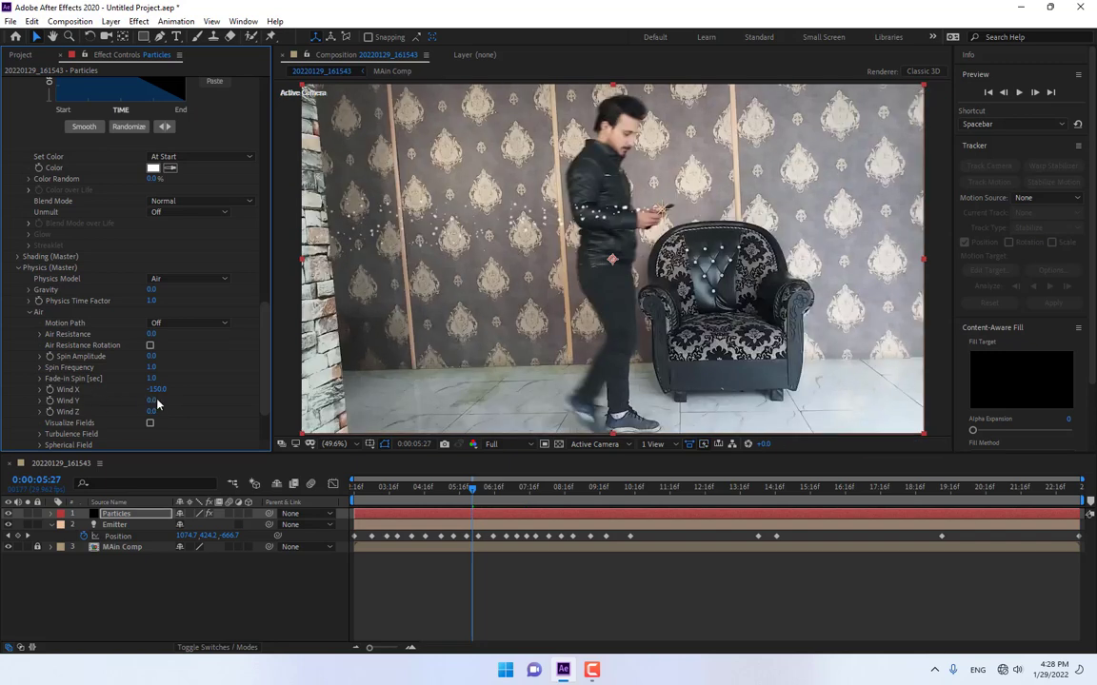
pyautogui.moveTo(130, 400); pyautogui.dragTo(28, 400)
pyautogui.scroll(2, 239, 290)
# Set the Turbulence Field's Affect Position to 154
pyautogui.scroll(-4, 236, 326)
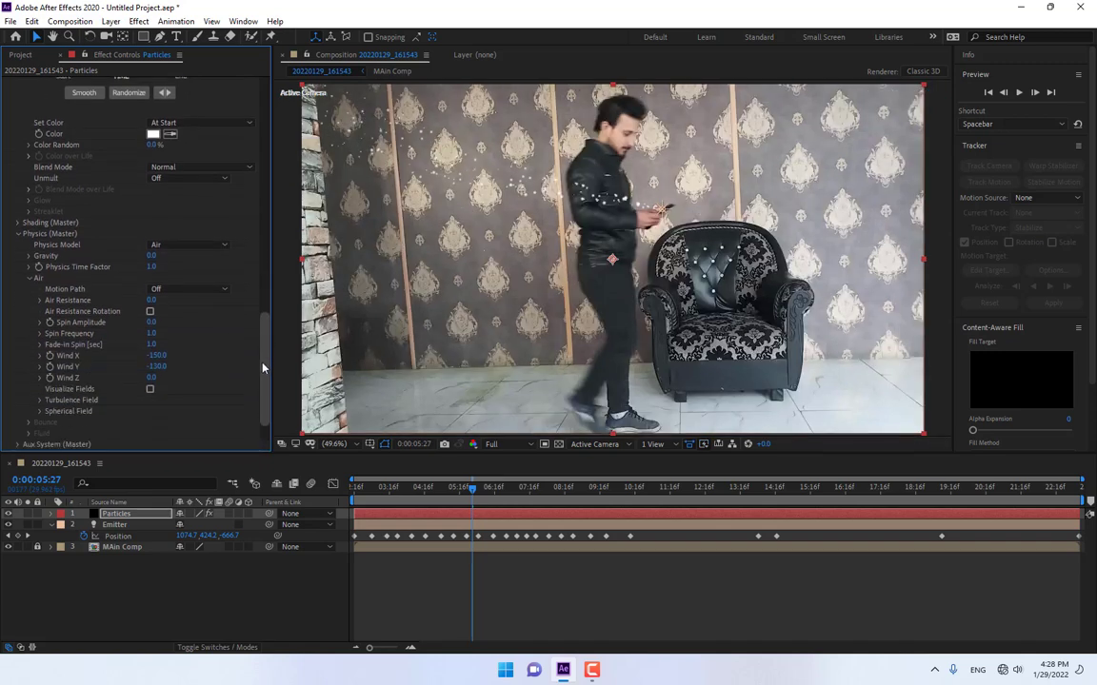
pyautogui.click(40, 381)
pyautogui.scroll(-3, 94, 301)
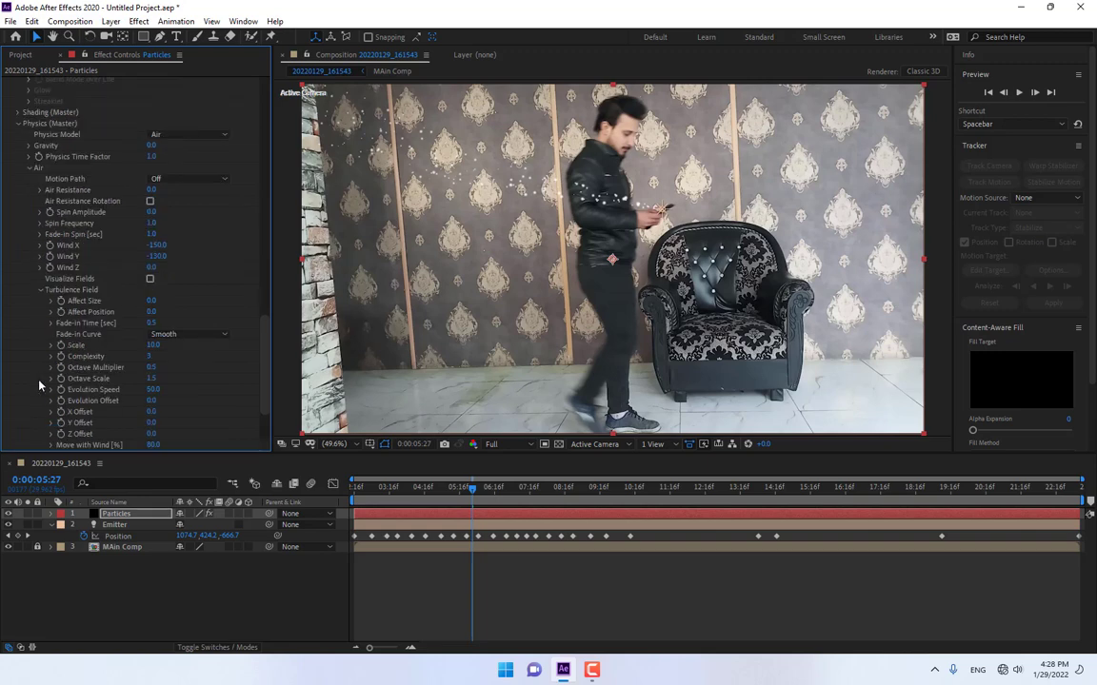
pyautogui.moveTo(176, 311); pyautogui.dragTo(252, 309)
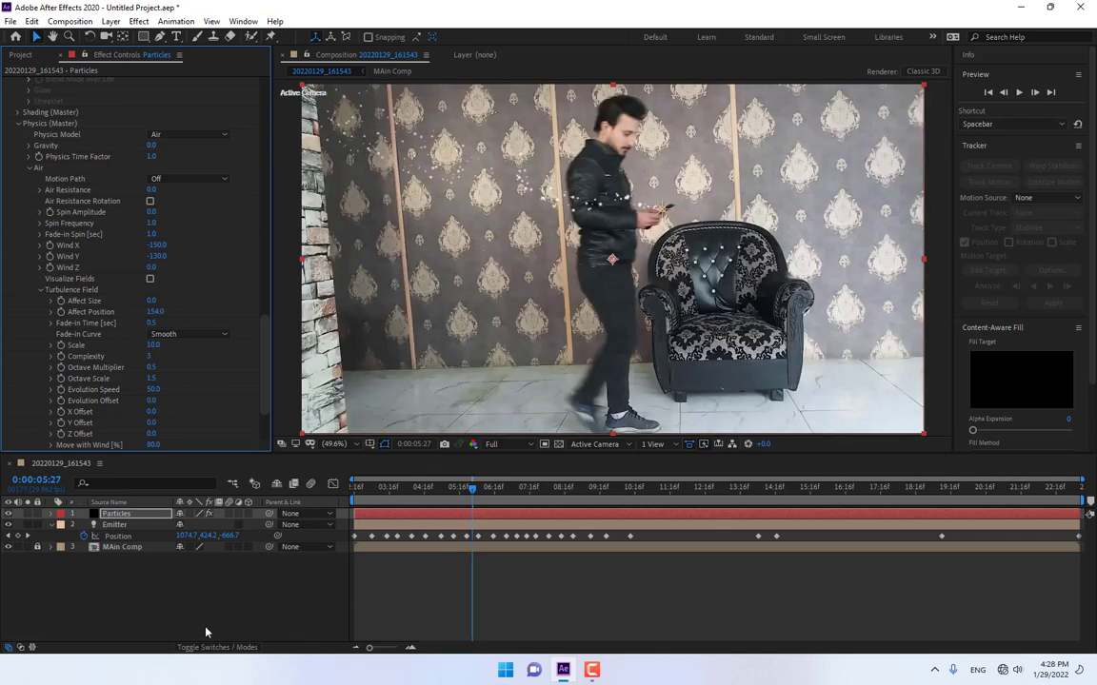
# Solo the Particles layer and preview the particle trail by itself
pyautogui.click(28, 515)
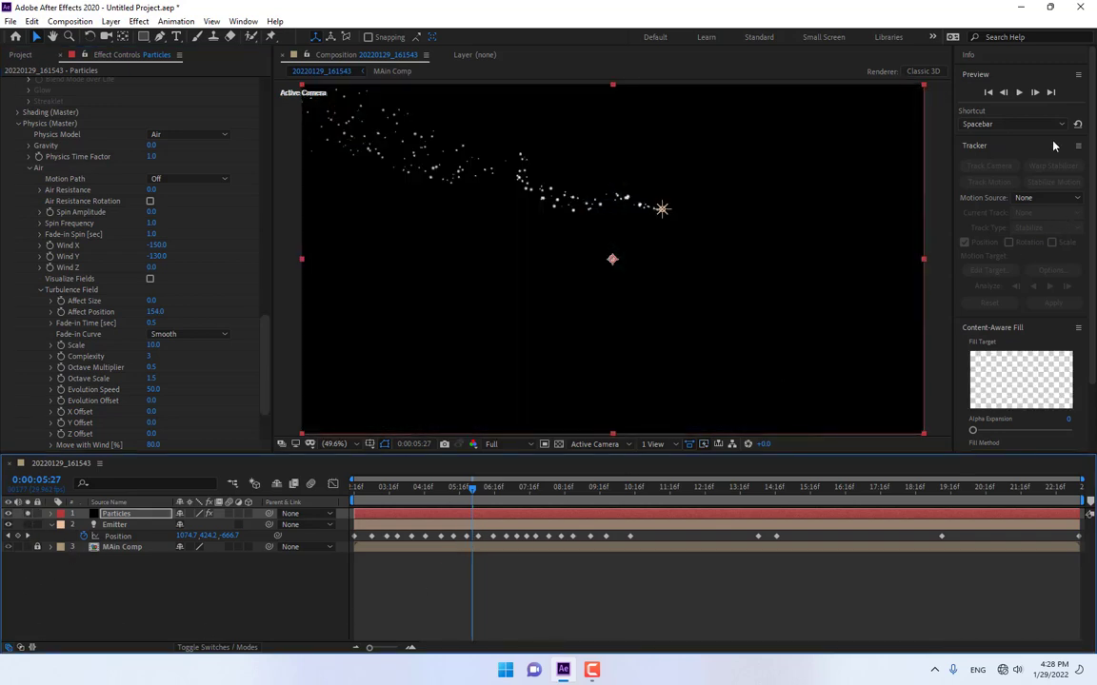
pyautogui.click(1022, 92)
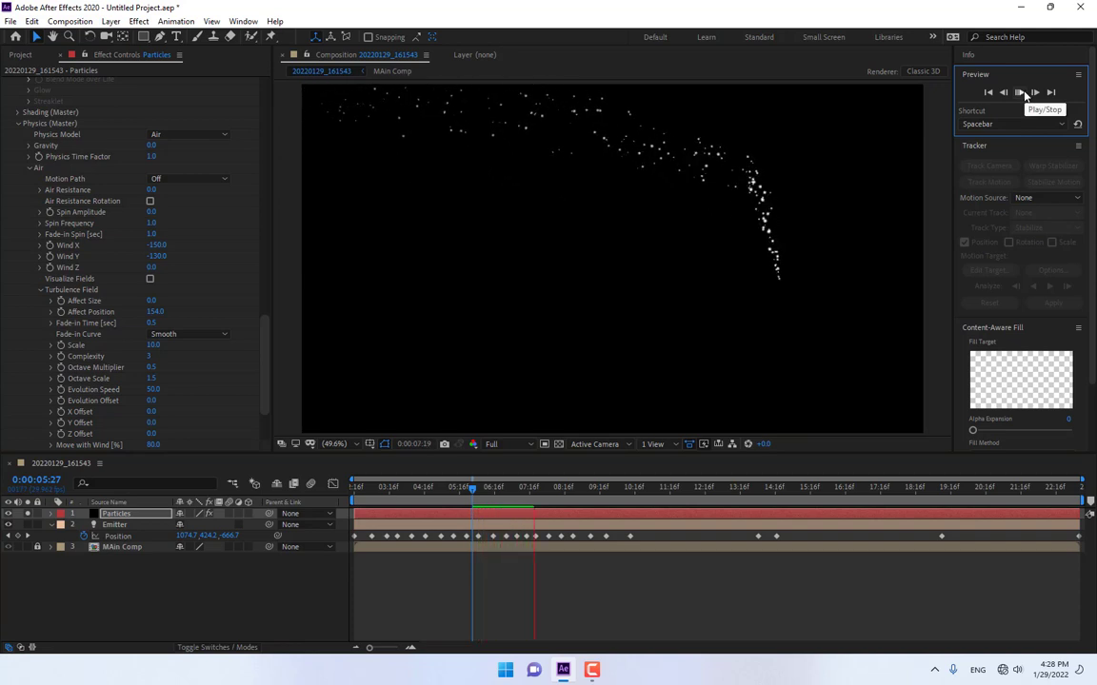
pyautogui.click(1020, 93)
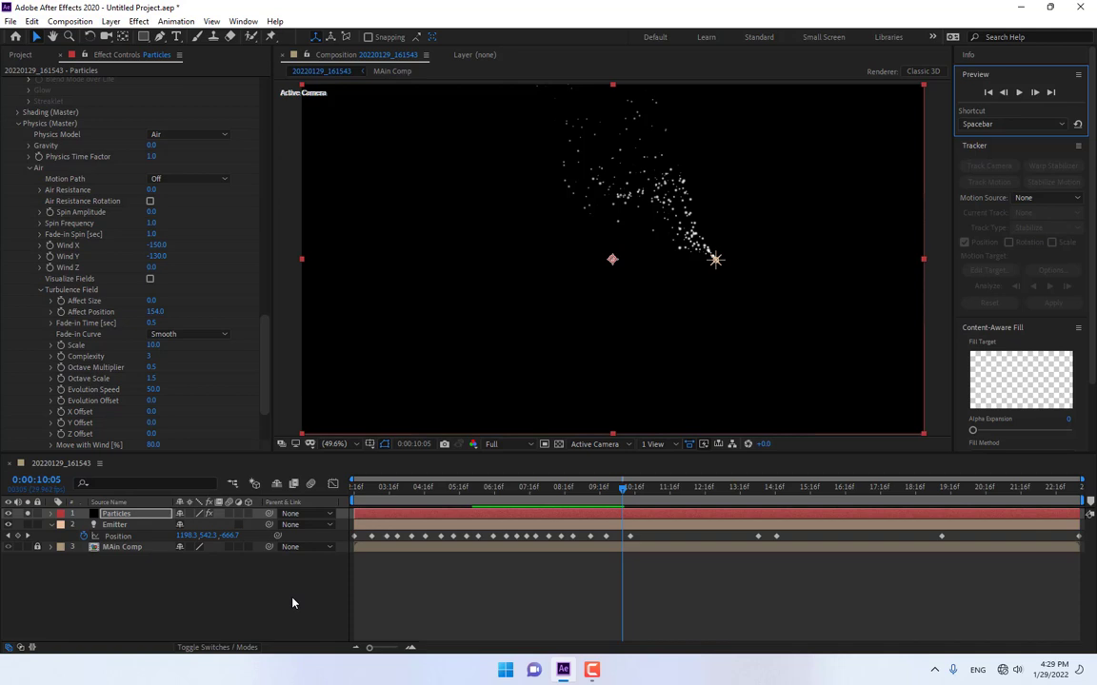
# Create a new 200 x 200 px composition named Stickers with a duration of five frames
pyautogui.hotkey('ctrl', 'n')
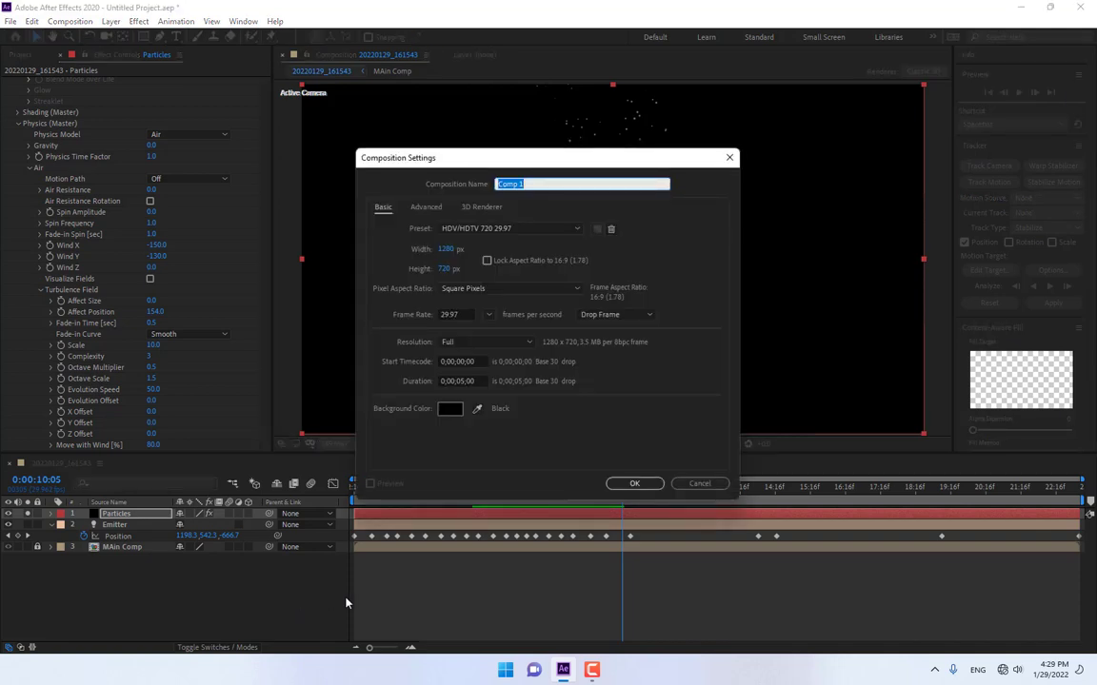
pyautogui.write('Stickers')
pyautogui.click(447, 250)
pyautogui.write('200')
pyautogui.press('Tab')
pyautogui.write('200')
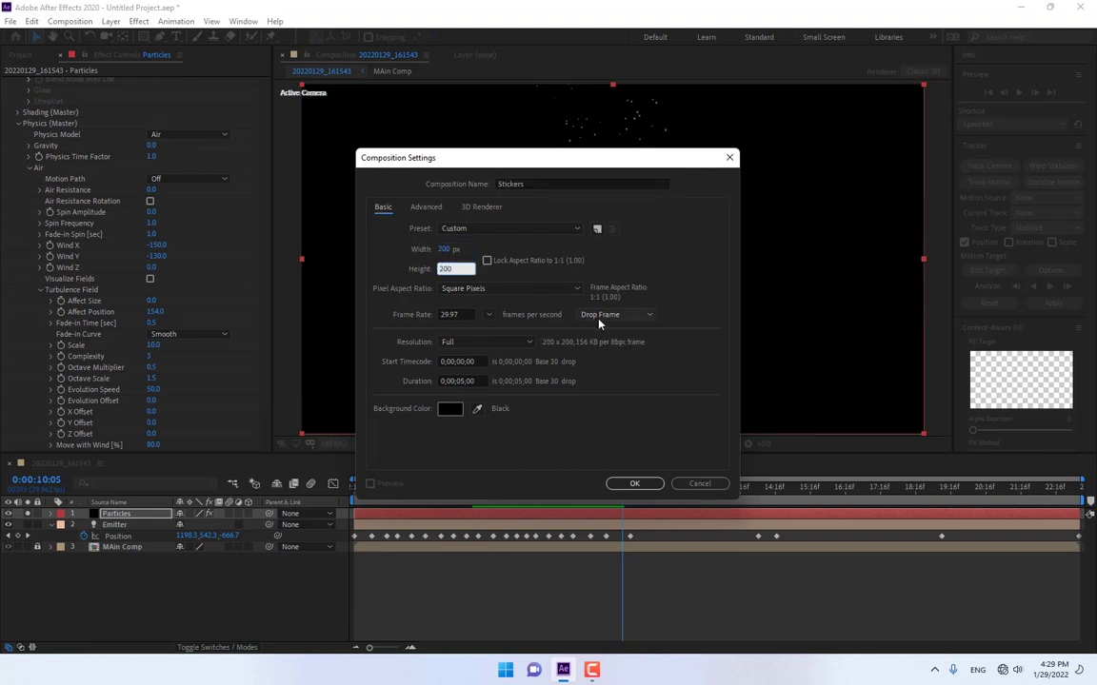
pyautogui.click(465, 381)
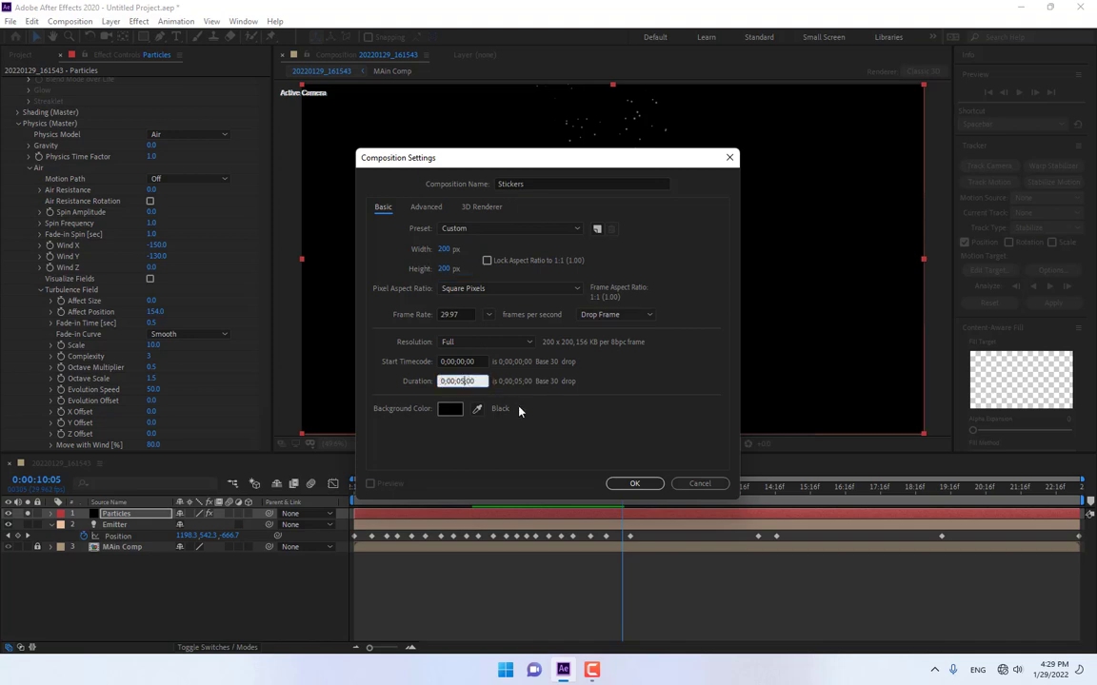
pyautogui.press('BackSpace')
pyautogui.write('0')
pyautogui.click(477, 380)
pyautogui.click(621, 482)
pyautogui.moveTo(443, 492); pyautogui.dragTo(893, 517)
pyautogui.press('space')
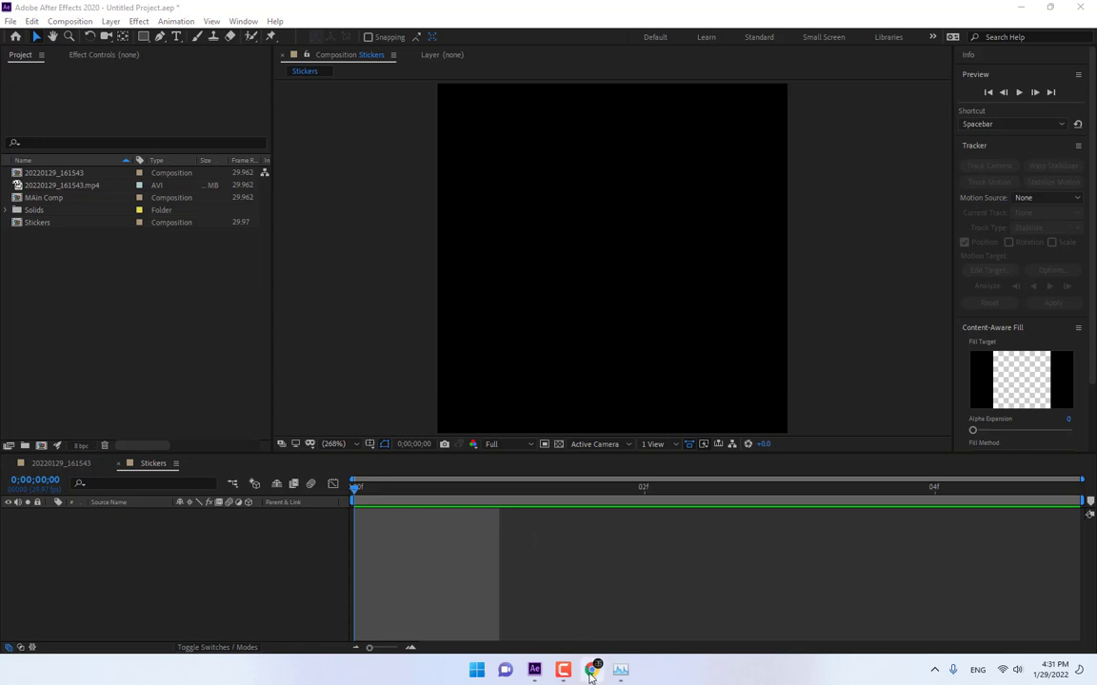
# Switch to Chrome and save the USA Today image of Facebook reaction emojis to the Desktop as a PNG
pyautogui.click(591, 672)
pyautogui.rightClick(869, 199)
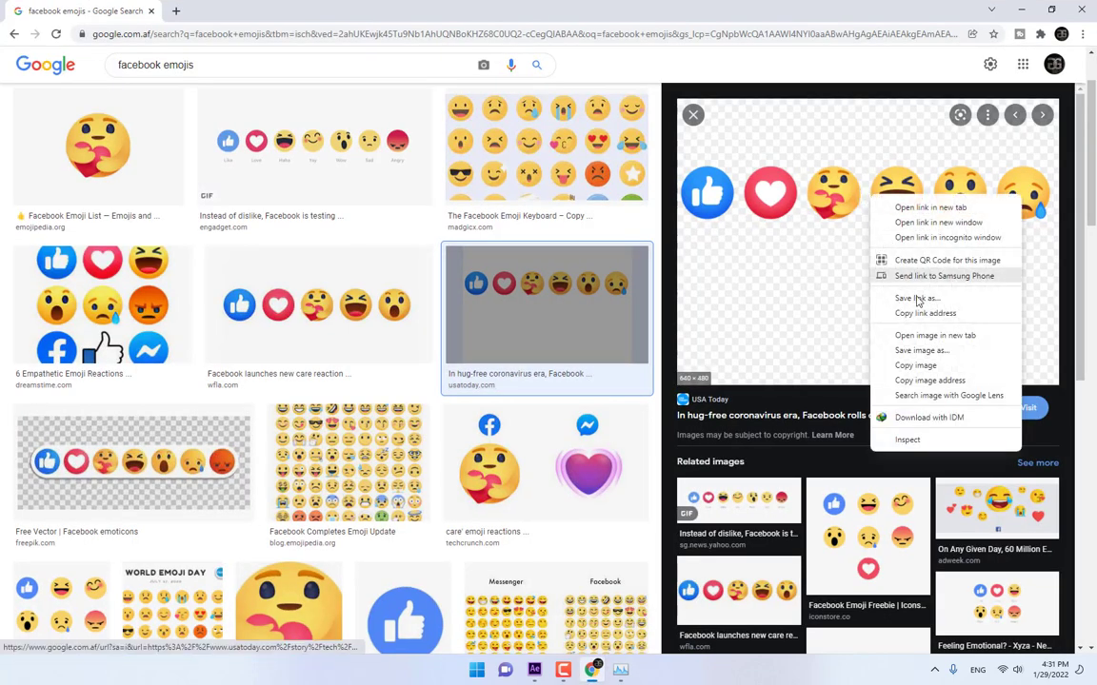
pyautogui.click(912, 350)
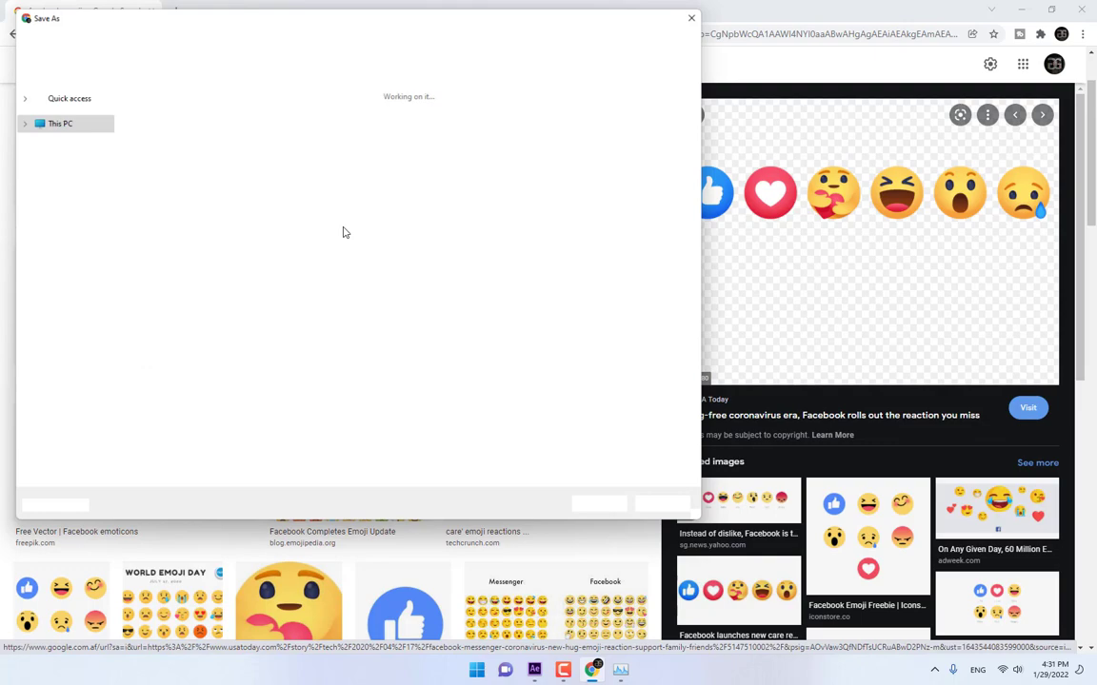
pyautogui.click(57, 287)
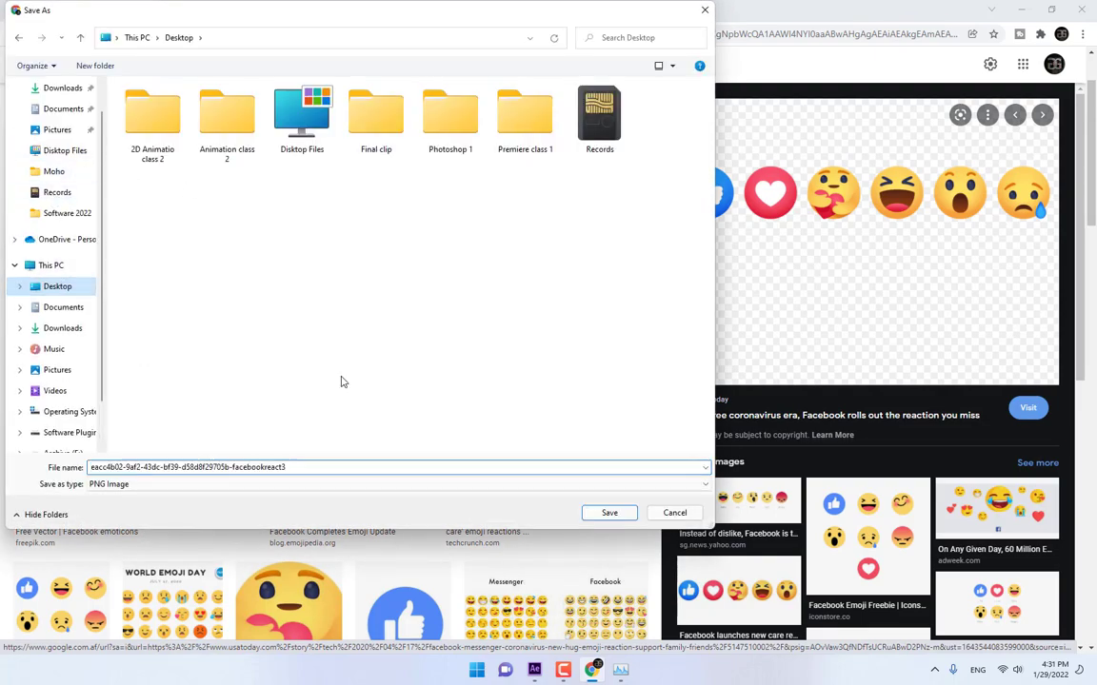
pyautogui.click(673, 513)
# Switch back to After Effects, import the emoji PNG from the Desktop and add it to the Stickers composition
pyautogui.hotkey('alt', 'Tab')
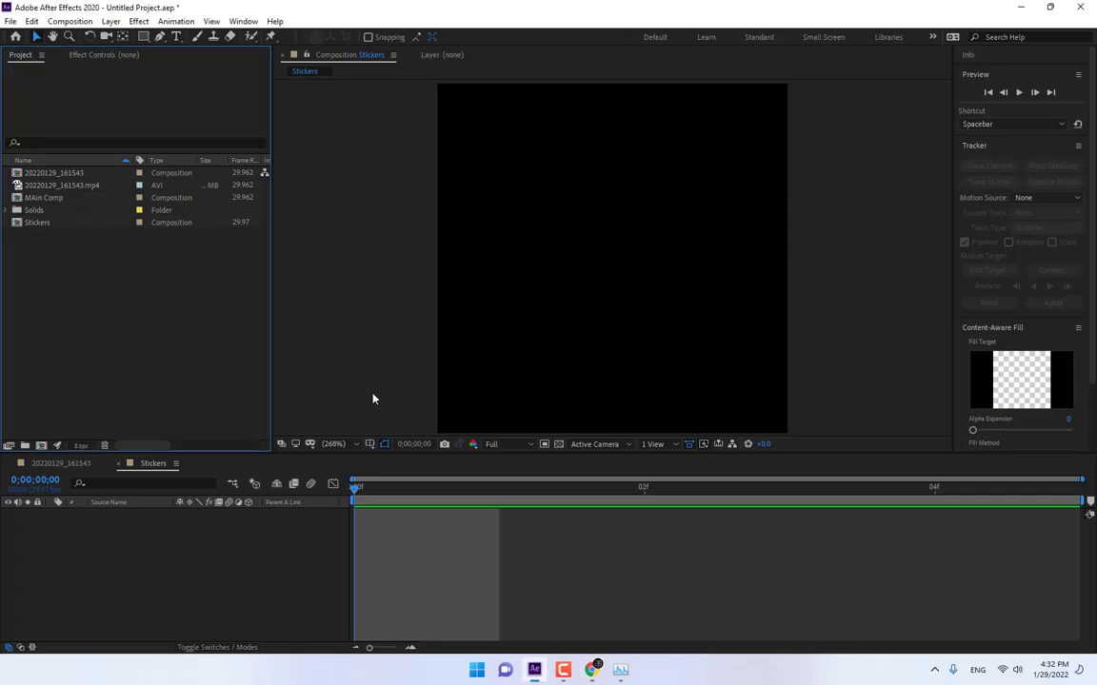
pyautogui.doubleClick(118, 293)
pyautogui.doubleClick(769, 154)
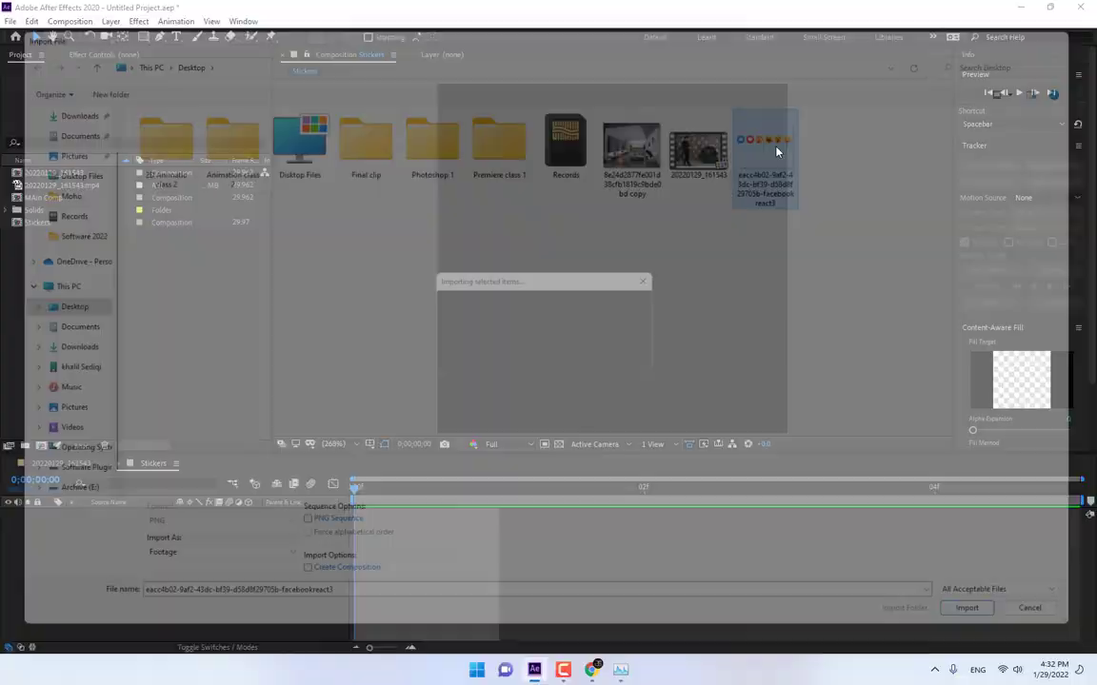
pyautogui.moveTo(43, 201); pyautogui.dragTo(602, 300)
# Centre the crying emoji in the frame and isolate it with a circular mask drawn around it
pyautogui.moveTo(716, 186); pyautogui.dragTo(594, 274)
pyautogui.moveTo(143, 36); pyautogui.dragTo(188, 73)
pyautogui.moveTo(605, 272)
pyautogui.mouseDown()
pyautogui.moveTo(724, 355)
pyautogui.moveTo(705, 339)
pyautogui.mouseUp()
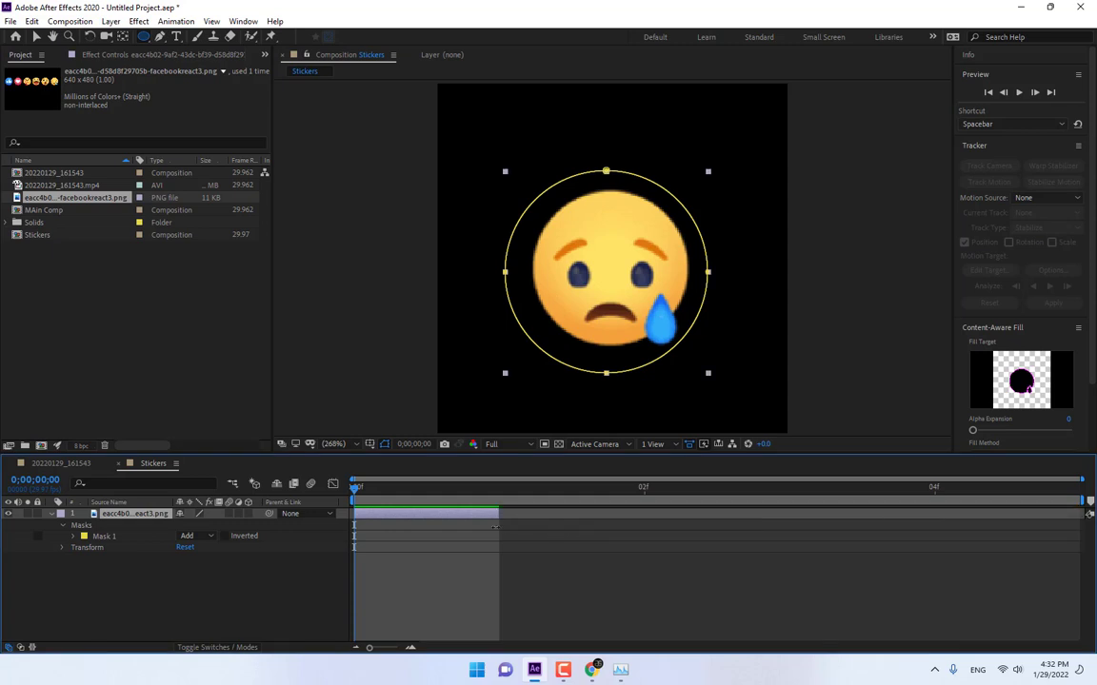
# Duplicate the masked emoji layer and shift the copy to start at 0;00;00;01
pyautogui.click(500, 488)
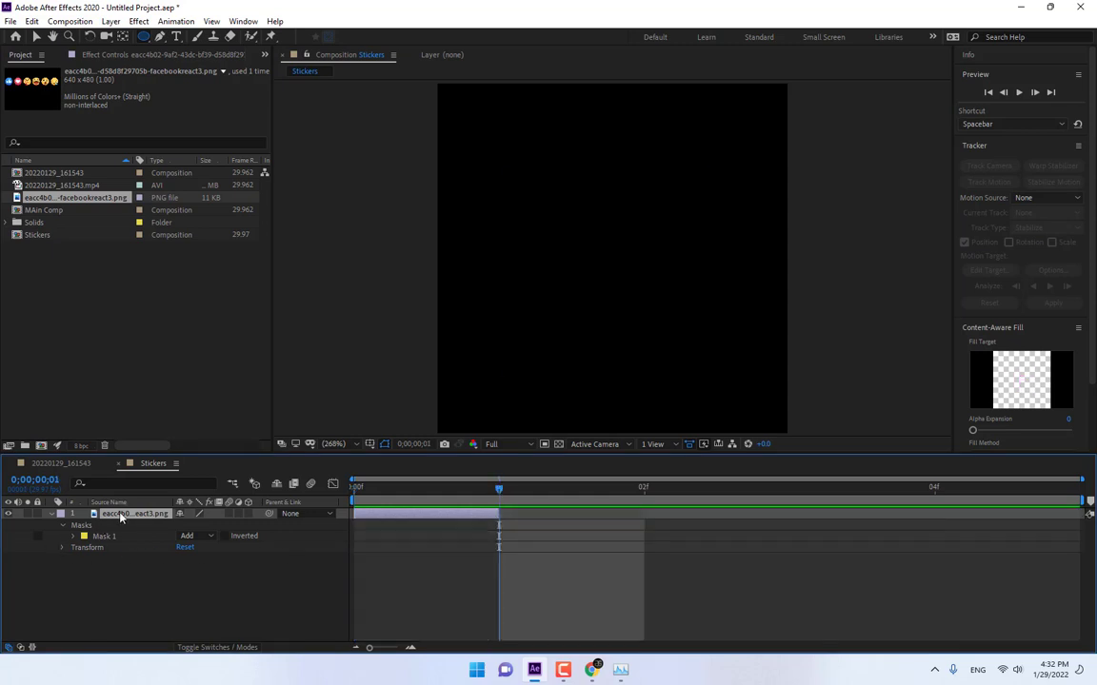
pyautogui.hotkey('ctrl', 'd')
pyautogui.press('v')
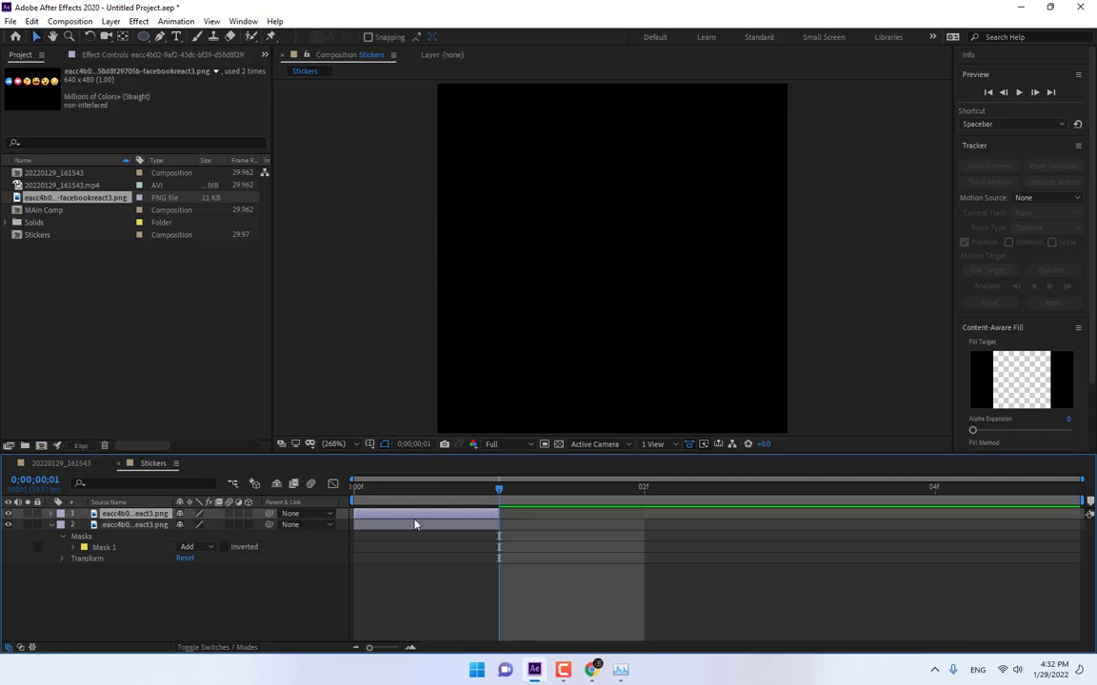
pyautogui.moveTo(415, 515); pyautogui.dragTo(543, 510)
# Reposition the duplicate's image and mask path so the mask isolates the surprised emoji in the middle of the frame
pyautogui.moveTo(588, 287); pyautogui.dragTo(882, 275)
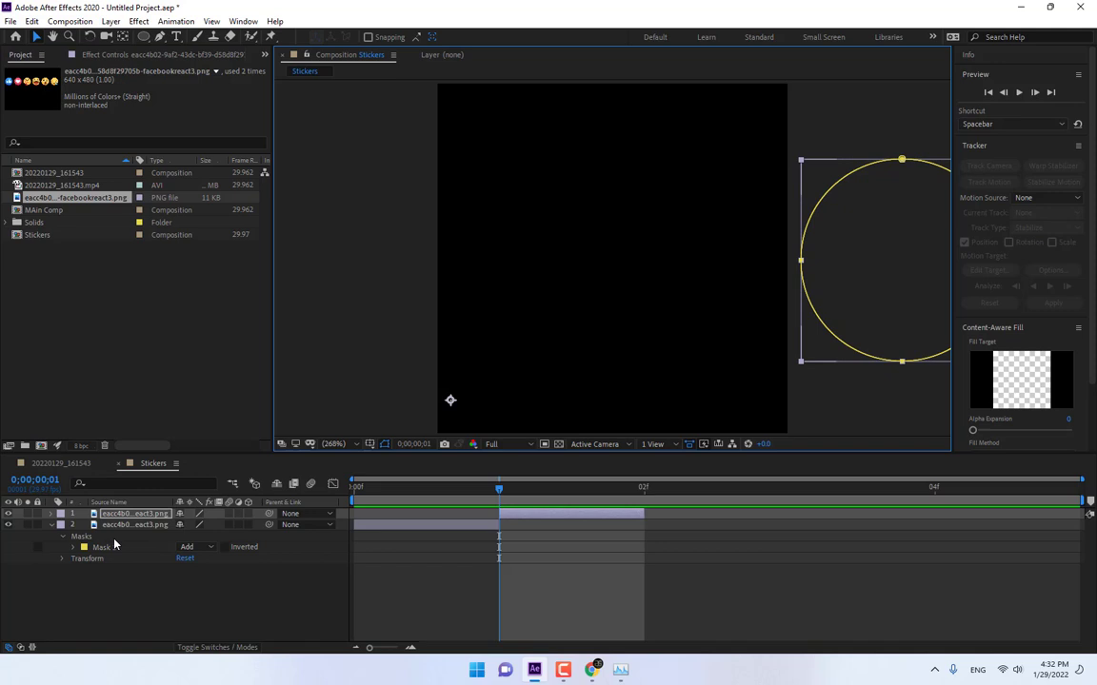
pyautogui.press('m')
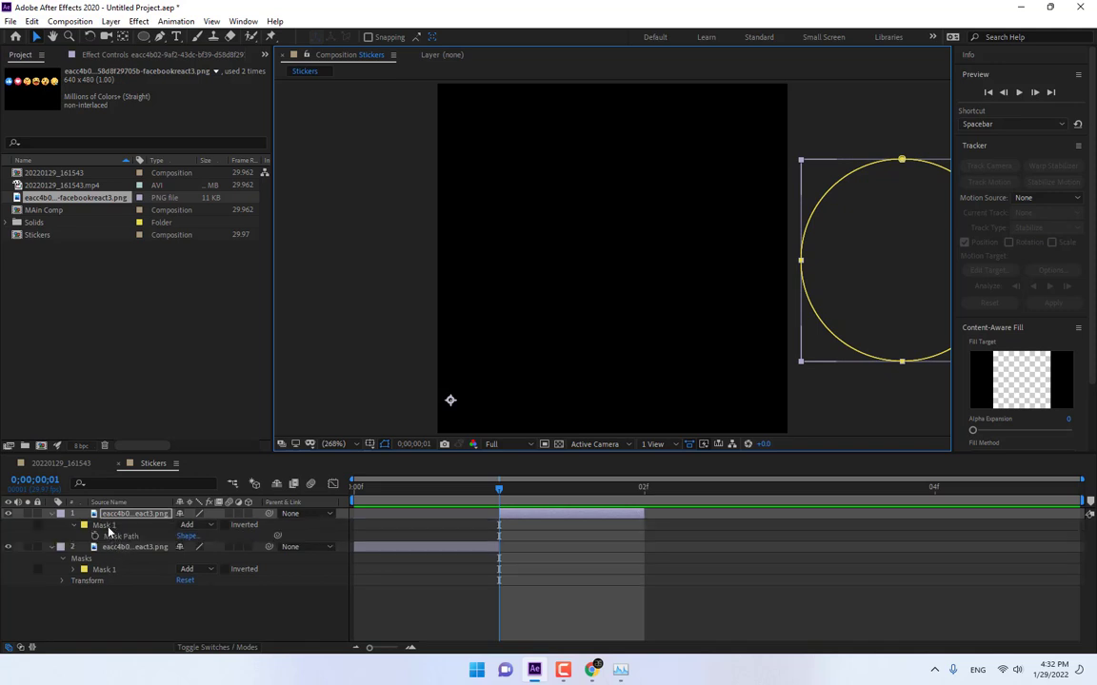
pyautogui.click(119, 539)
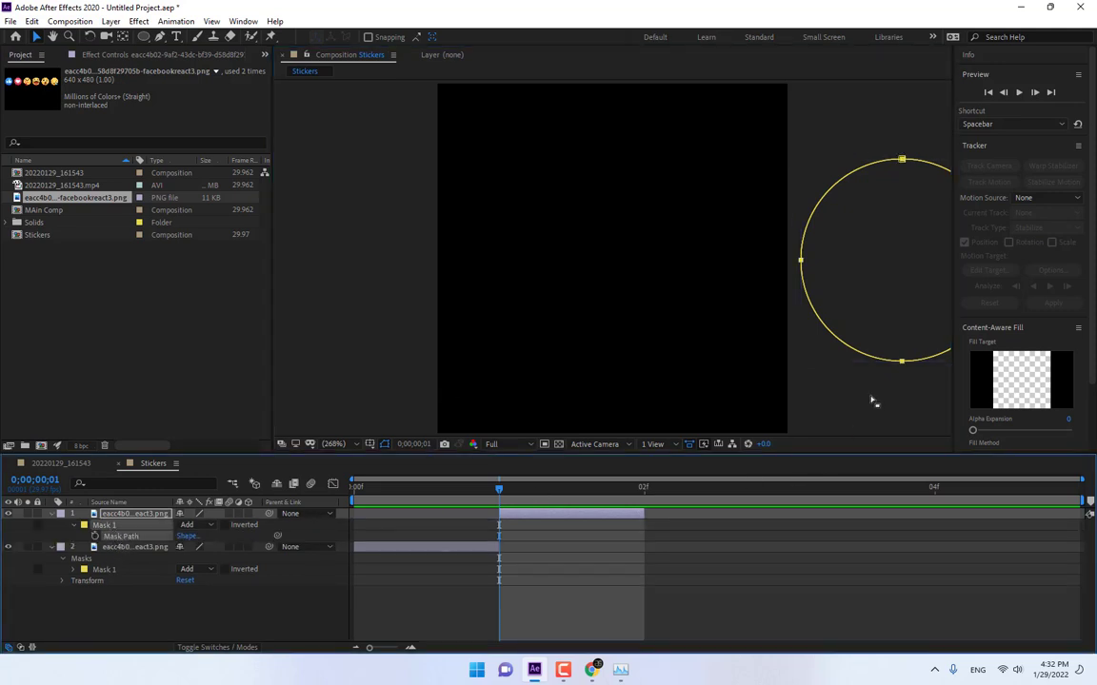
pyautogui.moveTo(903, 363); pyautogui.dragTo(731, 361)
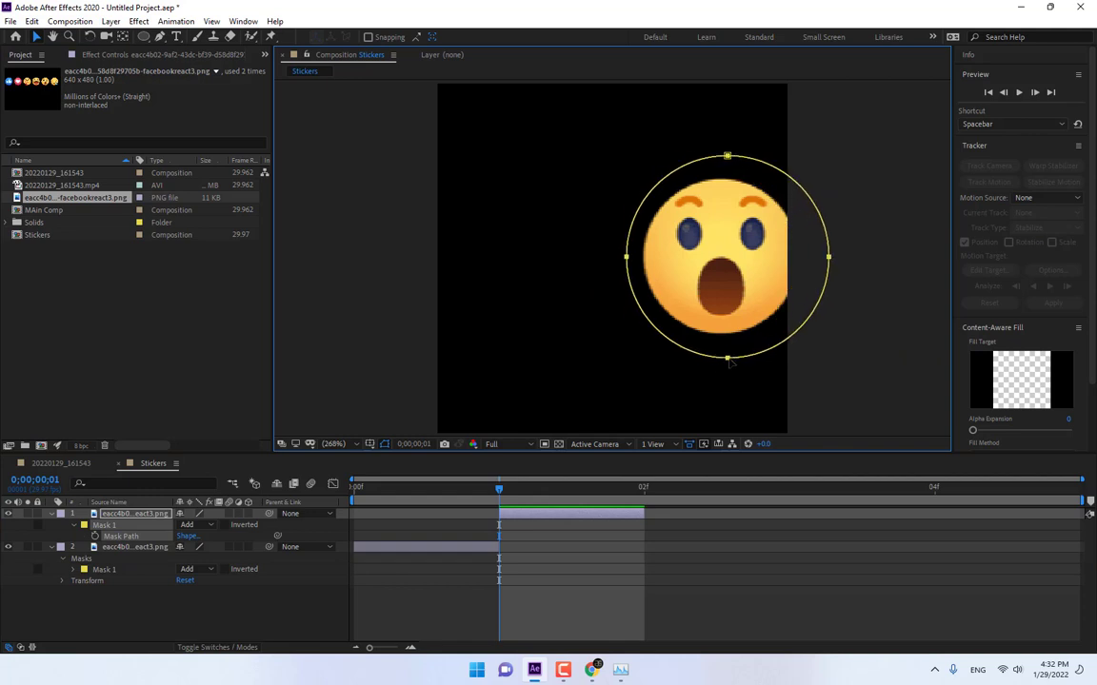
pyautogui.moveTo(727, 305); pyautogui.dragTo(636, 303)
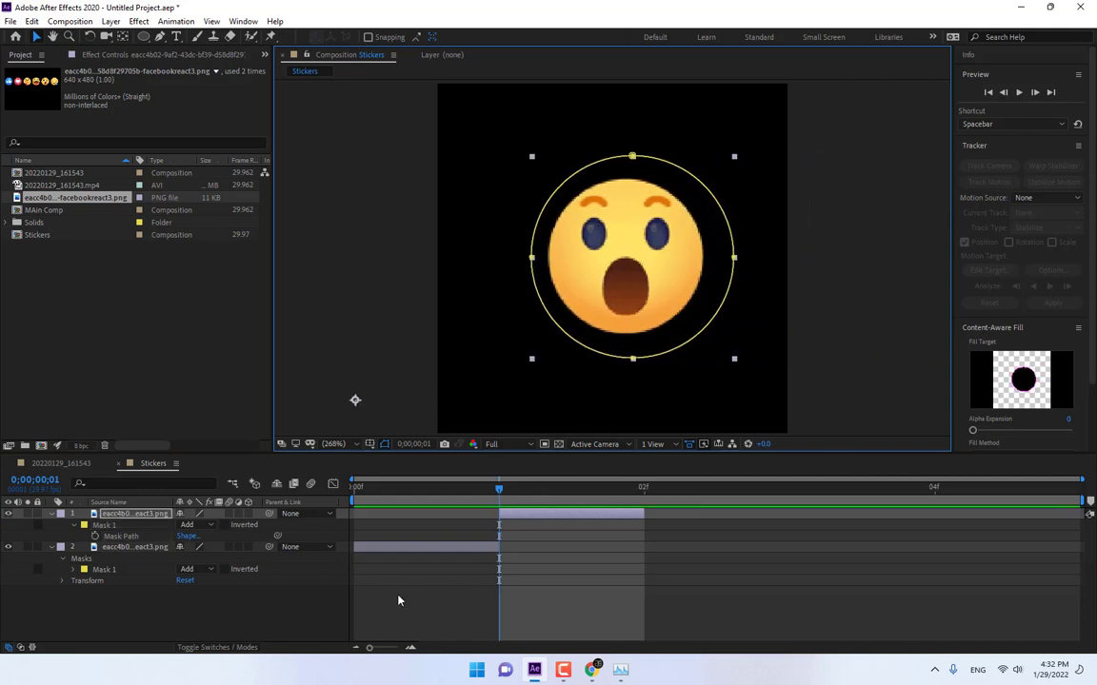
# Duplicate the surprised emoji layer and shift the copy to start at 0;00;00;02, with the current time there
pyautogui.hotkey('ctrl', 'd')
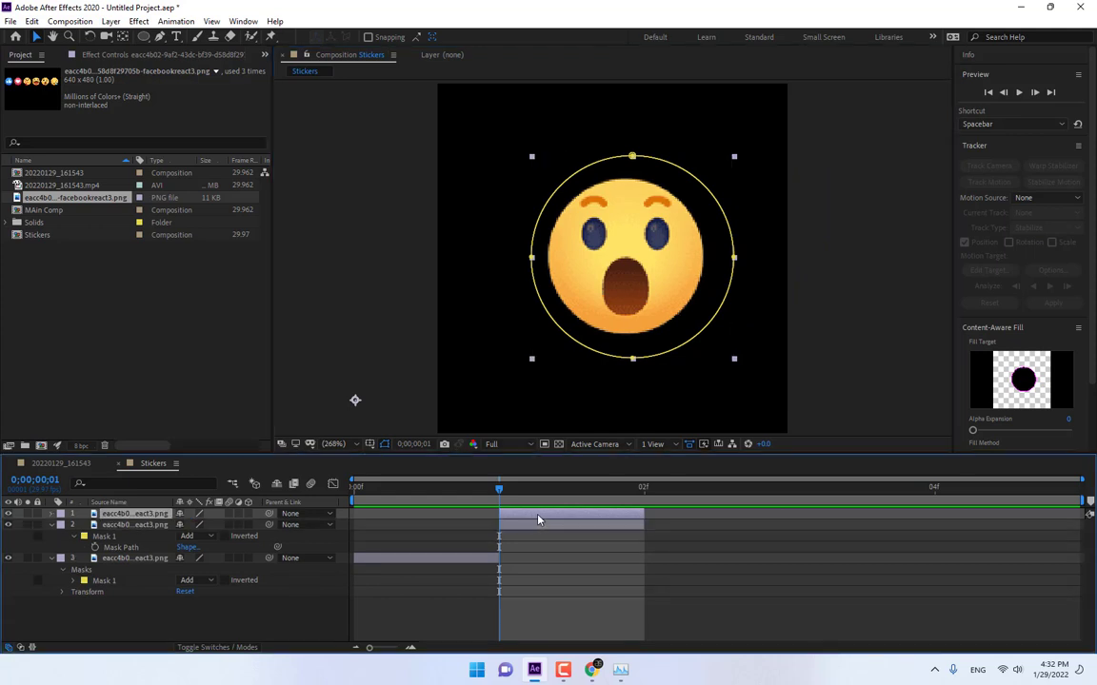
pyautogui.moveTo(539, 518); pyautogui.dragTo(690, 523)
pyautogui.click(644, 494)
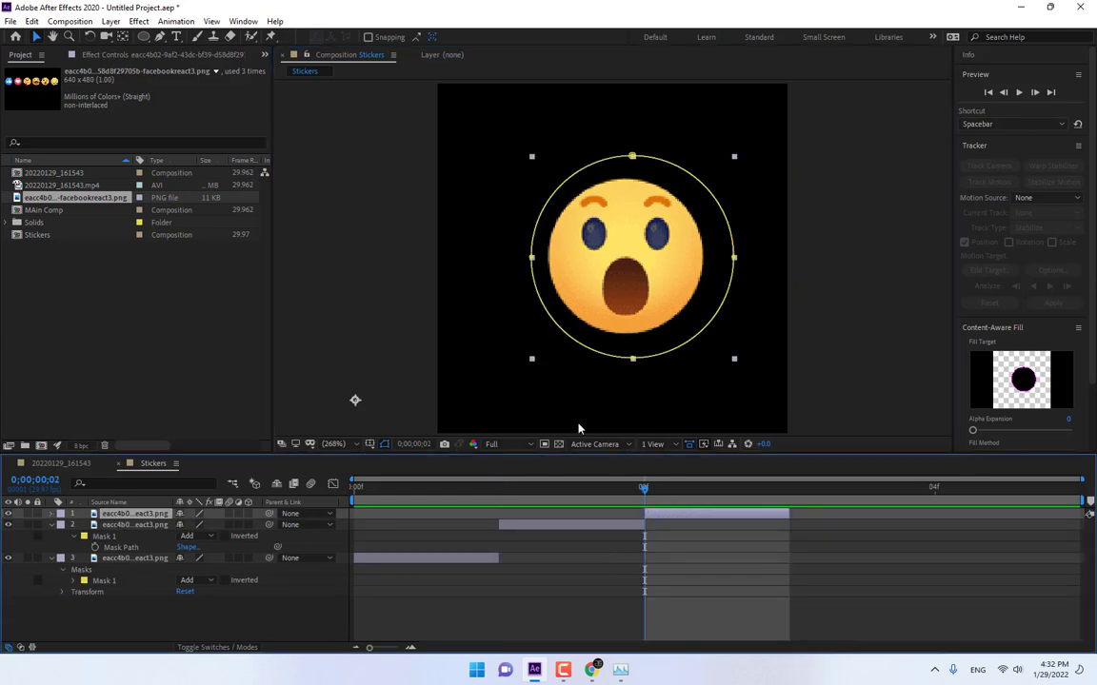
# Shift the new copy's mask path onto the laughing emoji and move that layer so the emoji sits mid-frame
pyautogui.press('m')
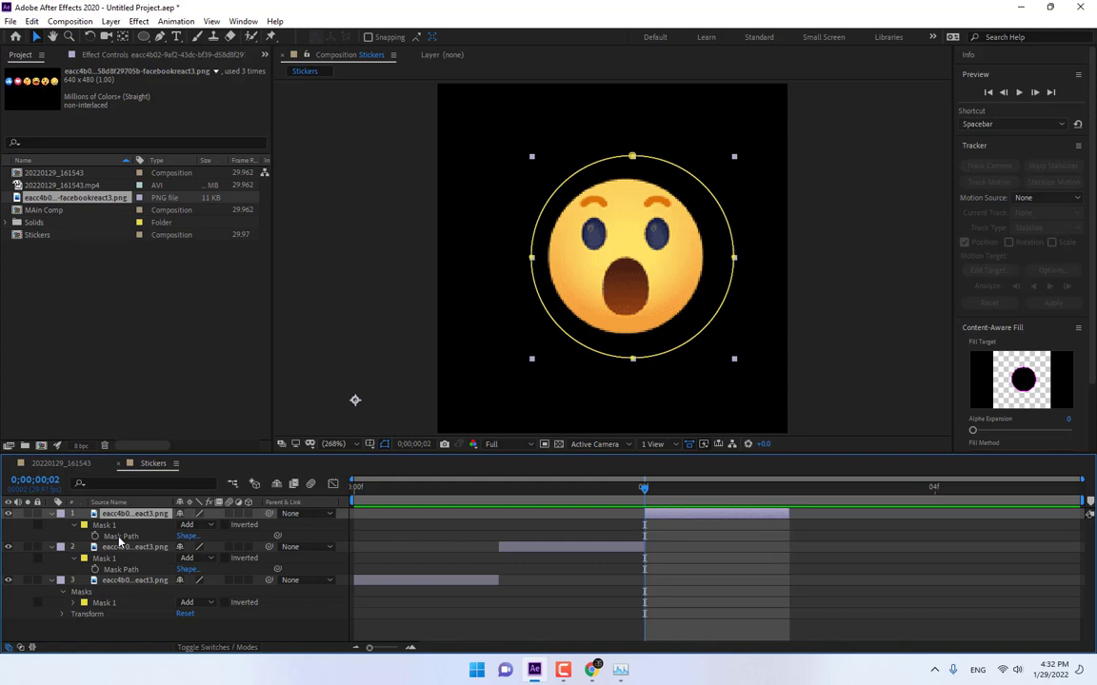
pyautogui.click(120, 538)
pyautogui.moveTo(636, 361); pyautogui.dragTo(441, 360)
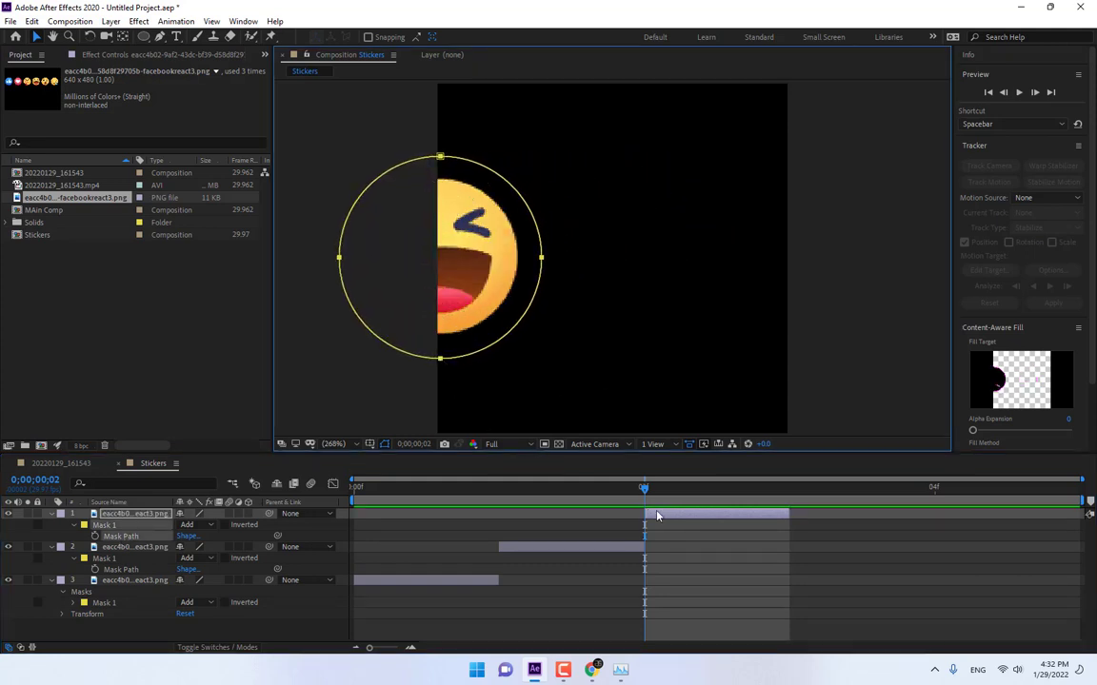
pyautogui.click(656, 515)
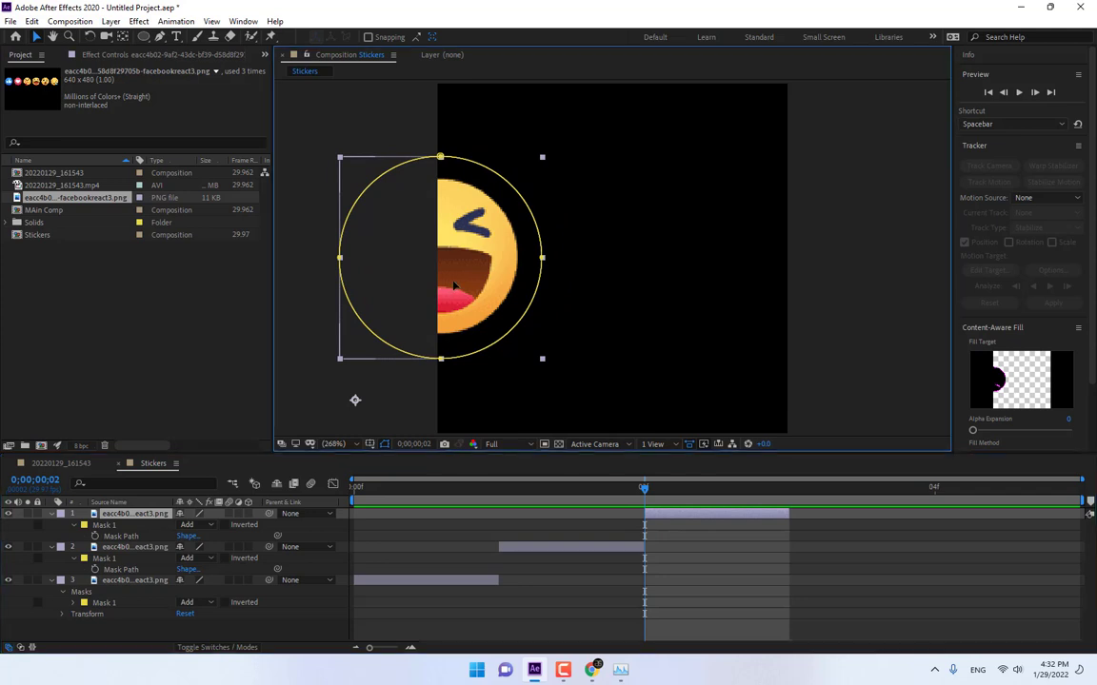
pyautogui.moveTo(466, 278); pyautogui.dragTo(637, 286)
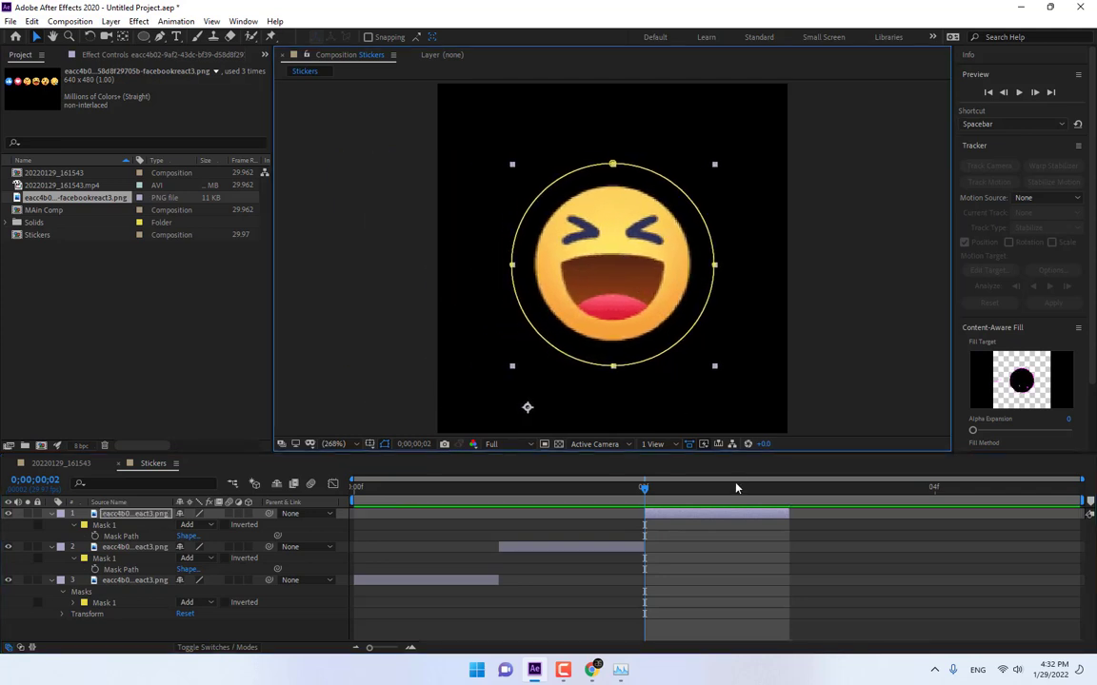
# Duplicate the laughing emoji layer to start at 0;00;00;03 and shift the copy's mask and image so the heart reaction comes into the frame
pyautogui.hotkey('ctrl', 'd')
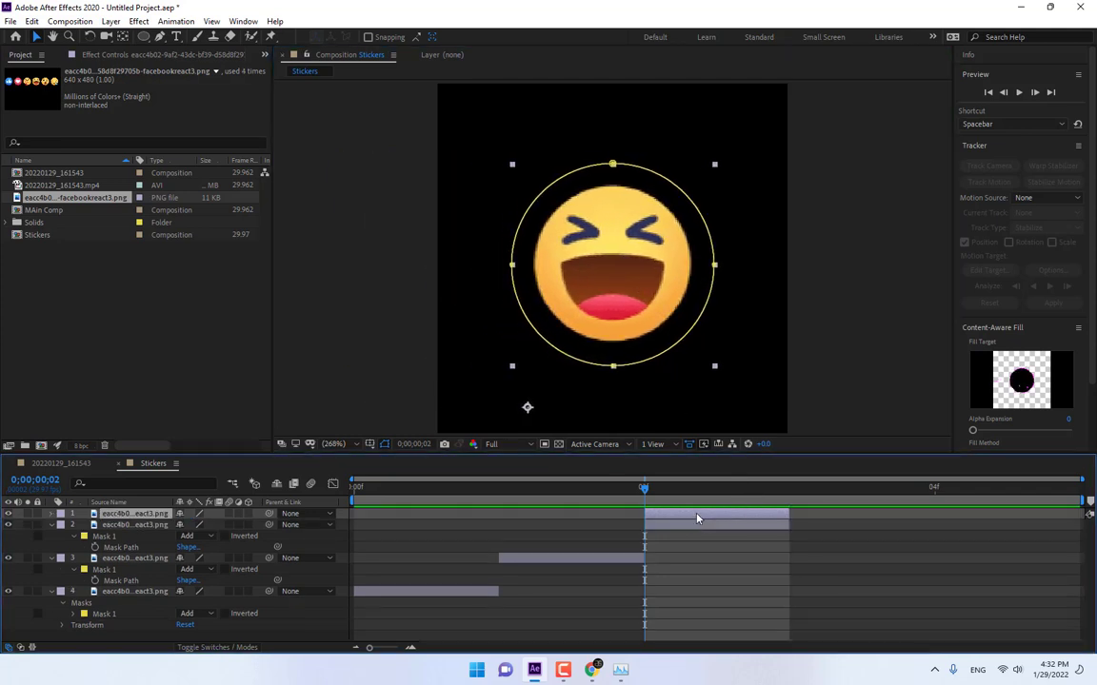
pyautogui.moveTo(697, 519); pyautogui.dragTo(787, 519)
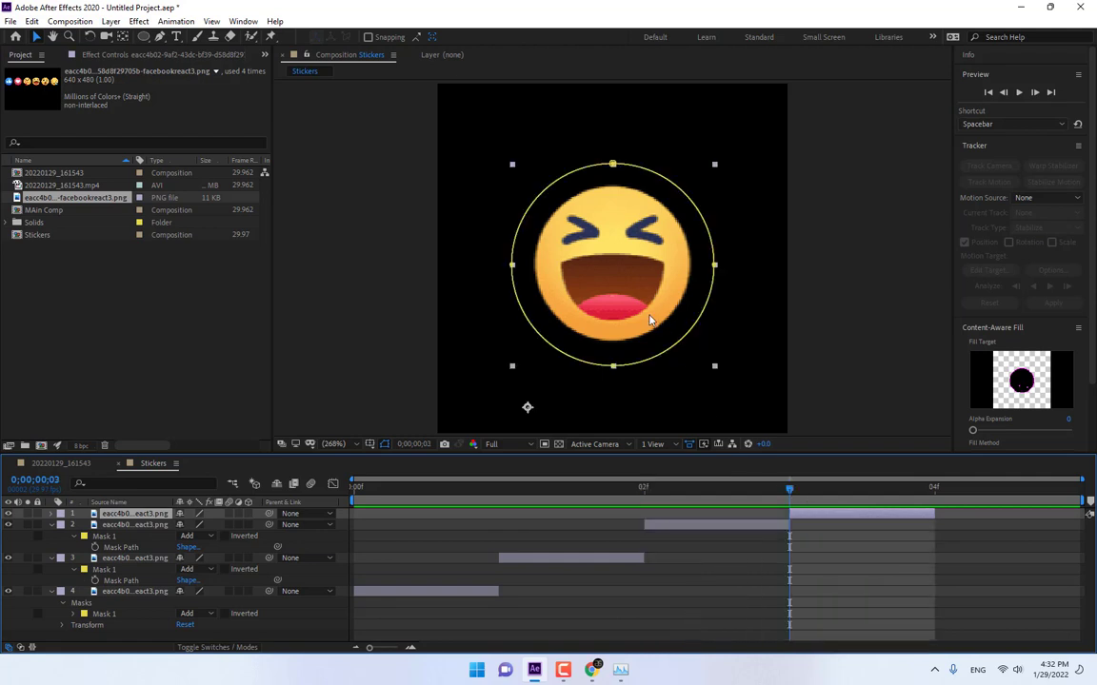
pyautogui.press('m')
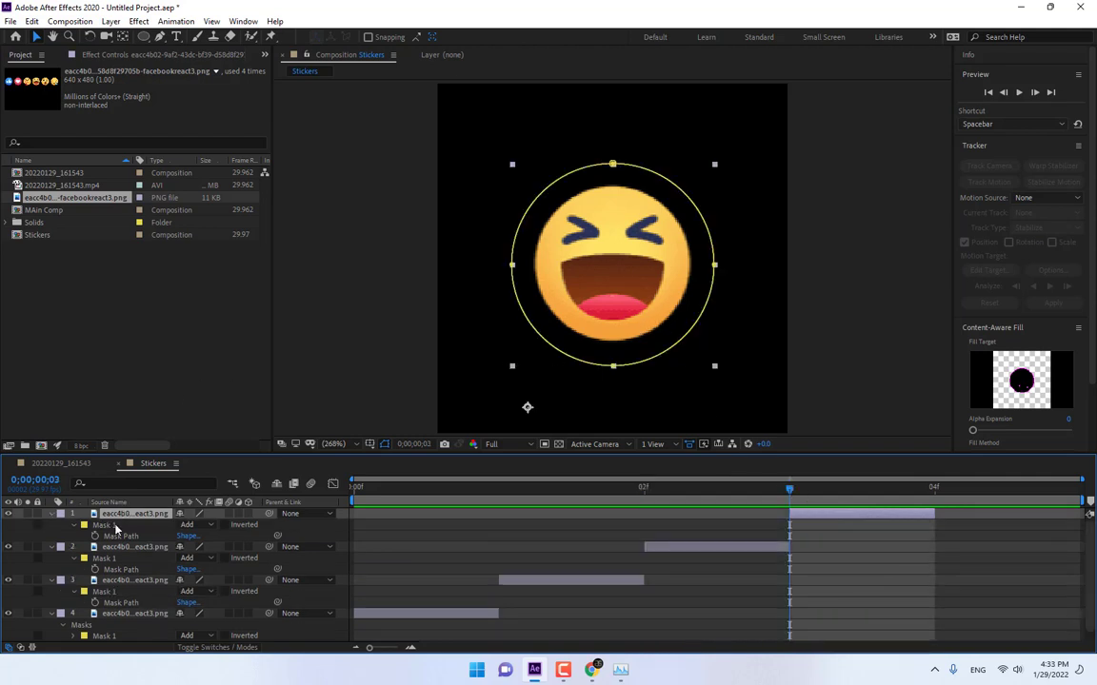
pyautogui.click(127, 541)
pyautogui.moveTo(610, 368); pyautogui.dragTo(296, 376)
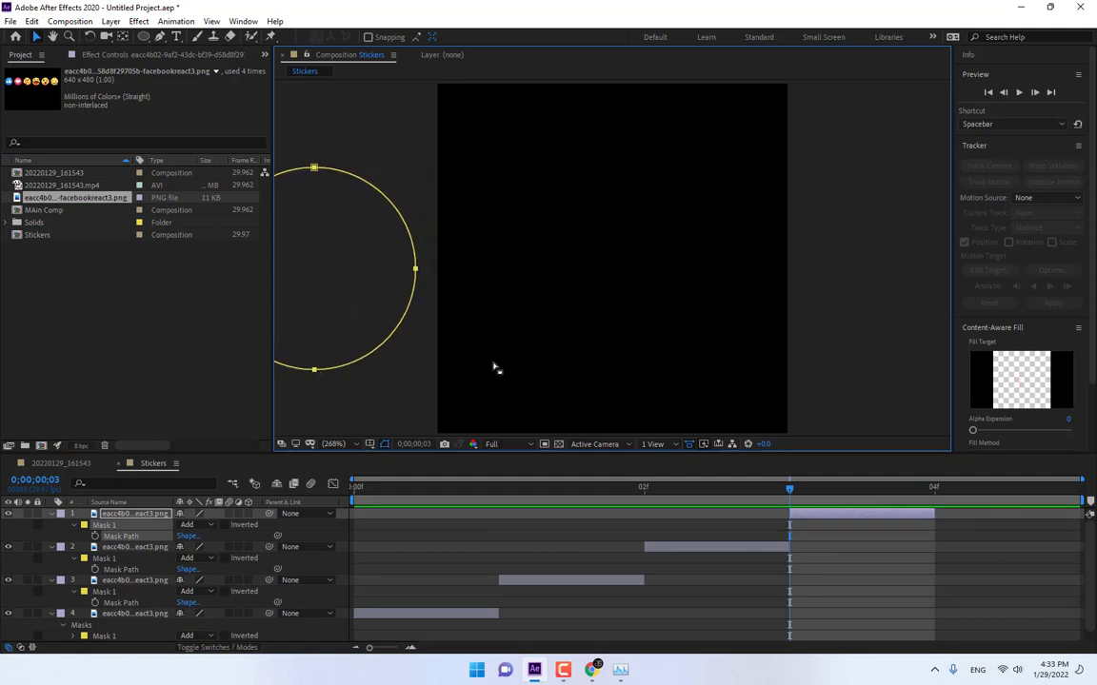
pyautogui.moveTo(358, 295); pyautogui.dragTo(648, 293)
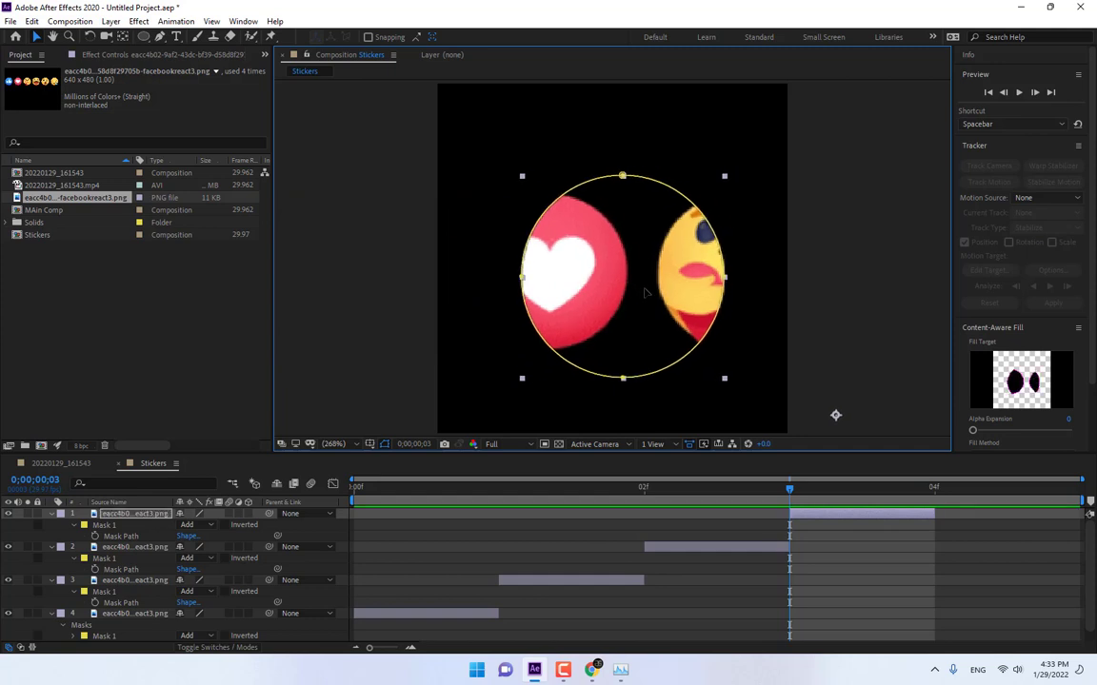
# Realign the copy's mask path so it encircles only the heart reaction
pyautogui.press('m')
pyautogui.press('m')
pyautogui.press('m')
pyautogui.click(129, 538)
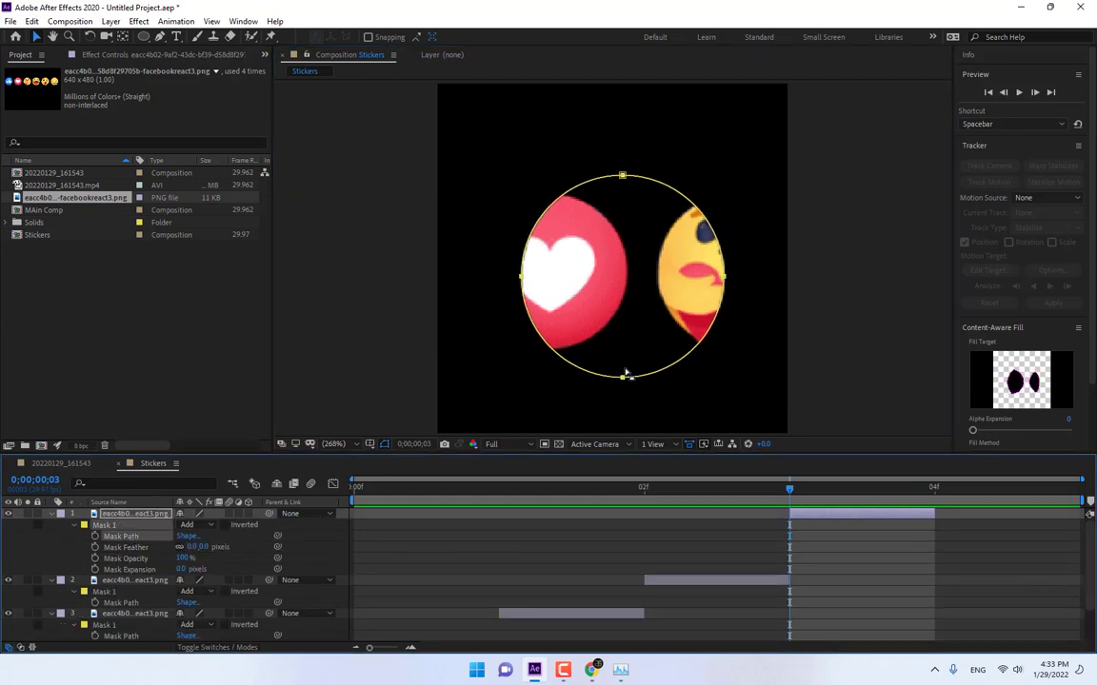
pyautogui.moveTo(620, 382); pyautogui.dragTo(545, 377)
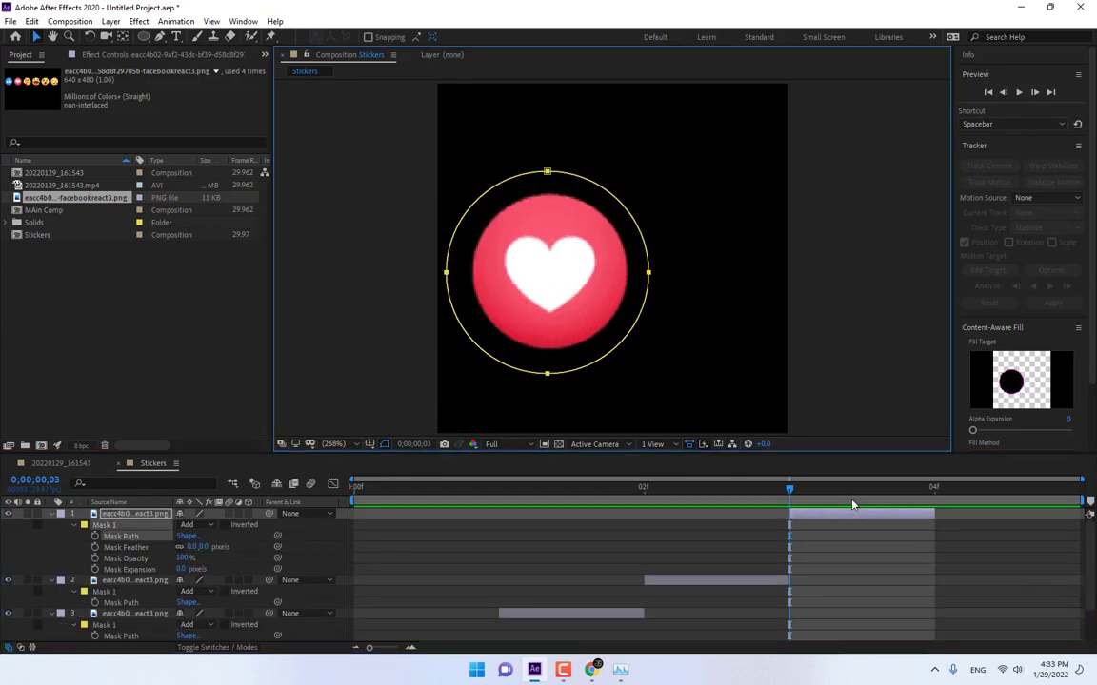
# Duplicate the heart reaction layer, shift the copy to start at frame 4 and reveal its mask path
pyautogui.hotkey('ctrl', 'd')
pyautogui.moveTo(849, 519); pyautogui.dragTo(964, 523)
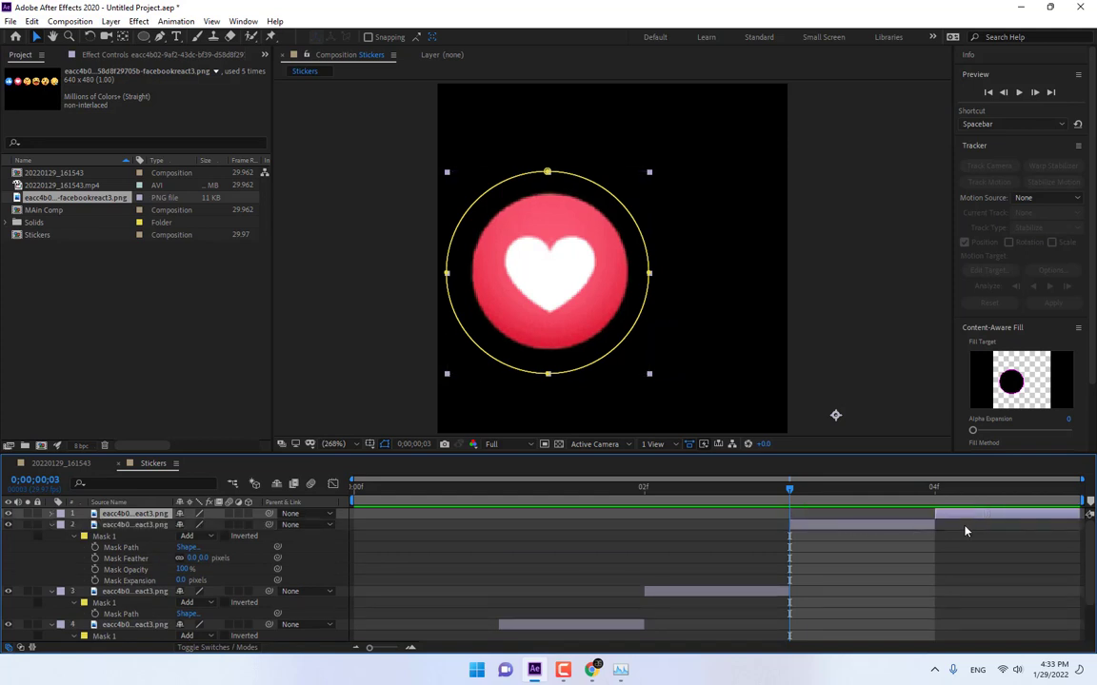
pyautogui.click(525, 290)
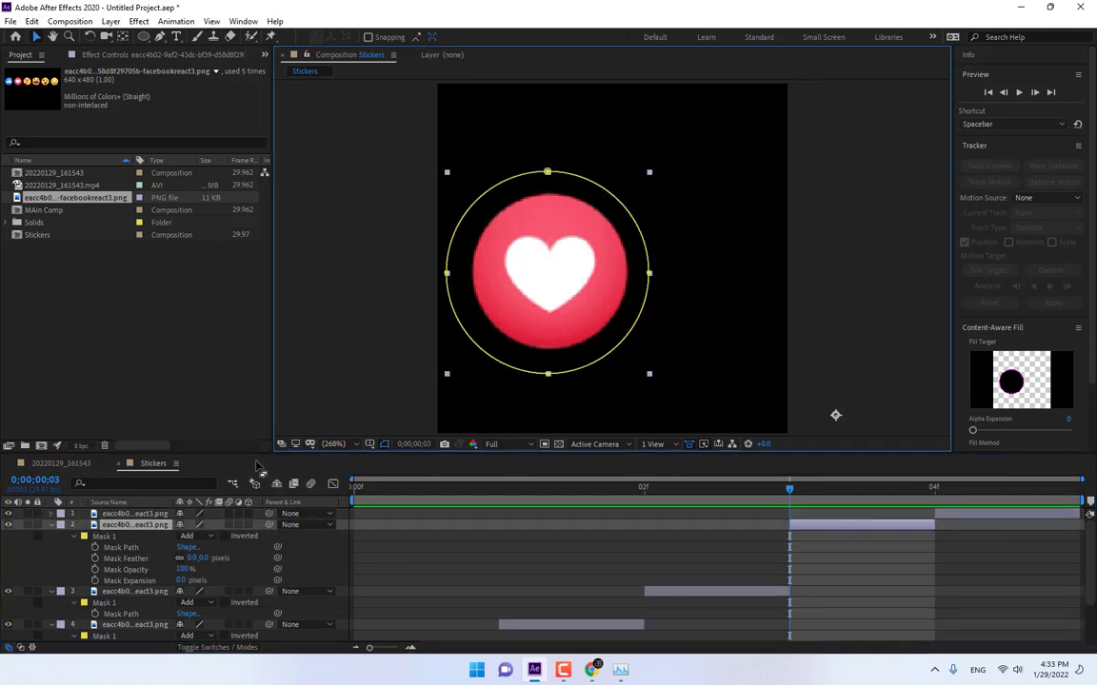
pyautogui.click(119, 514)
pyautogui.hotkey('ctrl', 'v')
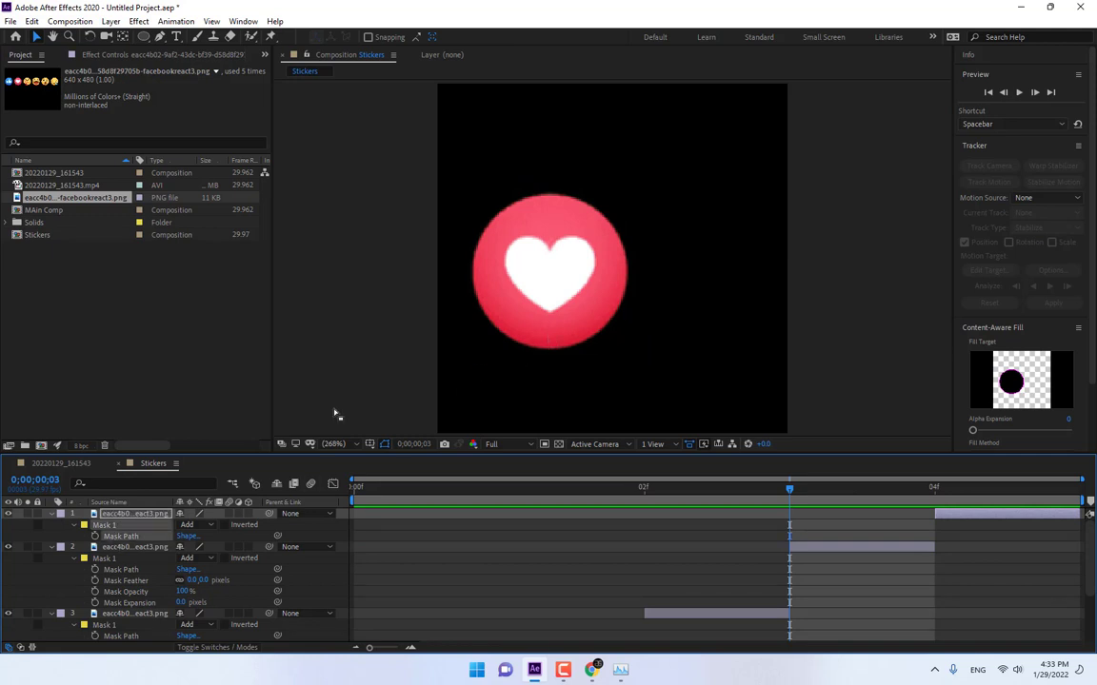
# On the layer starting at 0;00;00;03, shift the mask path onto the thumbs-up reaction and move the layer to the middle of the frame
pyautogui.click(117, 569)
pyautogui.moveTo(551, 375); pyautogui.dragTo(370, 379)
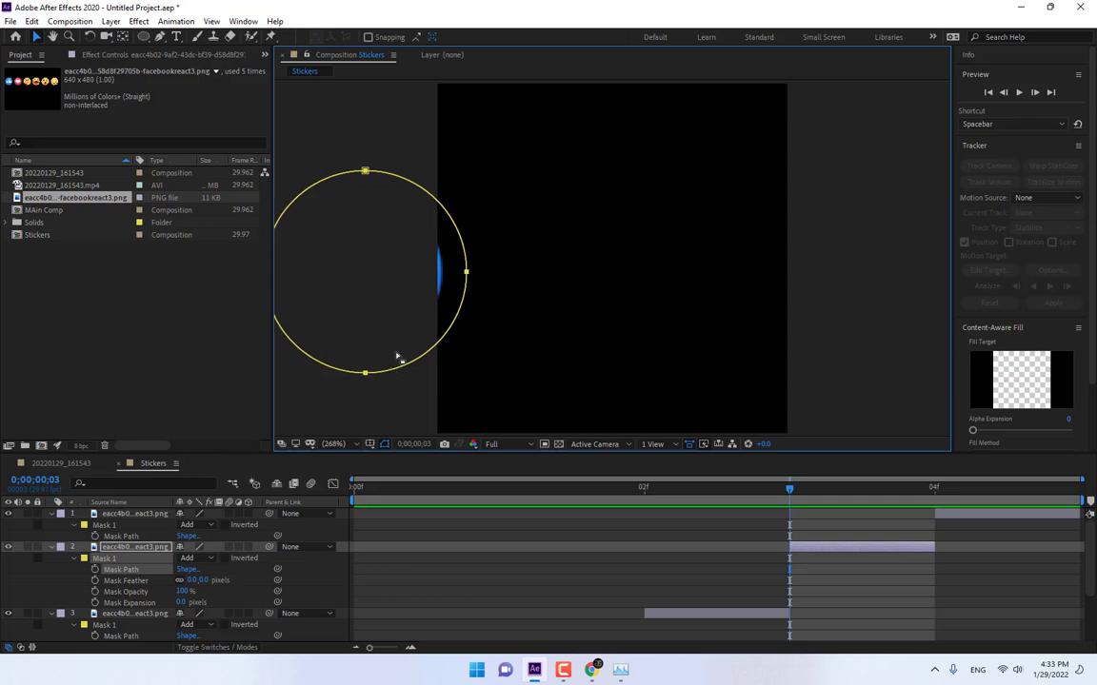
pyautogui.click(415, 292)
pyautogui.moveTo(411, 279); pyautogui.dragTo(667, 291)
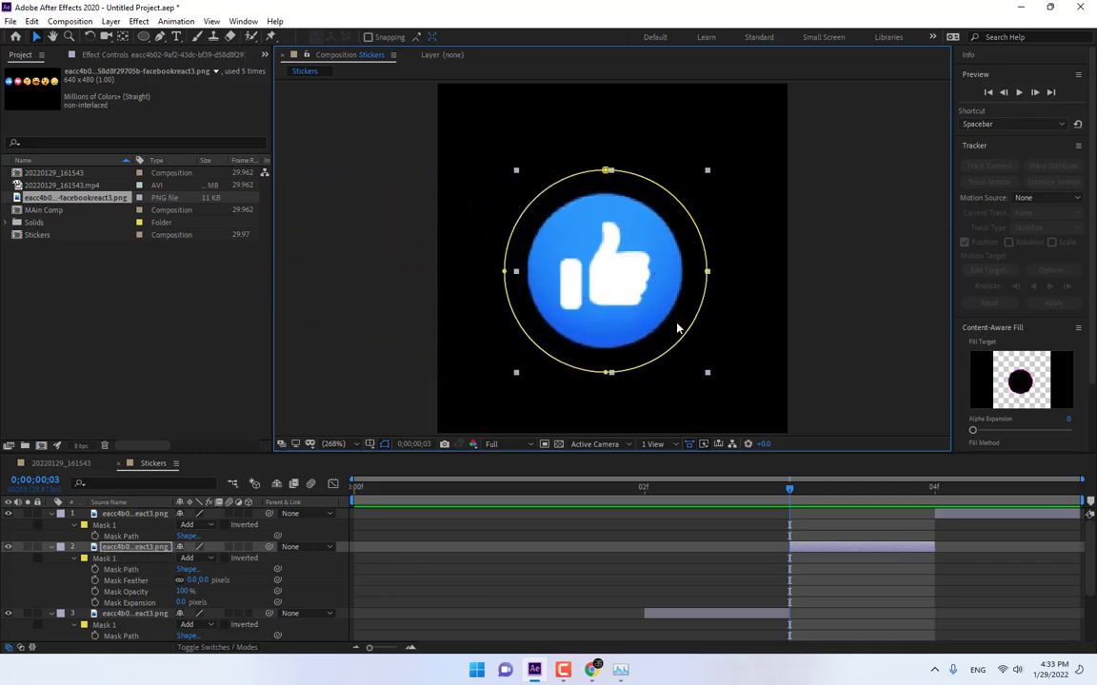
# Add the Stickers composition as the lowest layer of the 20220129_161543 composition, beneath MAin Comp
pyautogui.click(48, 463)
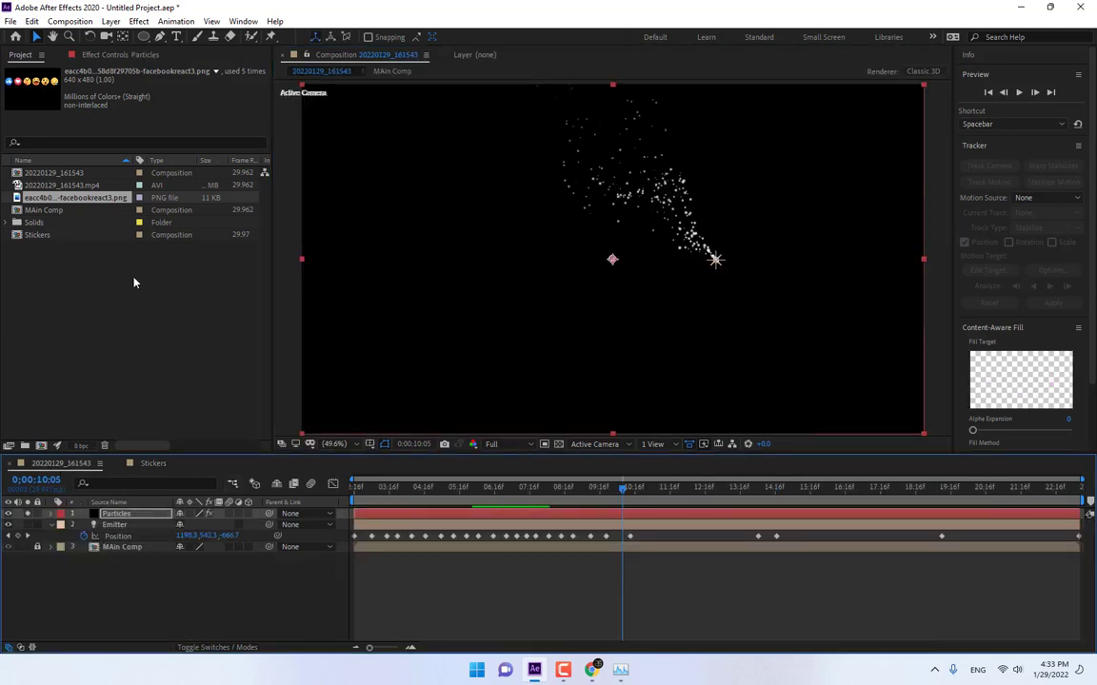
pyautogui.moveTo(40, 235); pyautogui.dragTo(110, 588)
pyautogui.press('F4')
pyautogui.press('F4')
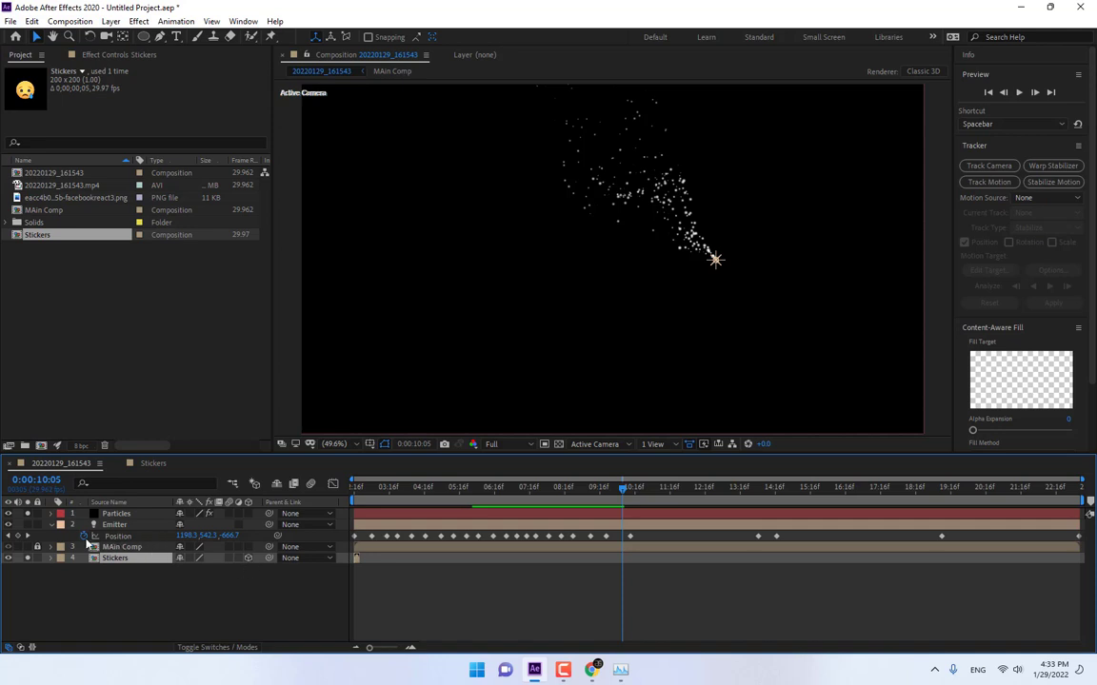
# Set the Particular effect's Particle Type to Sprite on the Particles layer
pyautogui.click(122, 515)
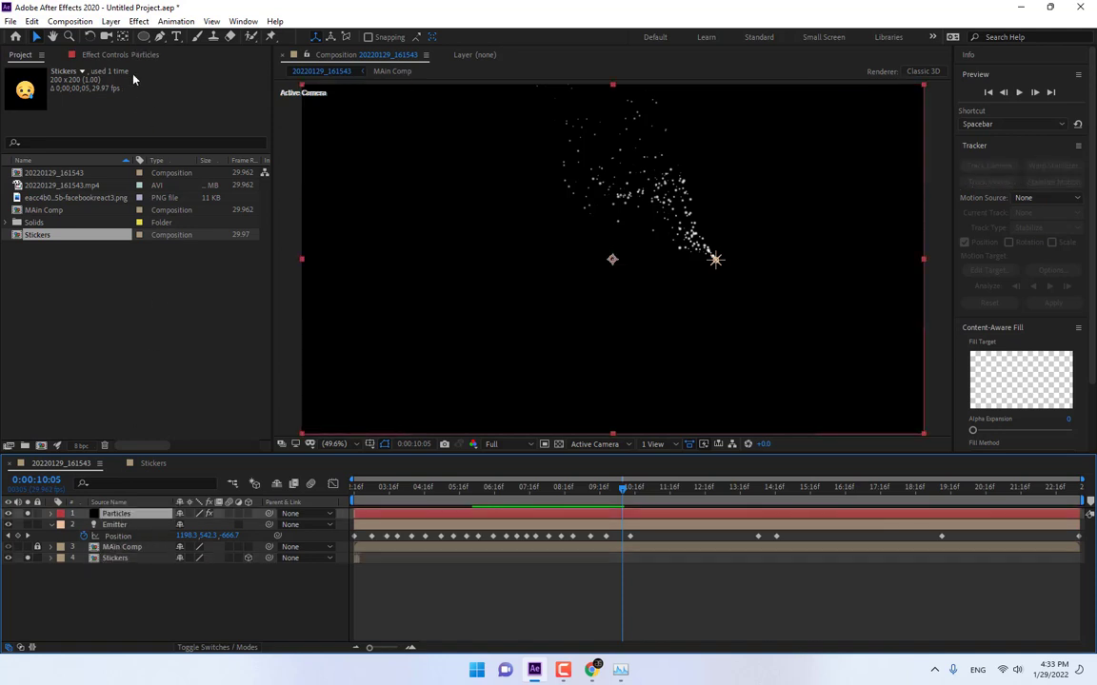
pyautogui.click(106, 55)
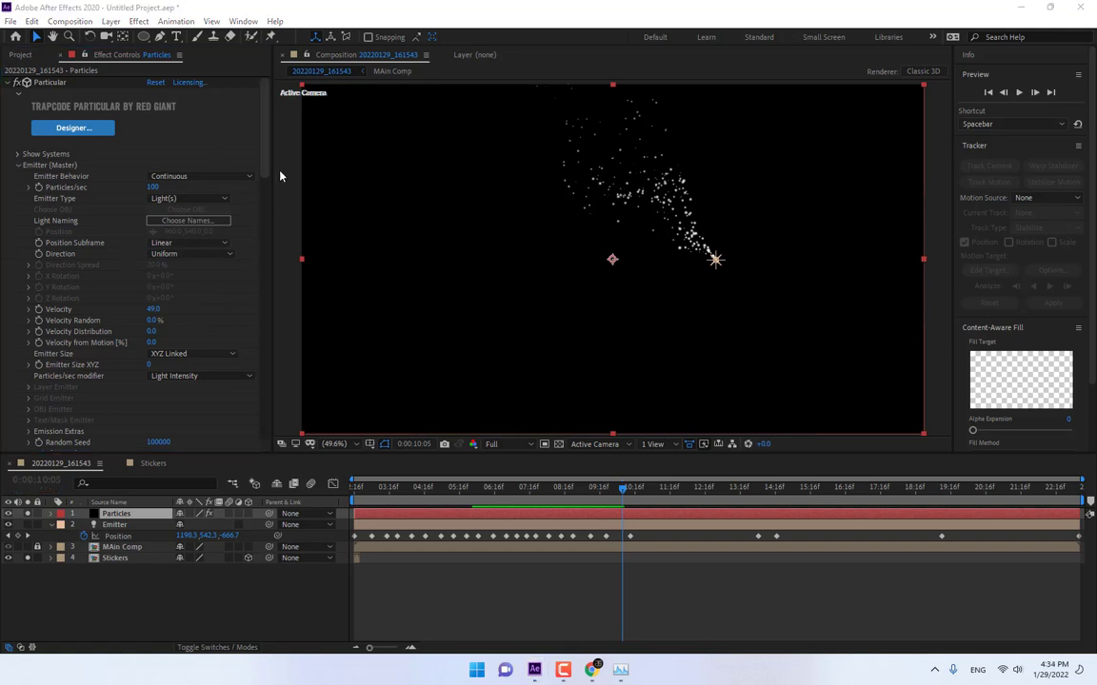
pyautogui.moveTo(265, 134); pyautogui.dragTo(262, 208)
pyautogui.click(166, 220)
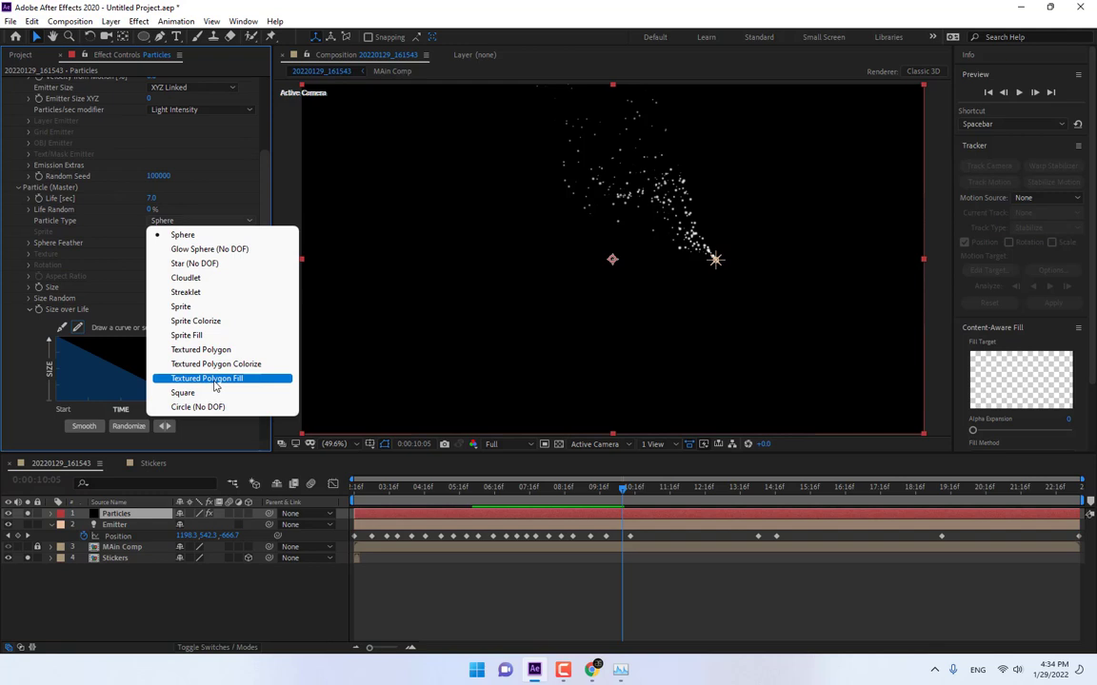
pyautogui.click(208, 308)
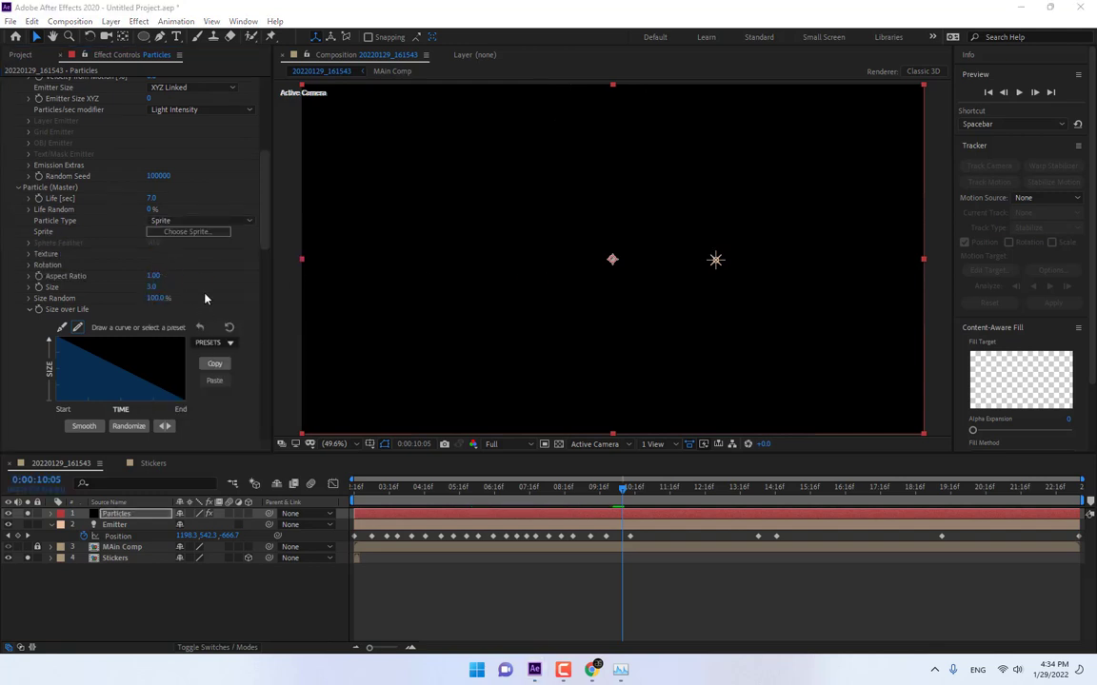
# Use the Stickers layer as the particle texture, with Time Sampling set to Random - Still Frame
pyautogui.click(29, 254)
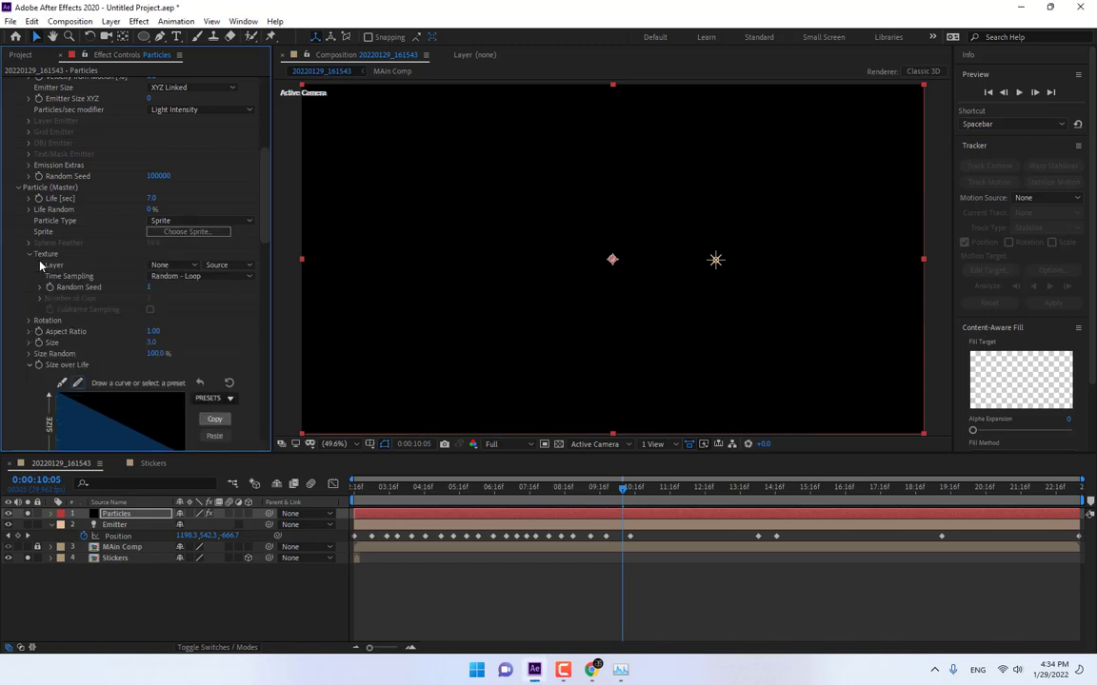
pyautogui.click(179, 268)
pyautogui.click(186, 325)
pyautogui.click(177, 276)
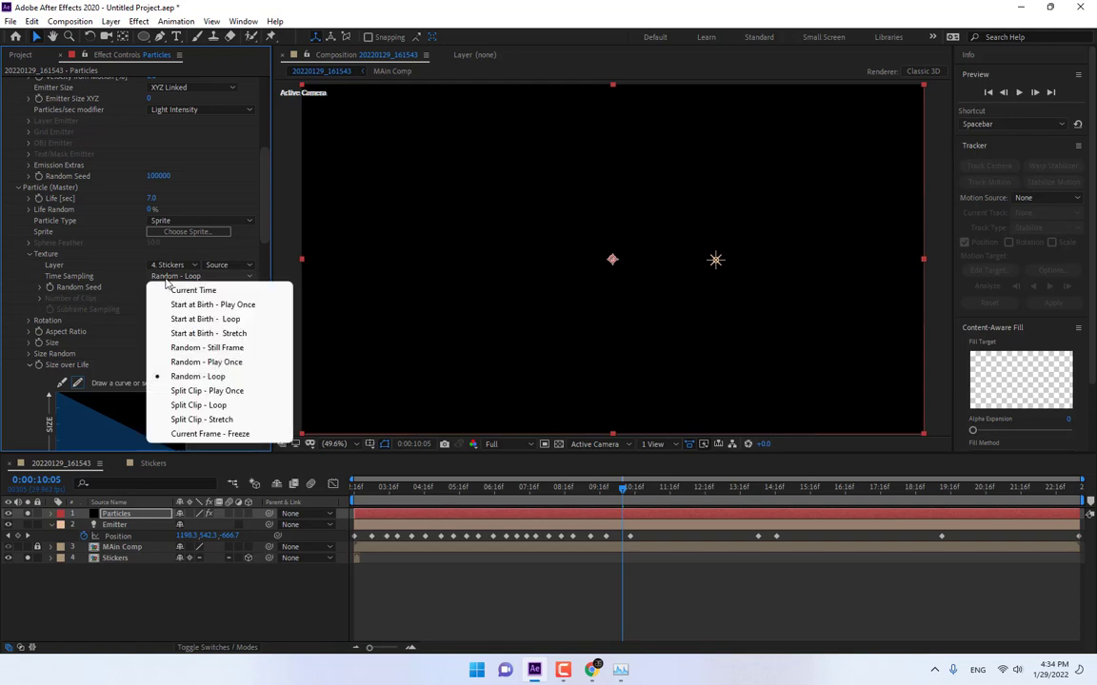
pyautogui.click(198, 348)
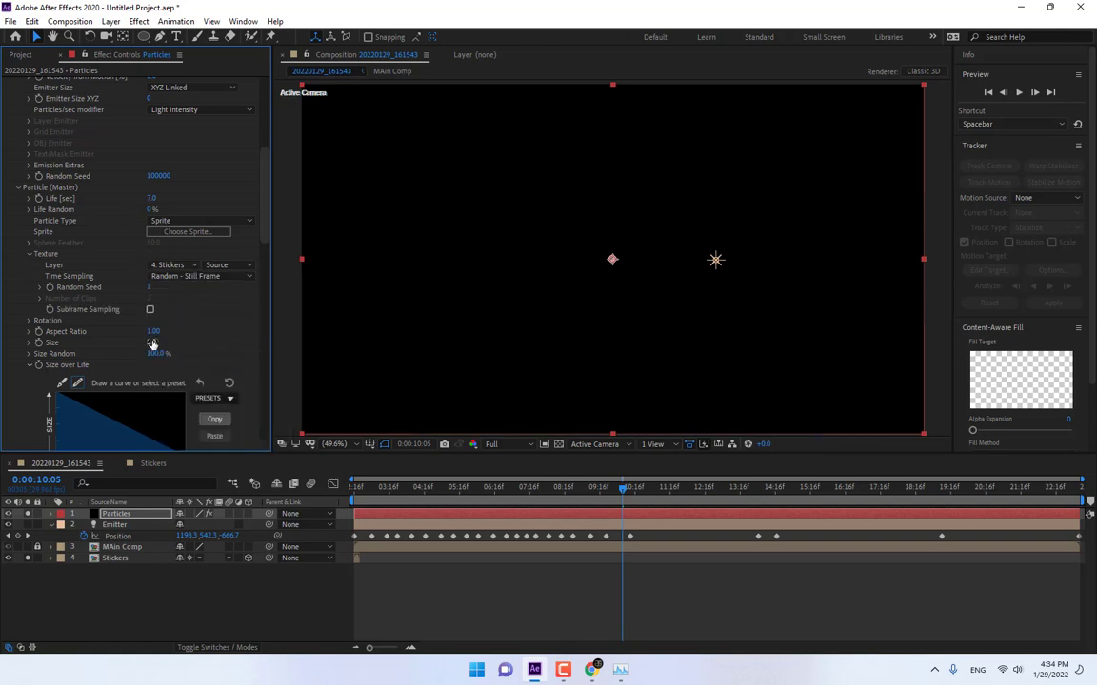
# Set the particle Size to 113 and reduce the emitter's Particles/sec to 30
pyautogui.moveTo(164, 342); pyautogui.dragTo(279, 355)
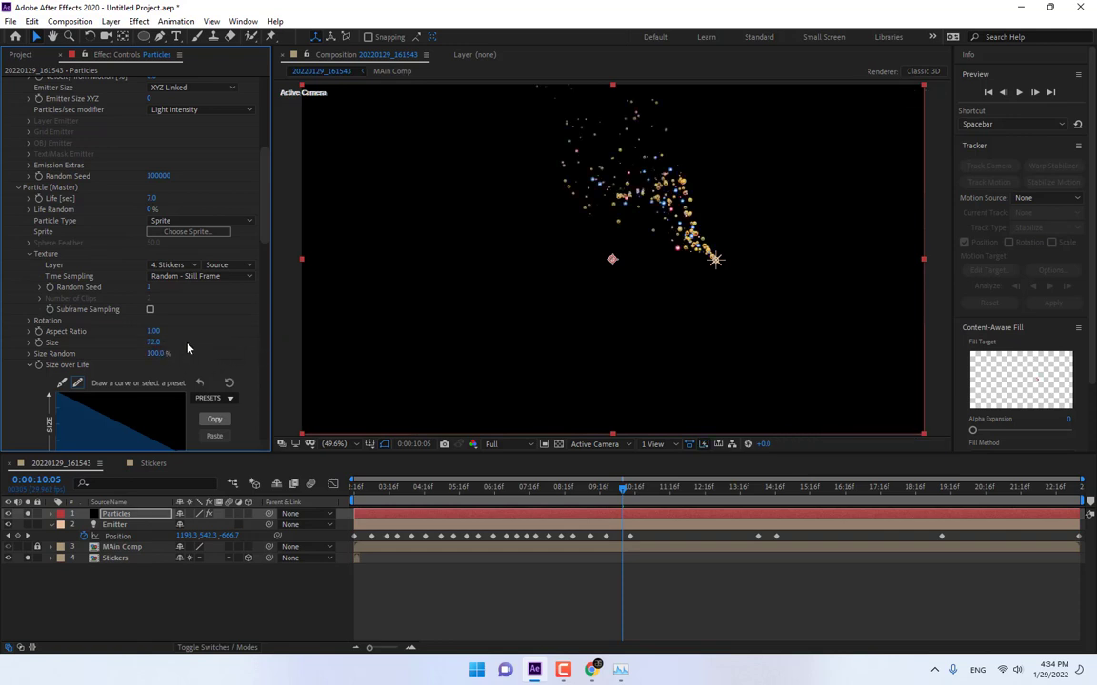
pyautogui.moveTo(151, 348); pyautogui.dragTo(252, 283)
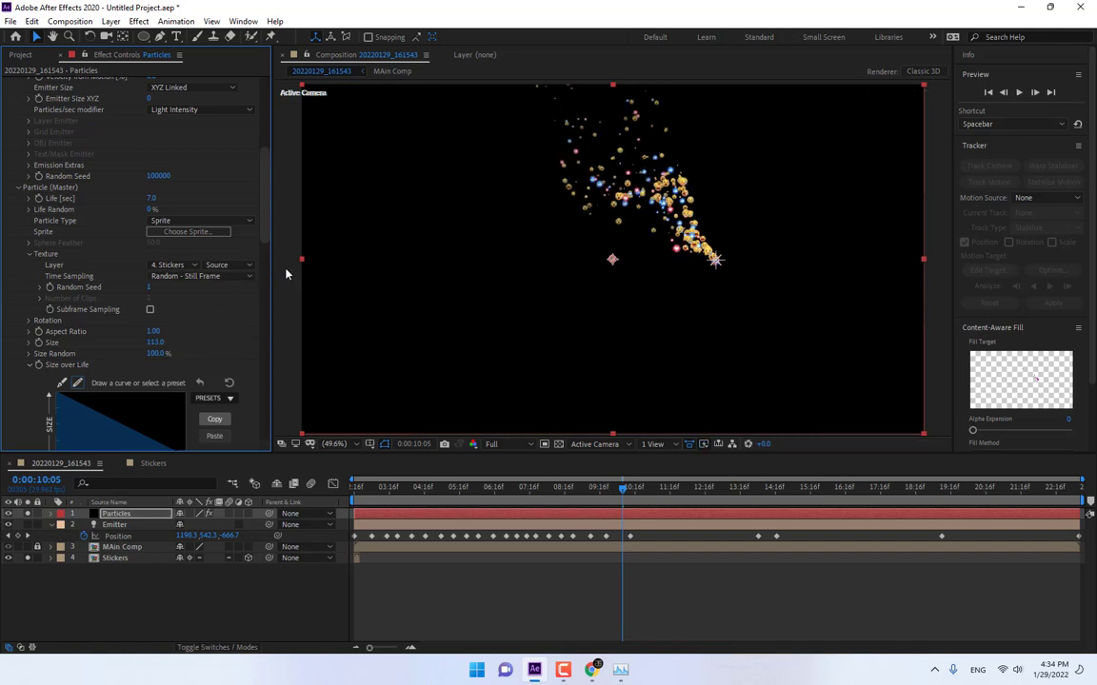
pyautogui.moveTo(264, 230); pyautogui.dragTo(233, 104)
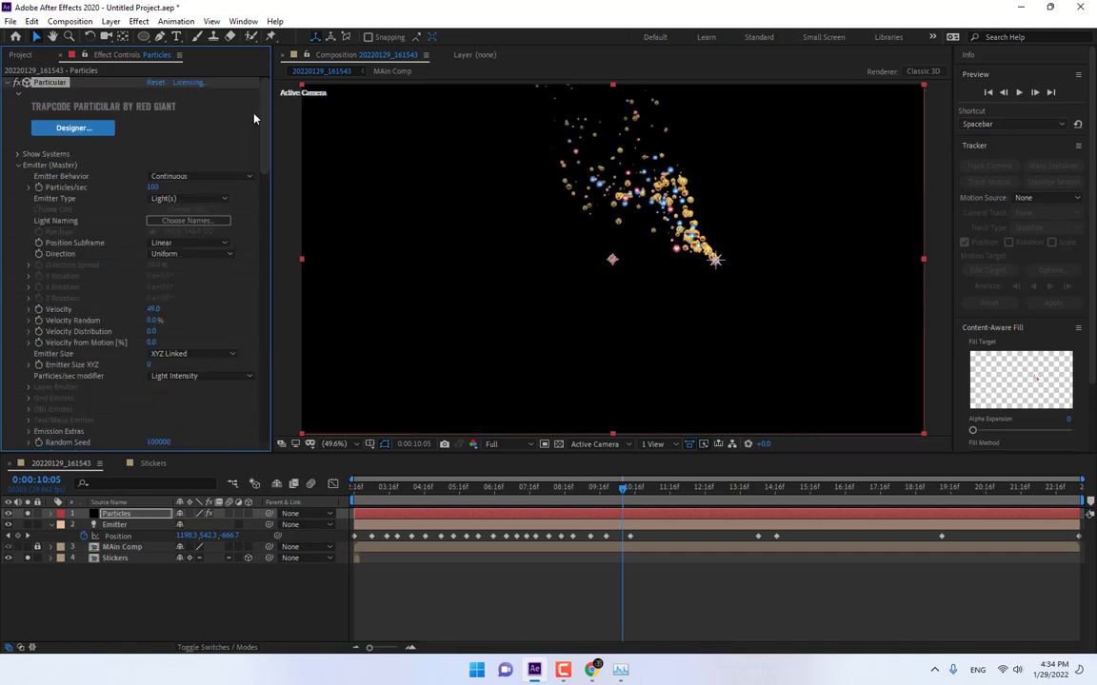
pyautogui.click(155, 187)
pyautogui.write('30')
pyautogui.press('Return')
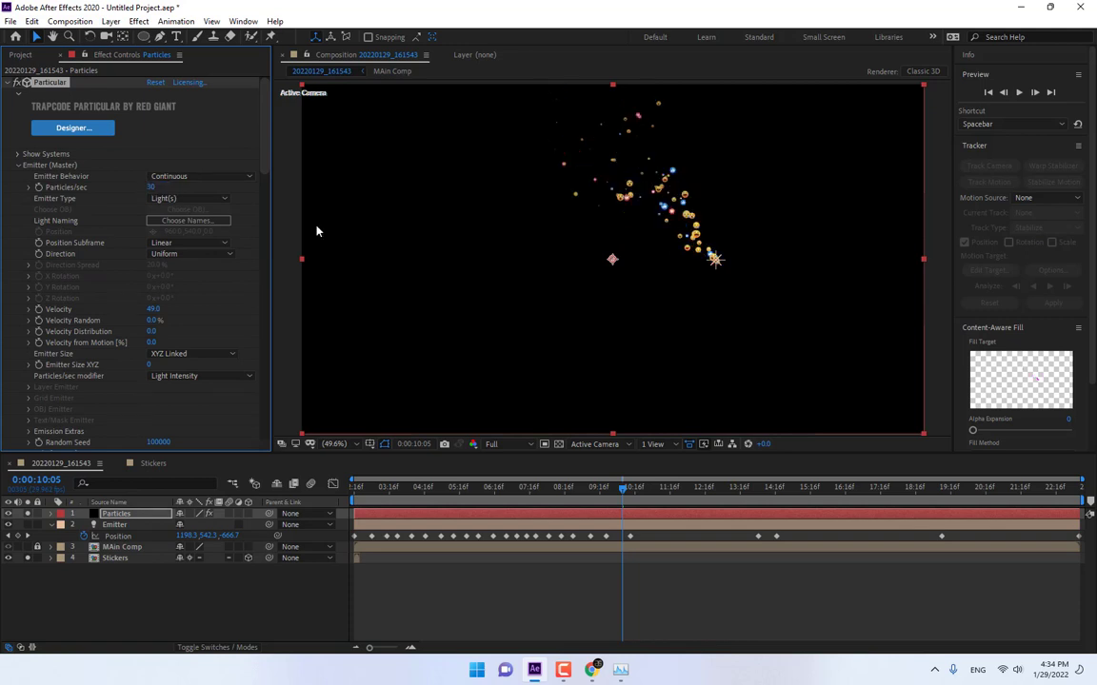
# Increase the particle Size to 165
pyautogui.moveTo(266, 131); pyautogui.dragTo(267, 251)
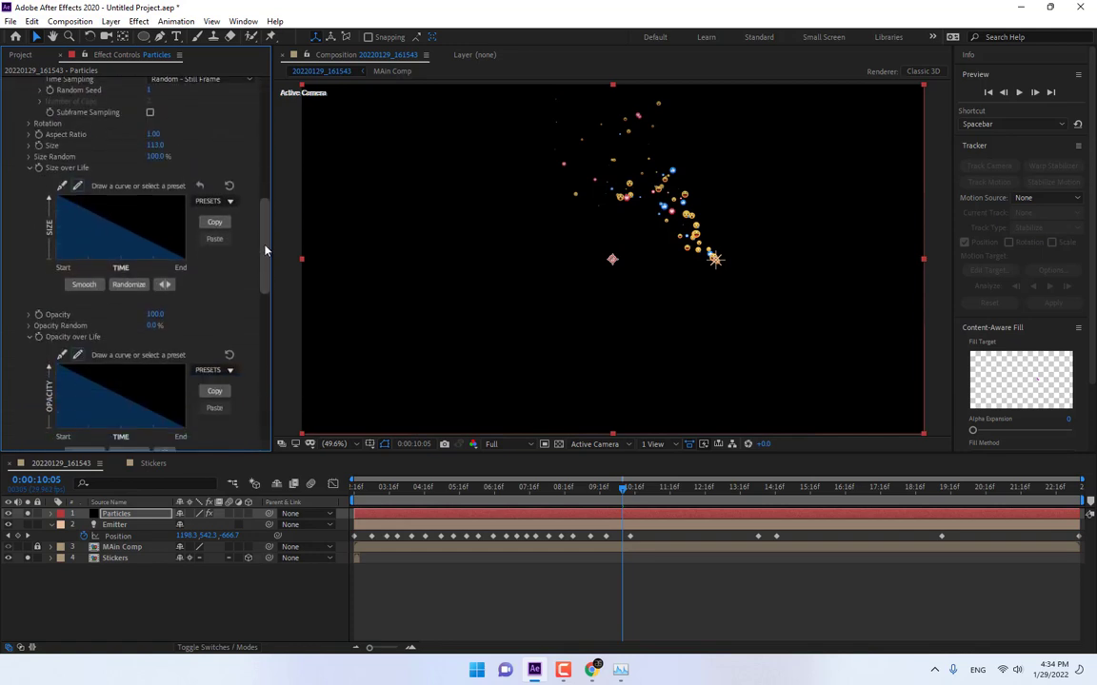
pyautogui.moveTo(154, 144)
pyautogui.mouseDown()
pyautogui.moveTo(177, 143)
pyautogui.moveTo(143, 136)
pyautogui.moveTo(169, 150)
pyautogui.mouseUp()
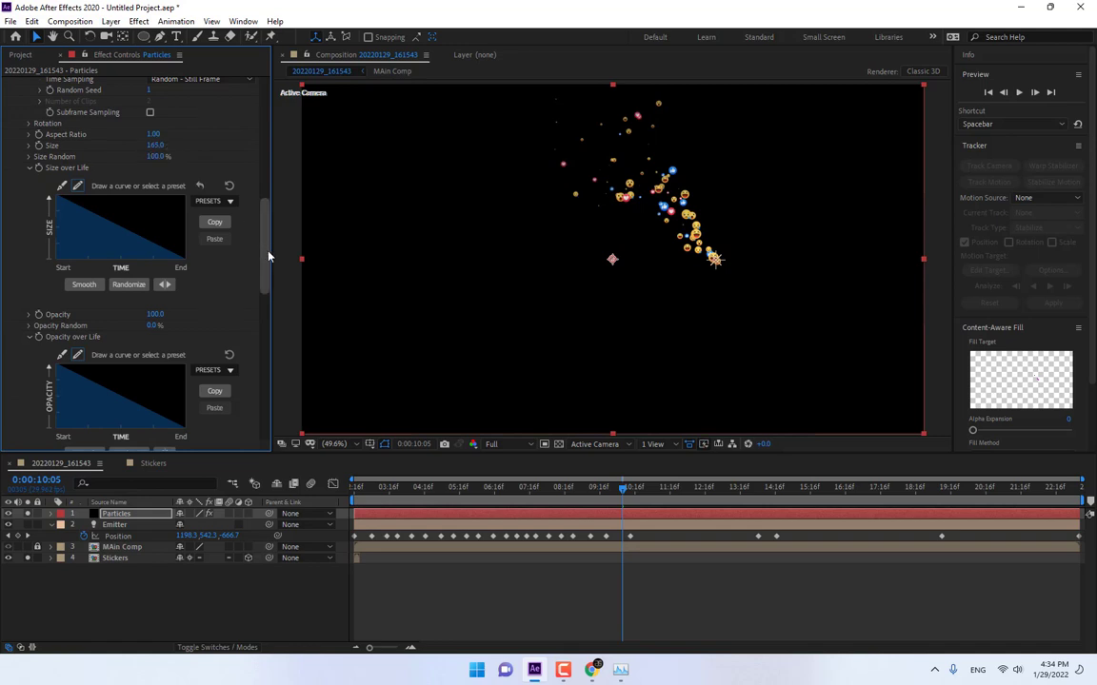
# Raise the Particular emitter's Particles/sec to 50, checking the trail at 0:00:05:29
pyautogui.click(474, 486)
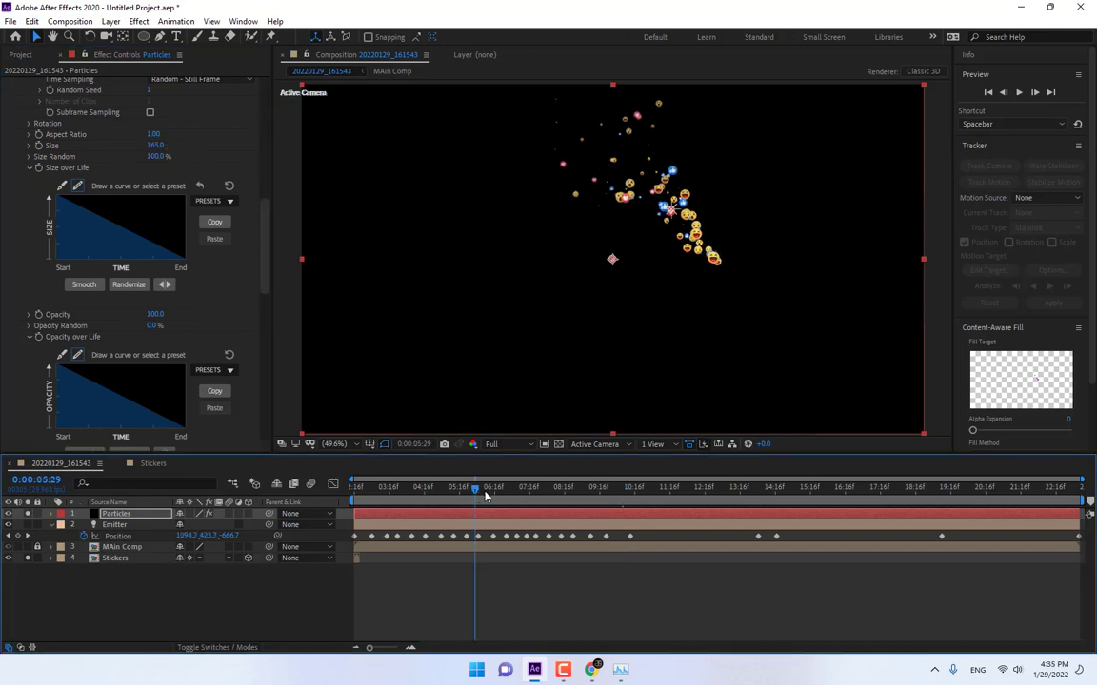
pyautogui.moveTo(266, 230); pyautogui.dragTo(267, 106)
pyautogui.click(152, 188)
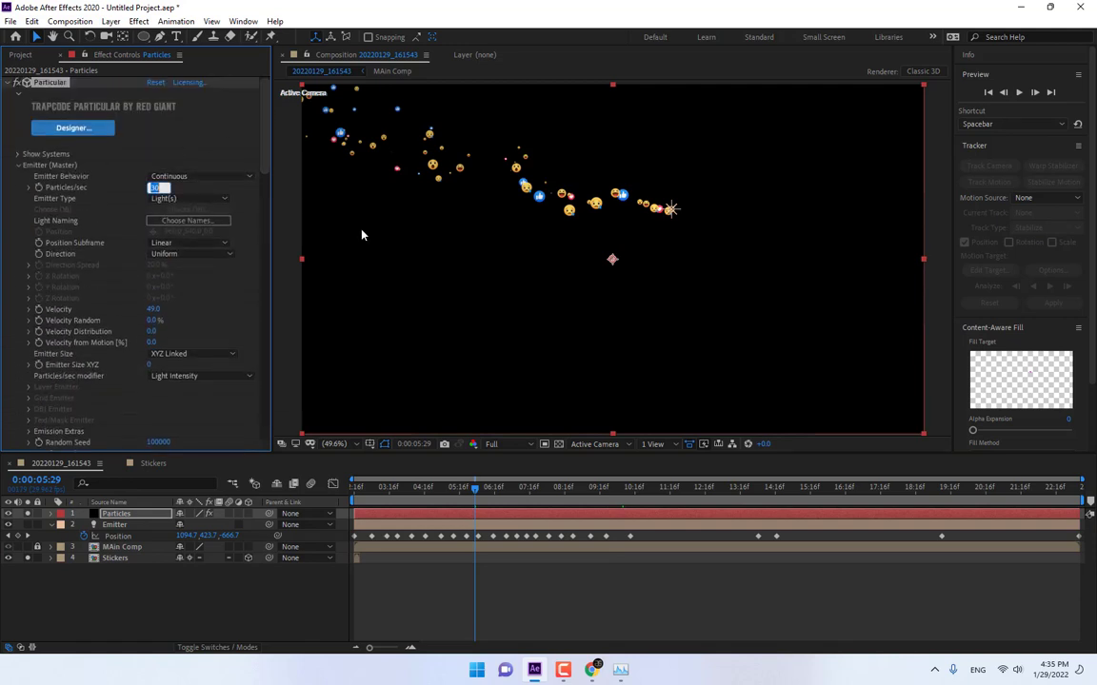
pyautogui.write('50')
pyautogui.press('Return')
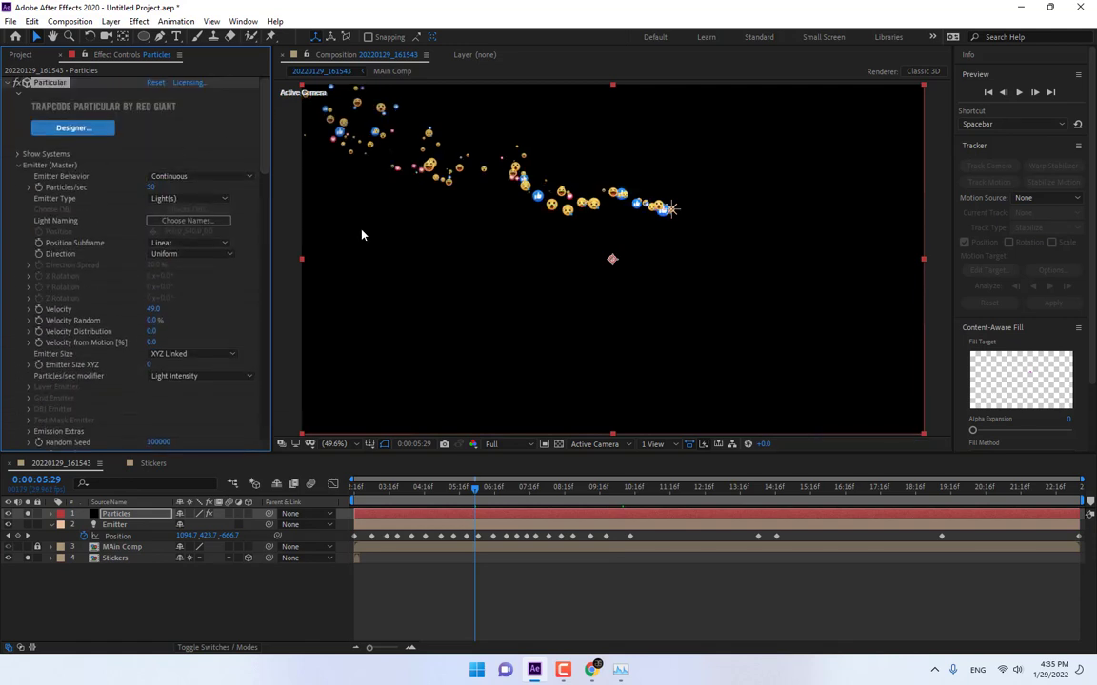
# Turn on Orient to Motion in the particle Rotation settings, with Rotate Z at 3° and Random Rotation at 3
pyautogui.moveTo(265, 172); pyautogui.dragTo(281, 376)
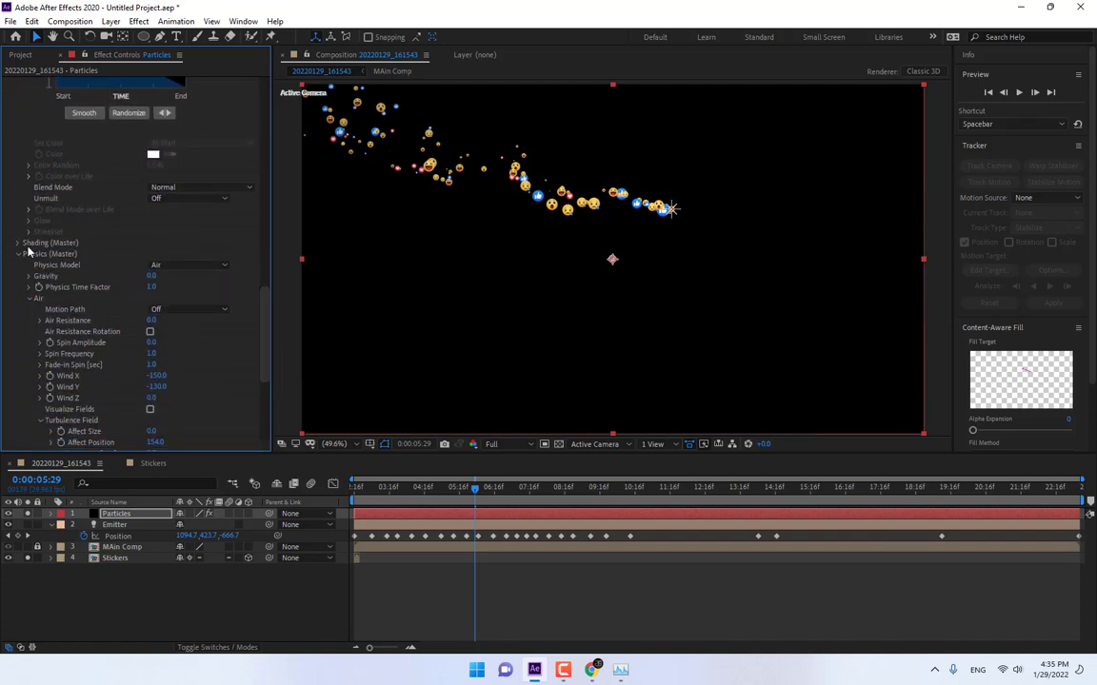
pyautogui.scroll(3, 110, 282)
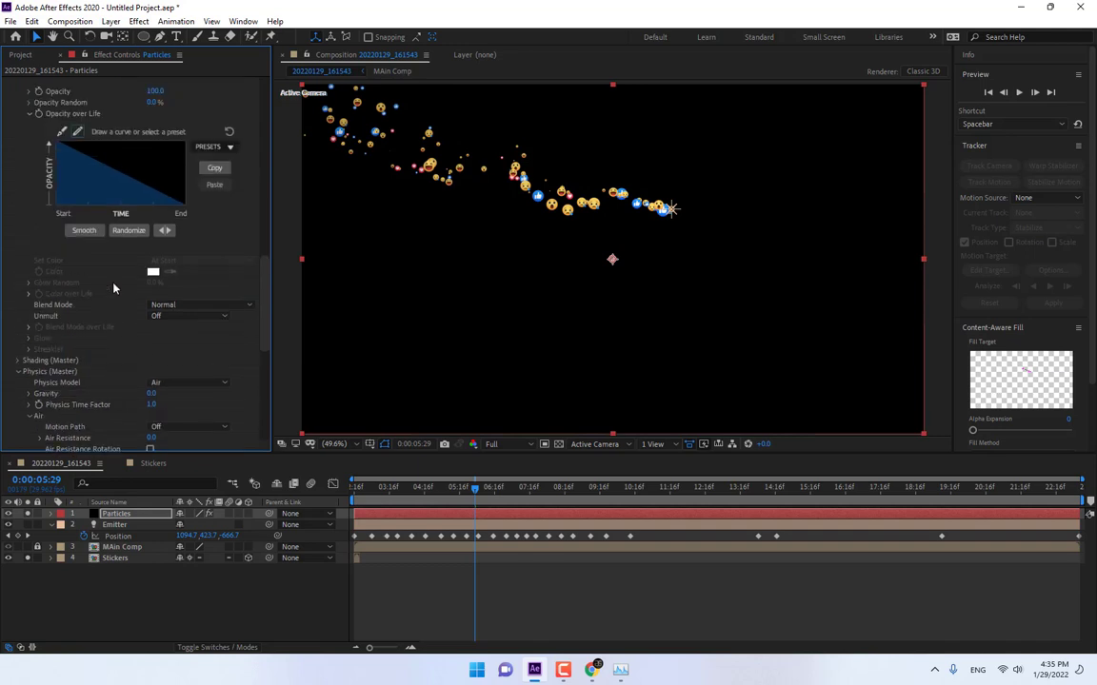
pyautogui.scroll(2, 107, 304)
pyautogui.scroll(3, 101, 362)
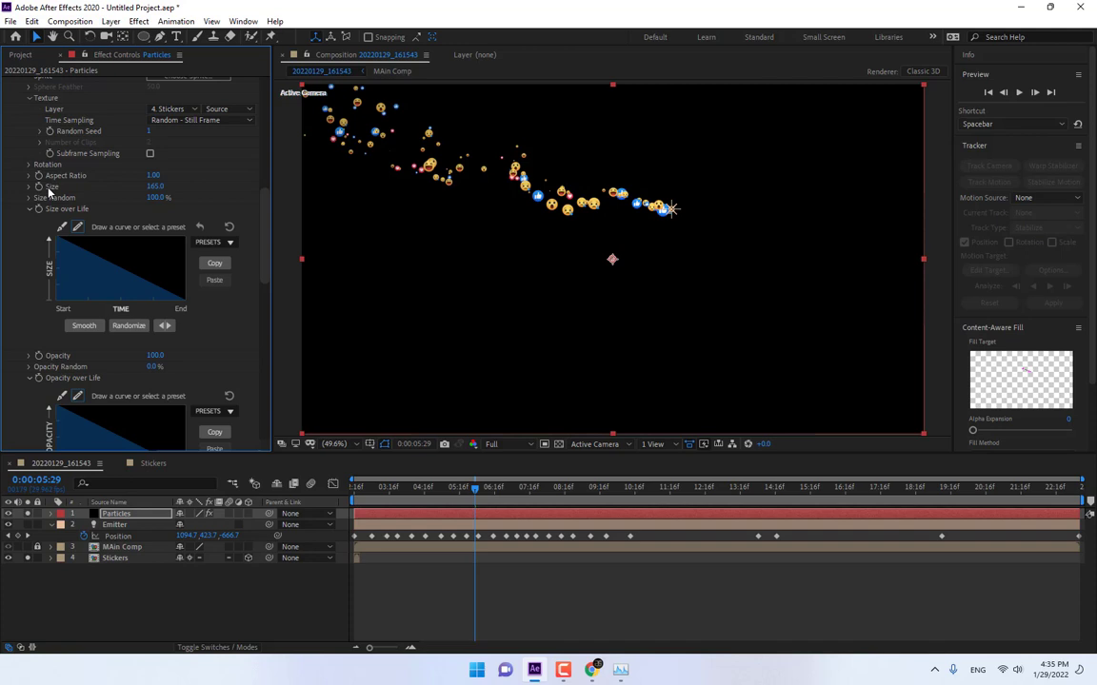
pyautogui.click(29, 165)
pyautogui.click(181, 176)
pyautogui.click(183, 202)
pyautogui.click(168, 208)
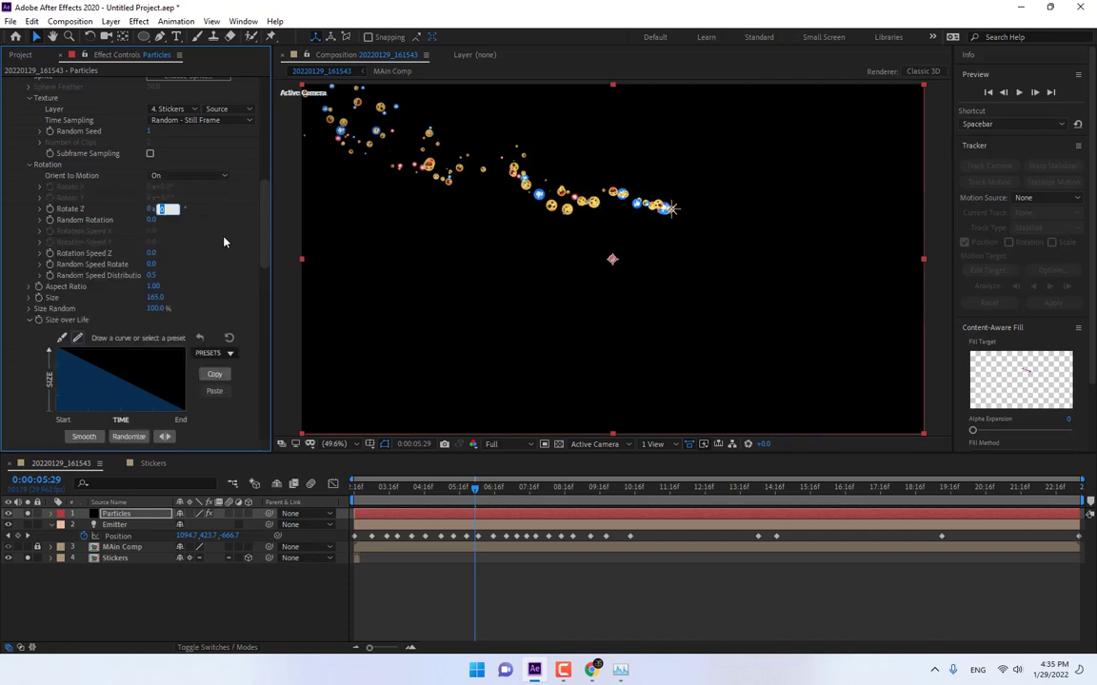
pyautogui.write('3')
pyautogui.press('Tab')
pyautogui.write('3')
pyautogui.press('Return')
# Turn on Motion Blur in Particular's Rendering settings and raise the Shutter Angle to 447
pyautogui.moveTo(497, 496); pyautogui.dragTo(545, 492)
pyautogui.moveTo(267, 251); pyautogui.dragTo(263, 428)
pyautogui.click(16, 447)
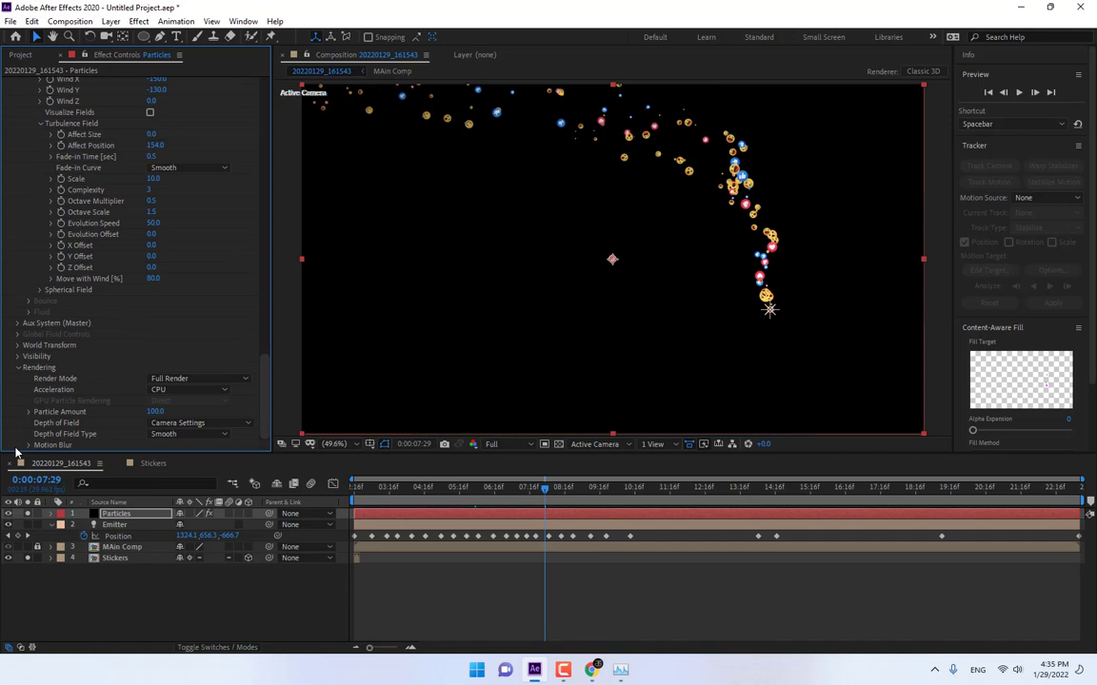
pyautogui.click(28, 446)
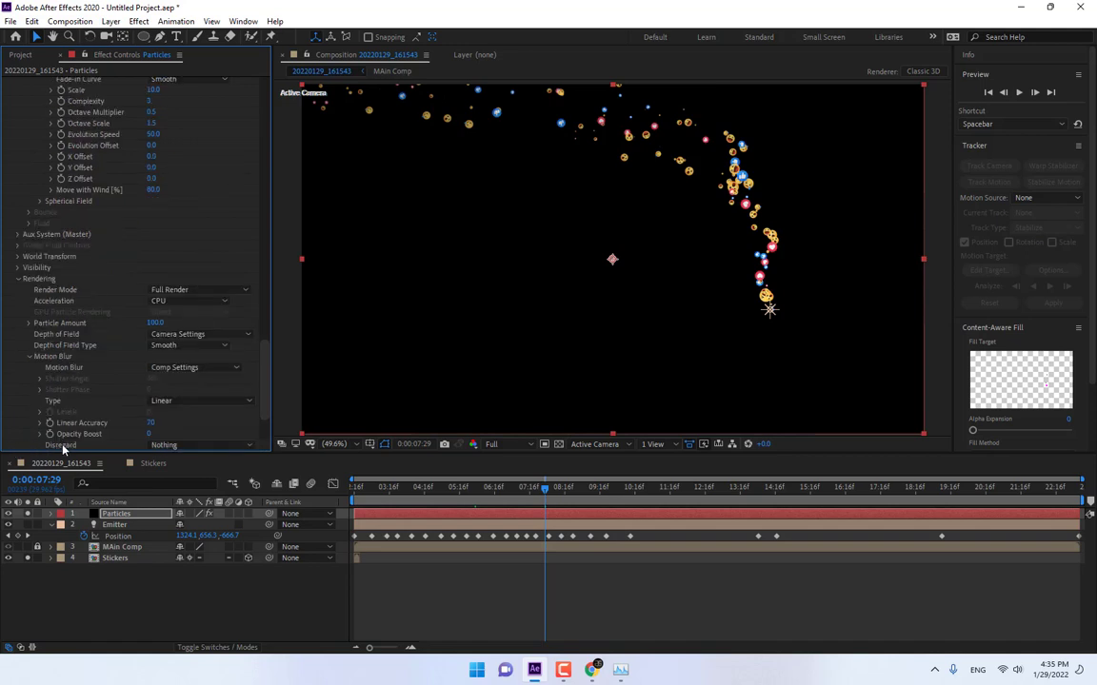
pyautogui.click(189, 369)
pyautogui.click(186, 407)
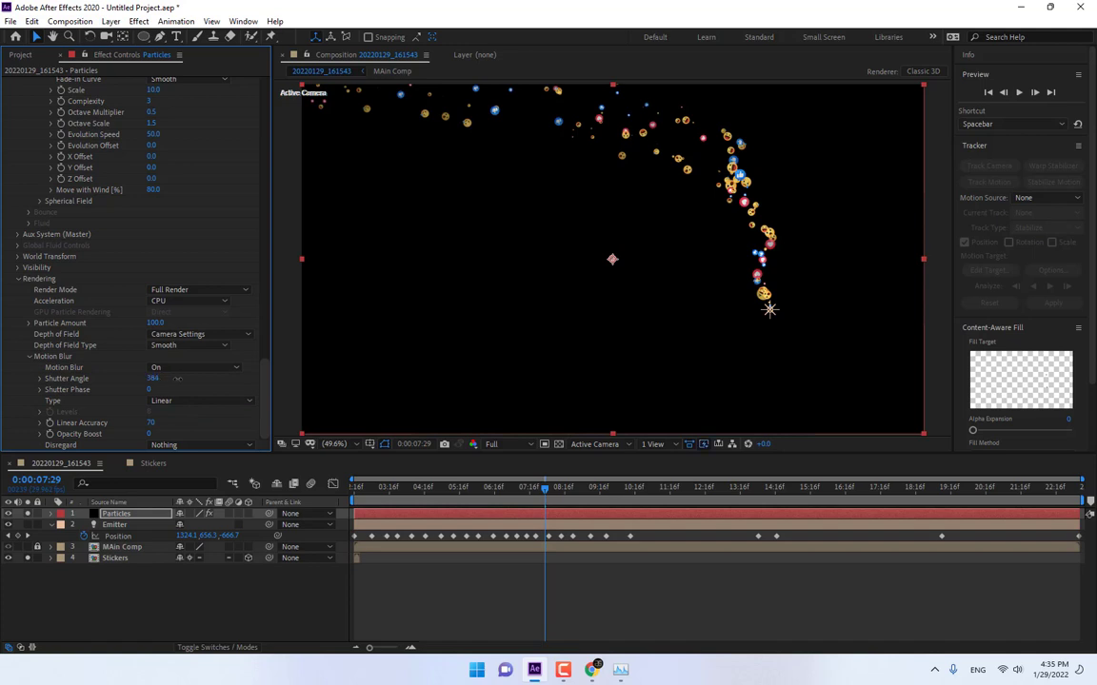
pyautogui.moveTo(153, 379); pyautogui.dragTo(204, 375)
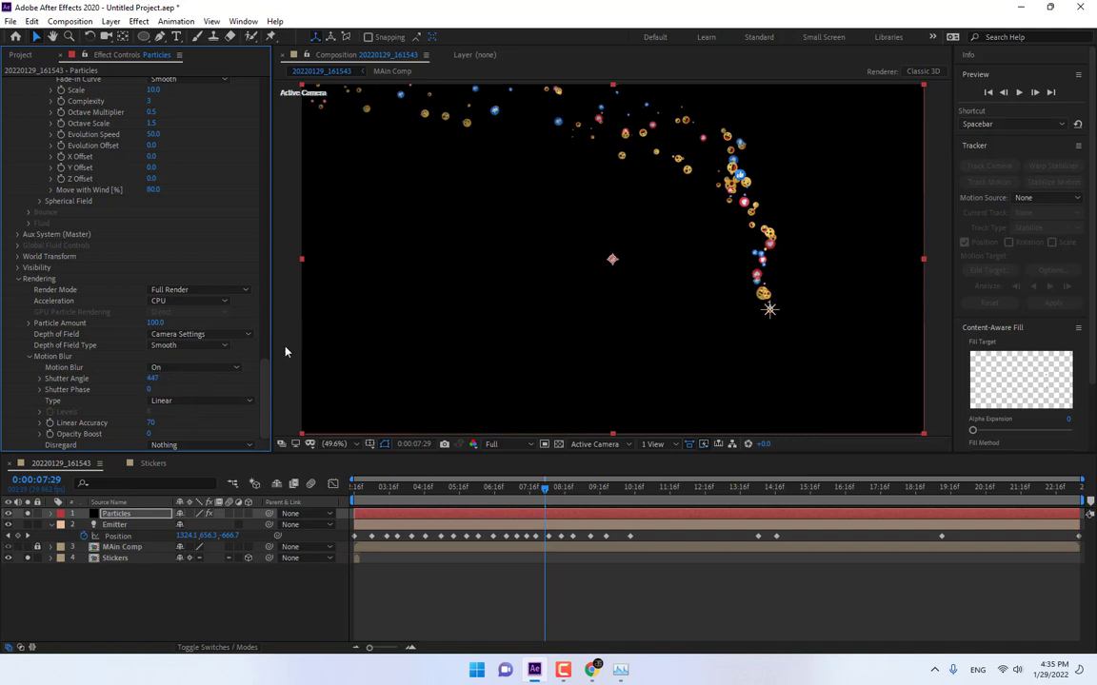
# Turn off soloing on the Particles layer to show the footage, and preview the emoji trail behind the walking man
pyautogui.click(28, 514)
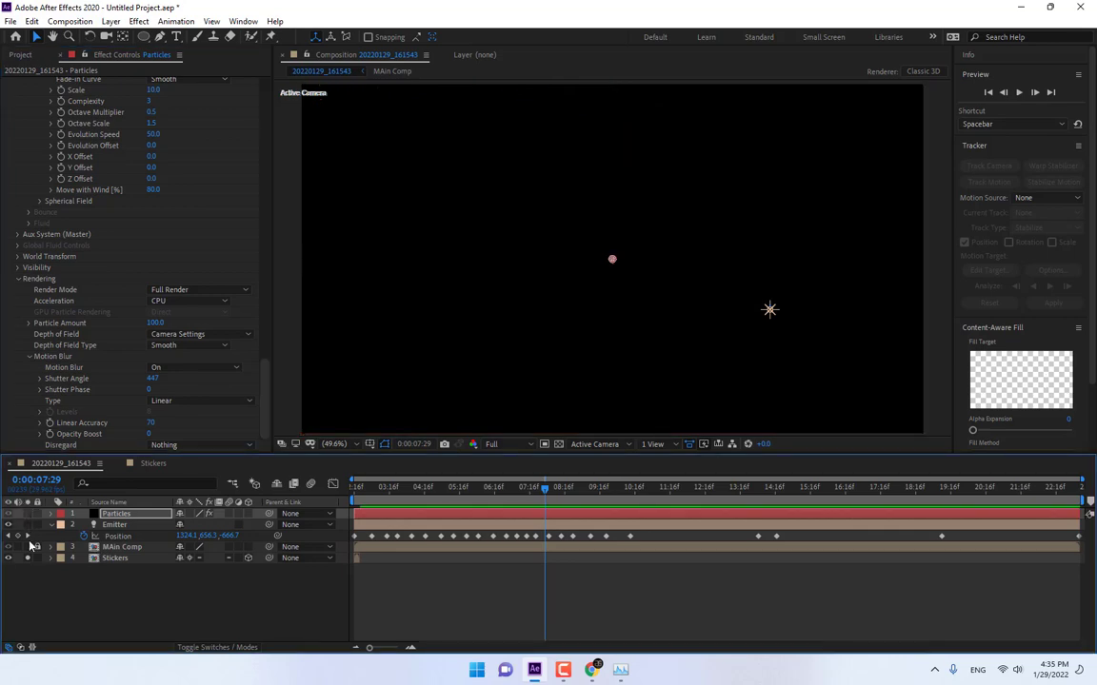
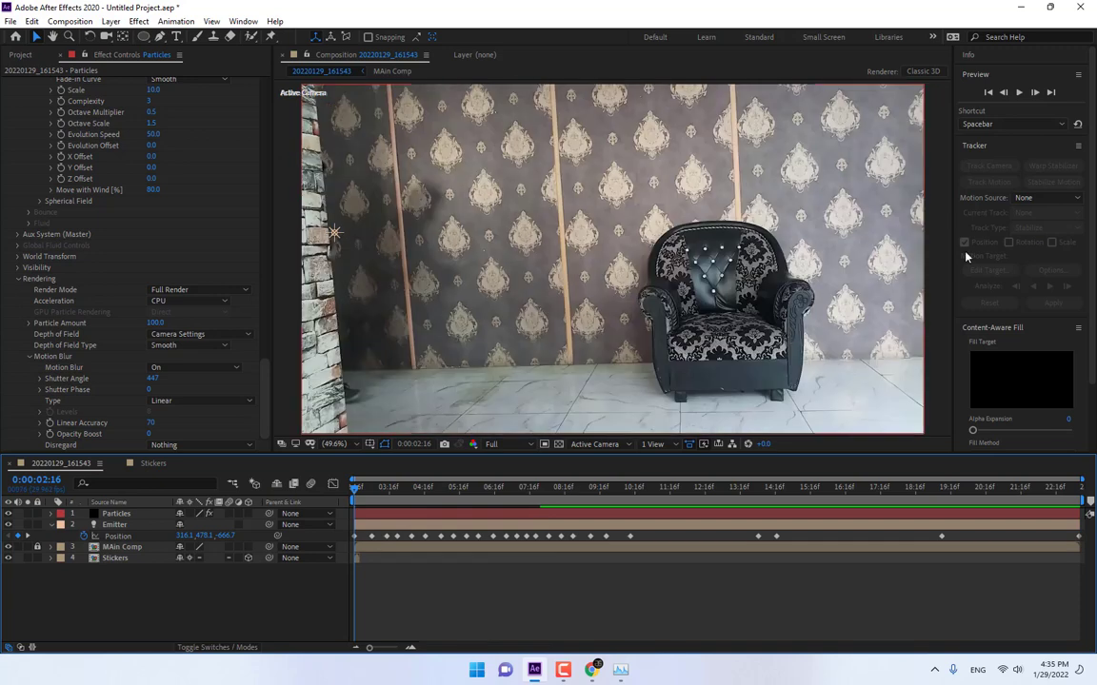
pyautogui.click(1018, 93)
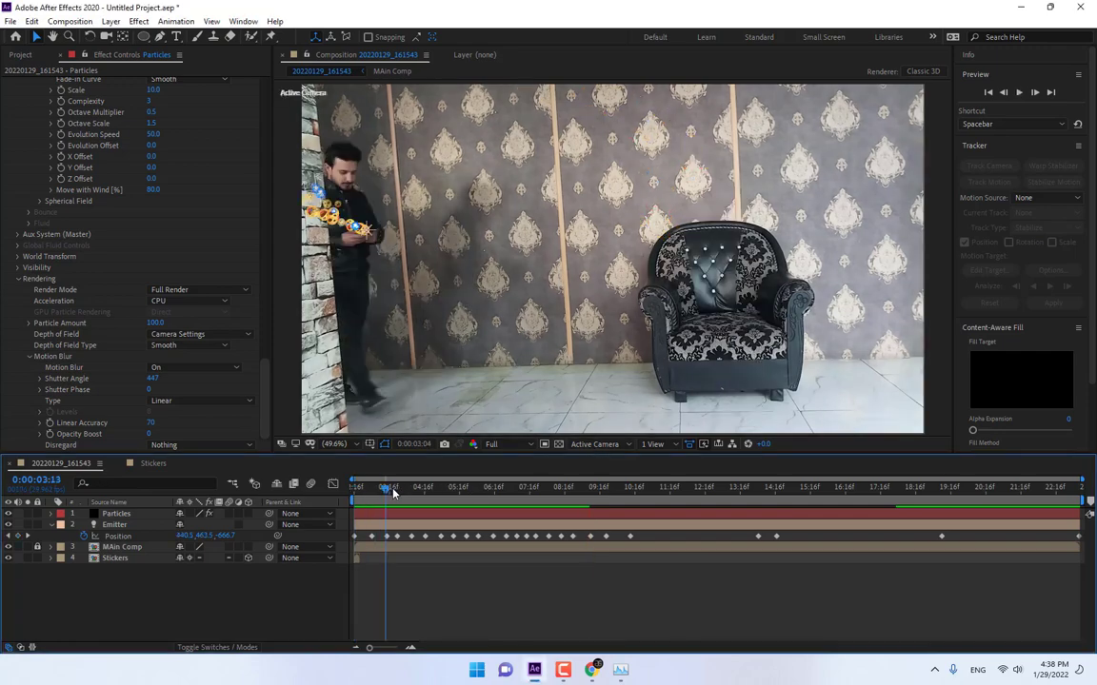
pyautogui.moveTo(451, 499); pyautogui.dragTo(520, 500)
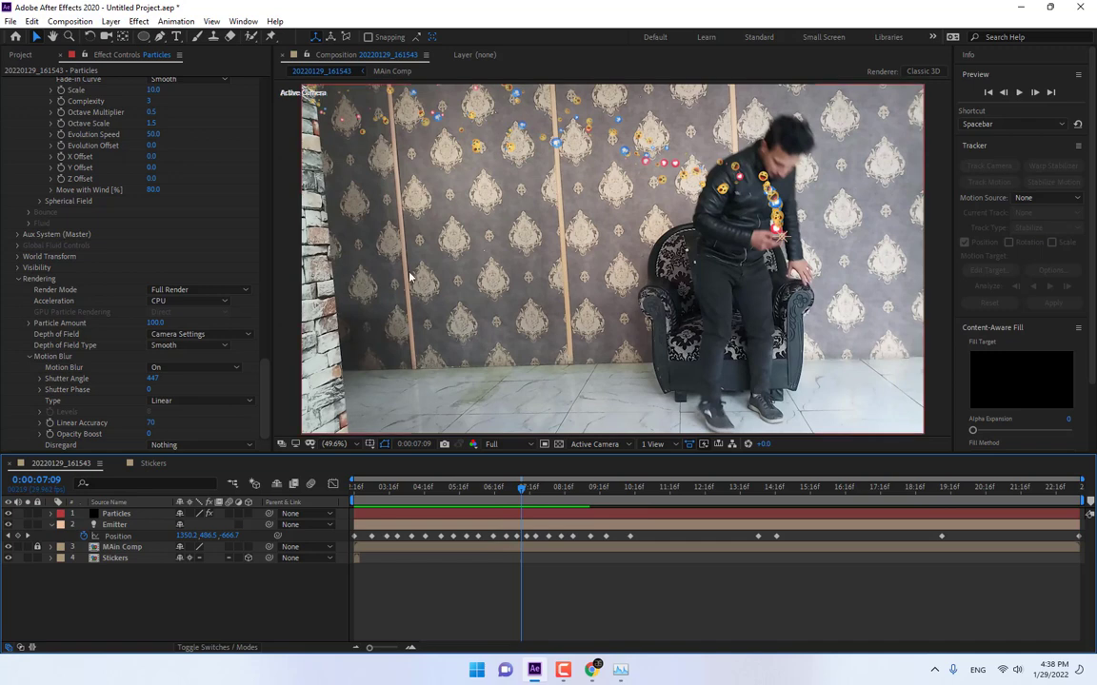
pyautogui.moveTo(521, 489); pyautogui.dragTo(447, 492)
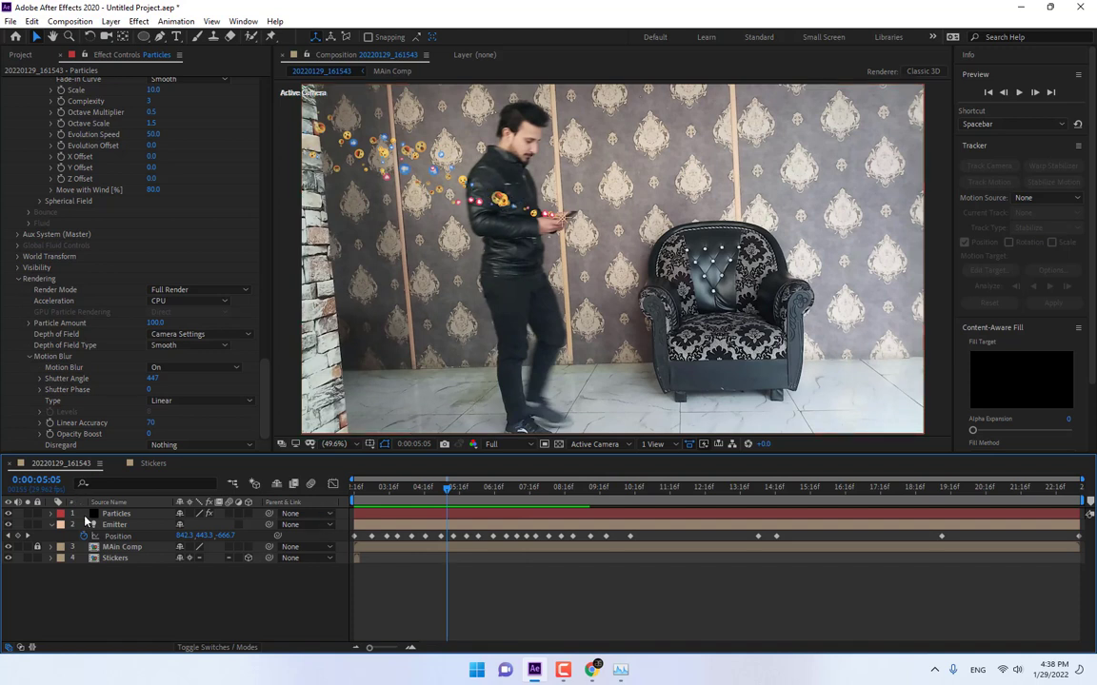
# Pre-compose the Particles, Emitter and Stickers layers into a new composition named Particles
pyautogui.click(118, 515)
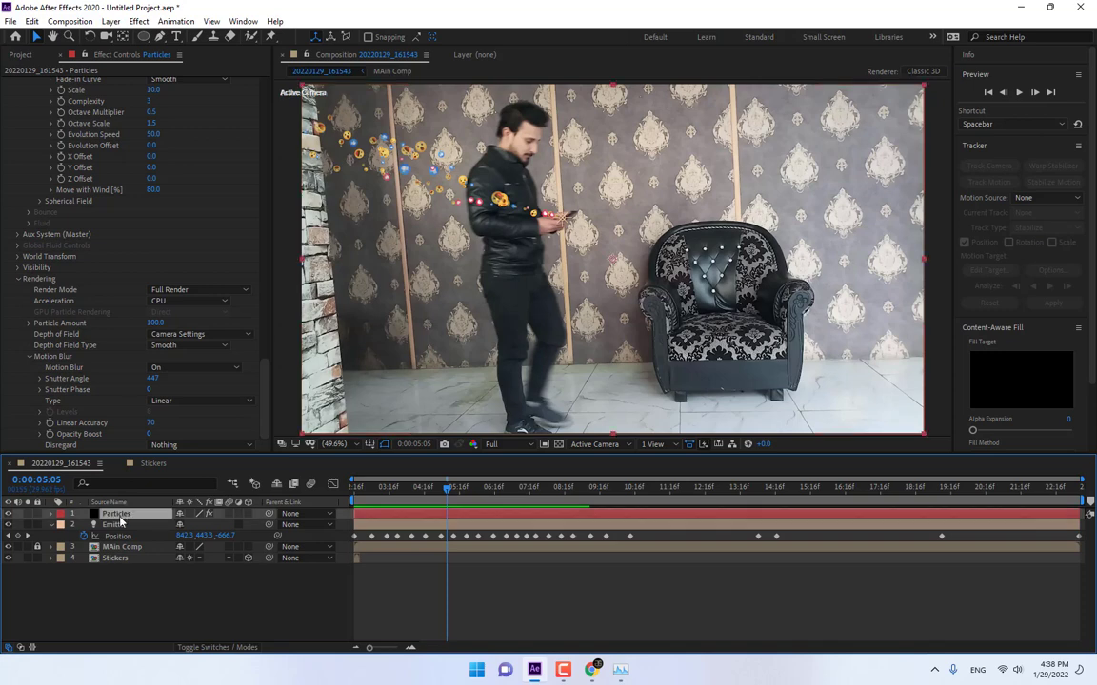
pyautogui.keyDown('ctrl'); pyautogui.click(116, 559); pyautogui.keyUp('ctrl')
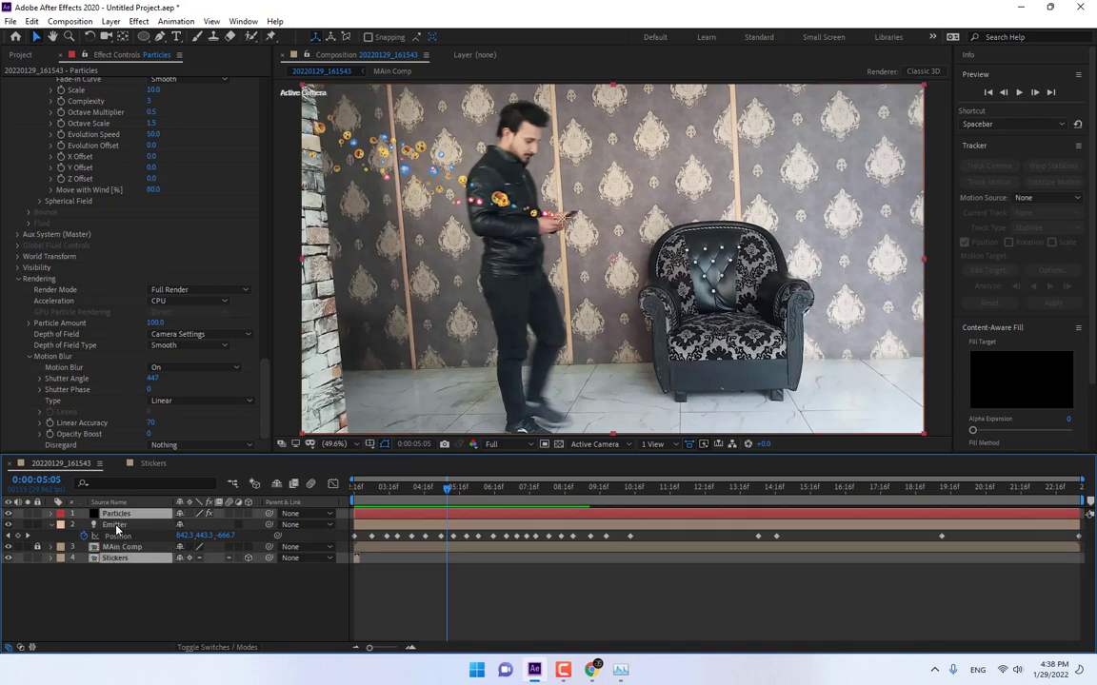
pyautogui.keyDown('ctrl'); pyautogui.click(115, 526); pyautogui.keyUp('ctrl')
pyautogui.rightClick(115, 528)
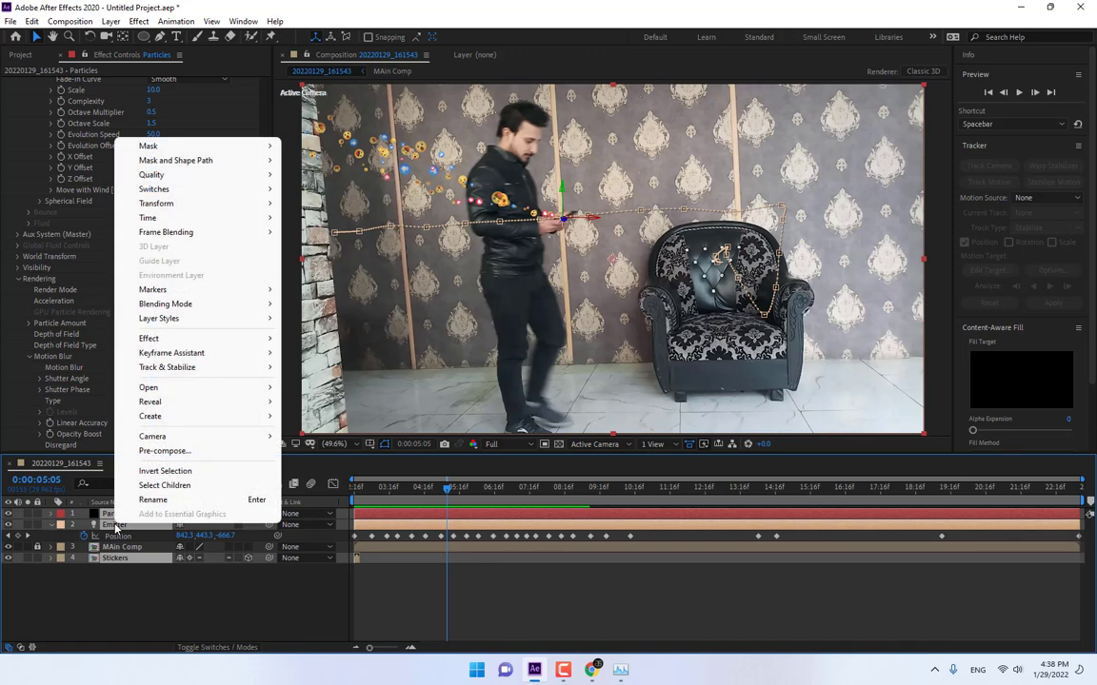
pyautogui.click(189, 453)
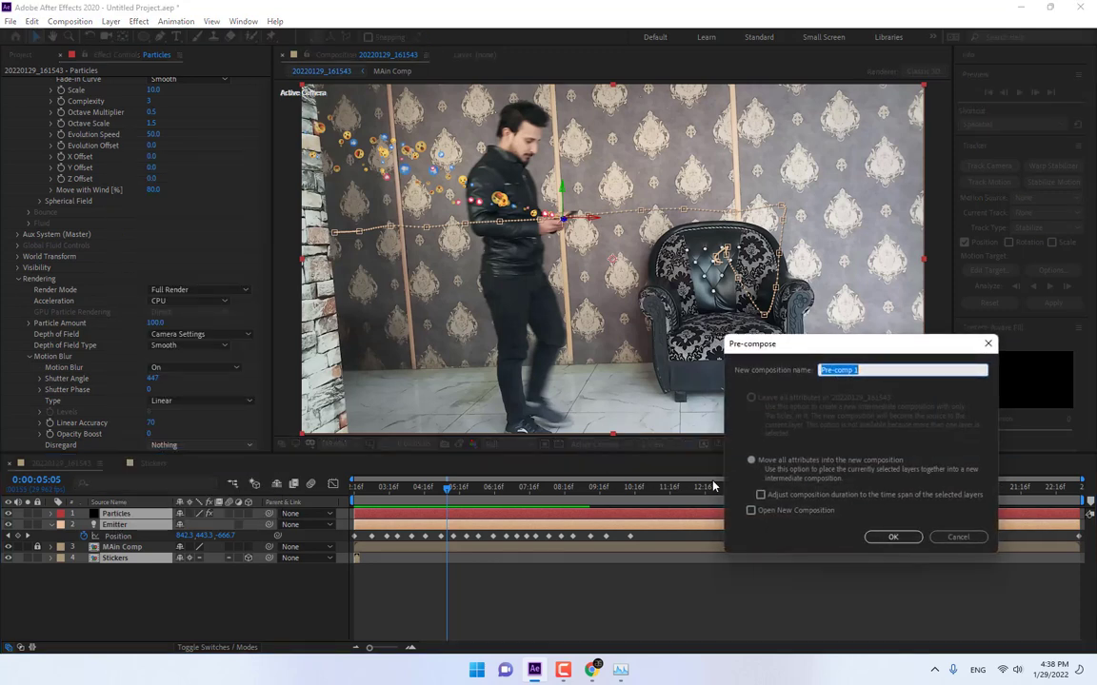
pyautogui.write('Particles')
pyautogui.press('Return')
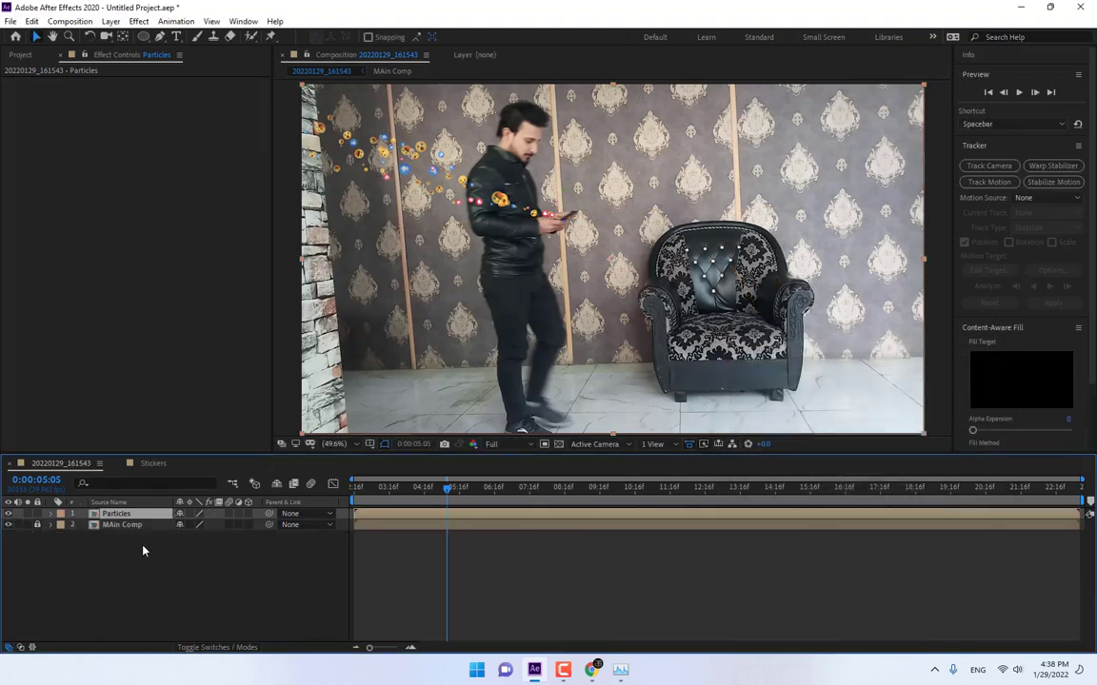
# Draw a closed Pen tool mask on the Particles pre-comp around the brick wall at the footage's left edge
pyautogui.click(159, 39)
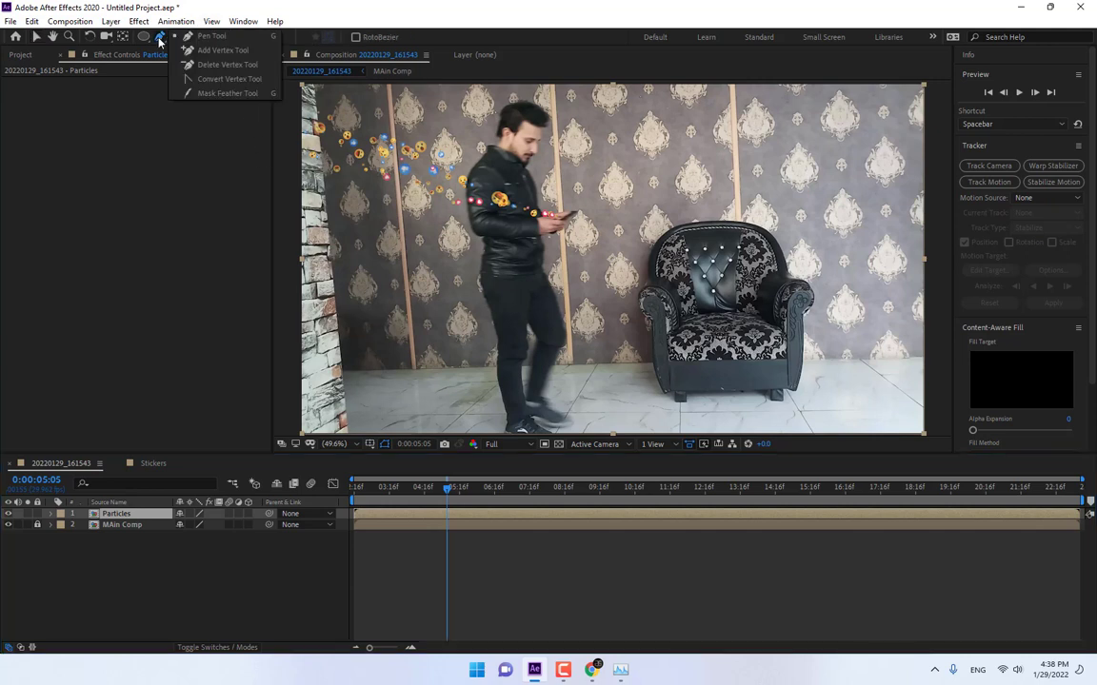
pyautogui.click(215, 41)
pyautogui.scroll(-2, 363, 278)
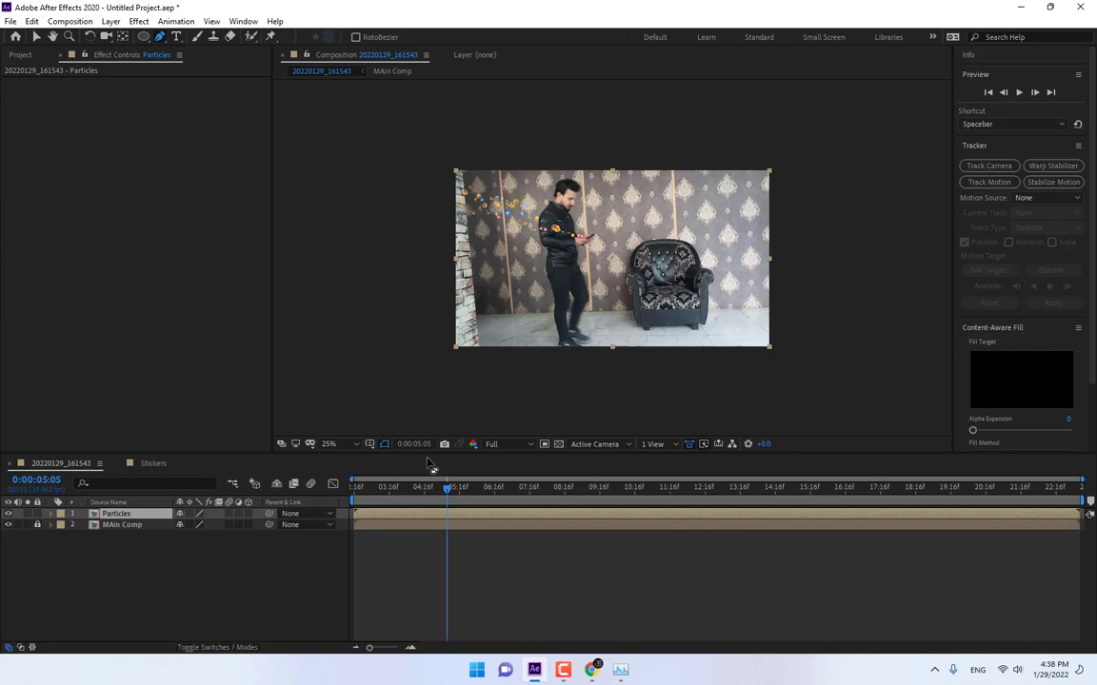
pyautogui.moveTo(430, 461); pyautogui.dragTo(433, 607)
pyautogui.scroll(2, 438, 372)
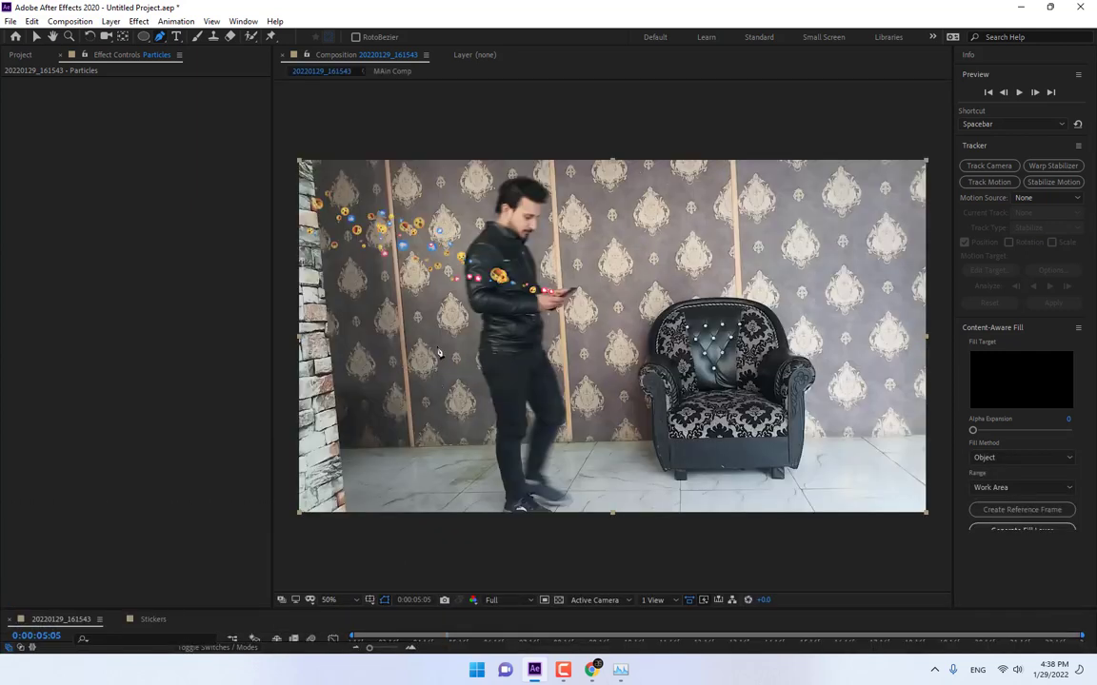
pyautogui.moveTo(475, 271); pyautogui.dragTo(549, 270)
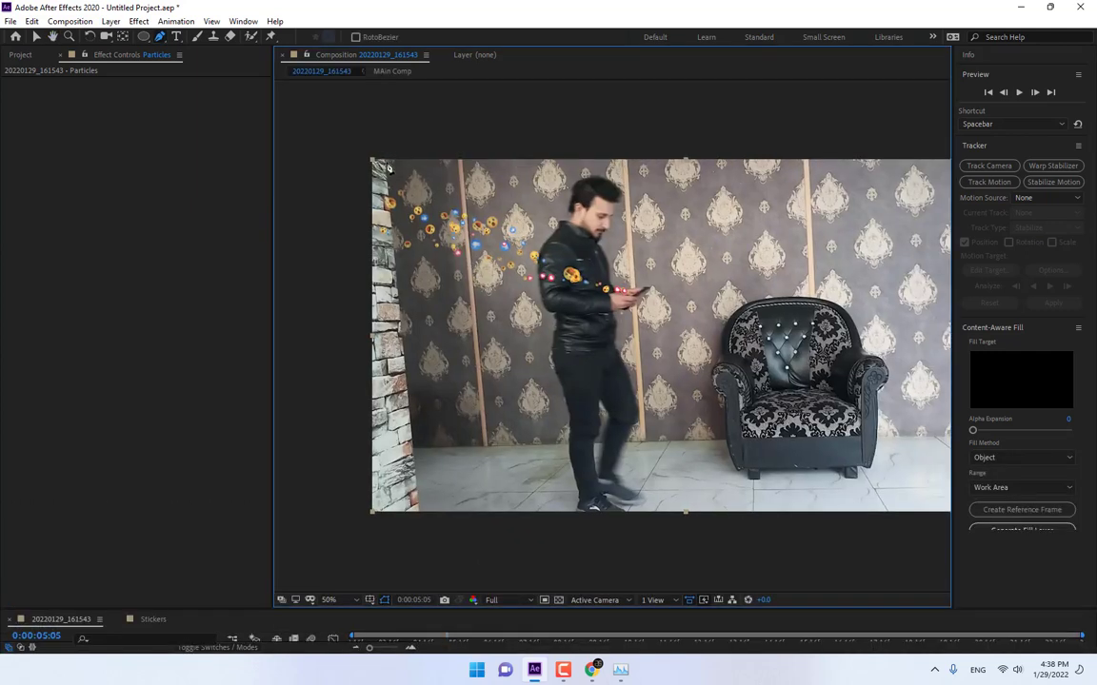
pyautogui.click(384, 157)
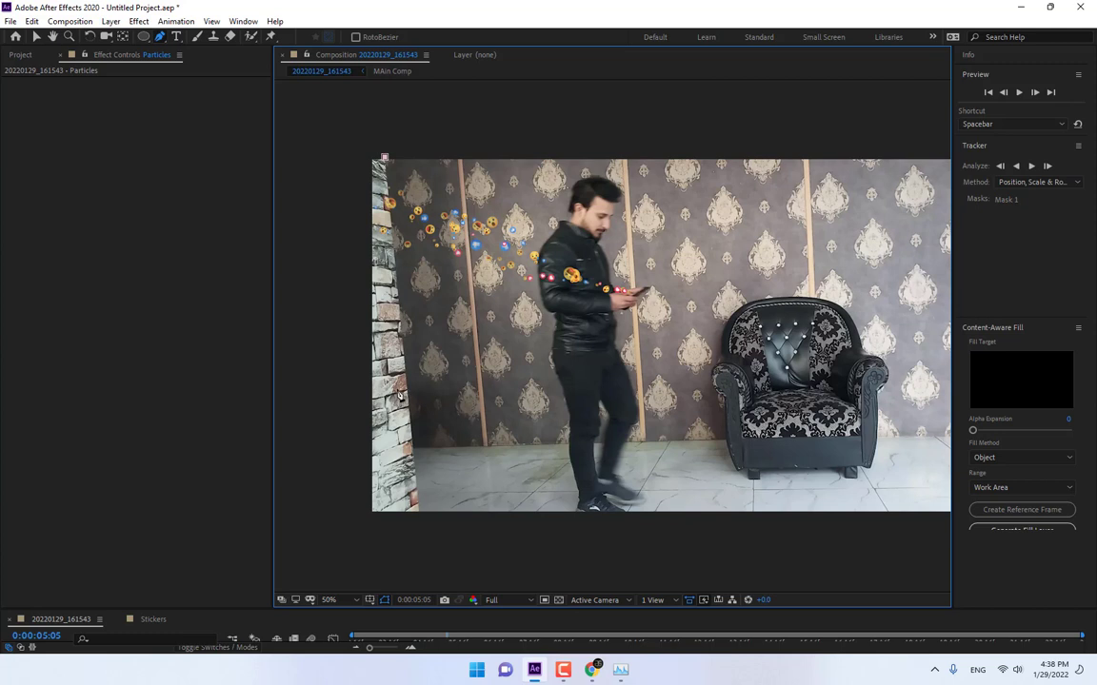
pyautogui.click(420, 517)
pyautogui.click(359, 517)
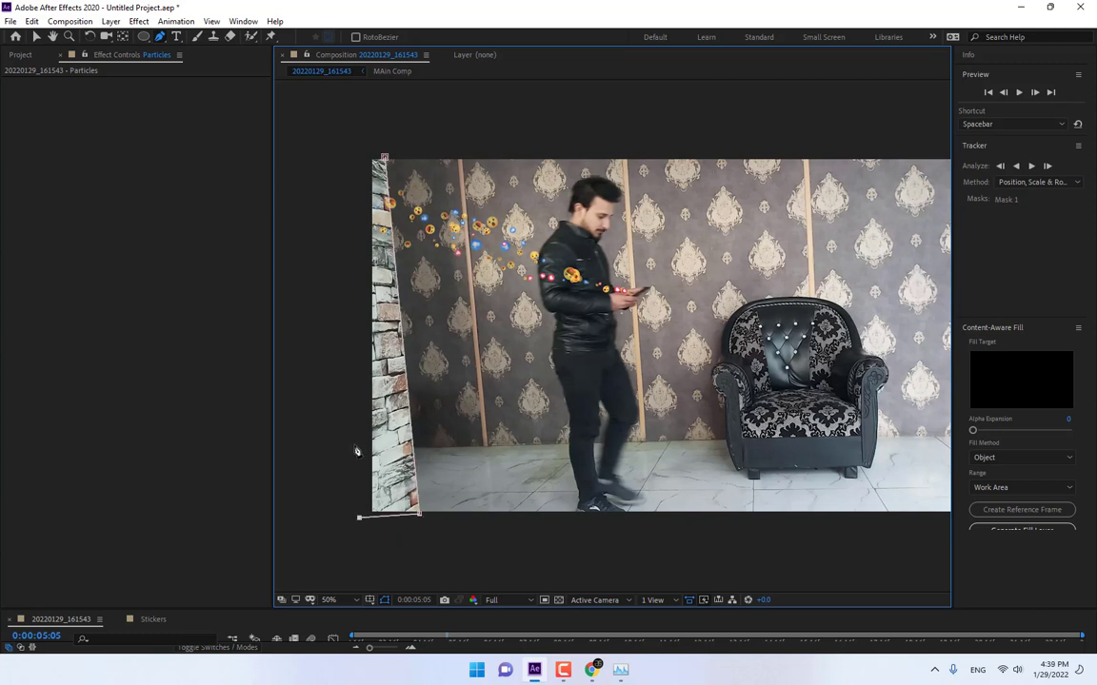
pyautogui.click(357, 150)
pyautogui.click(384, 158)
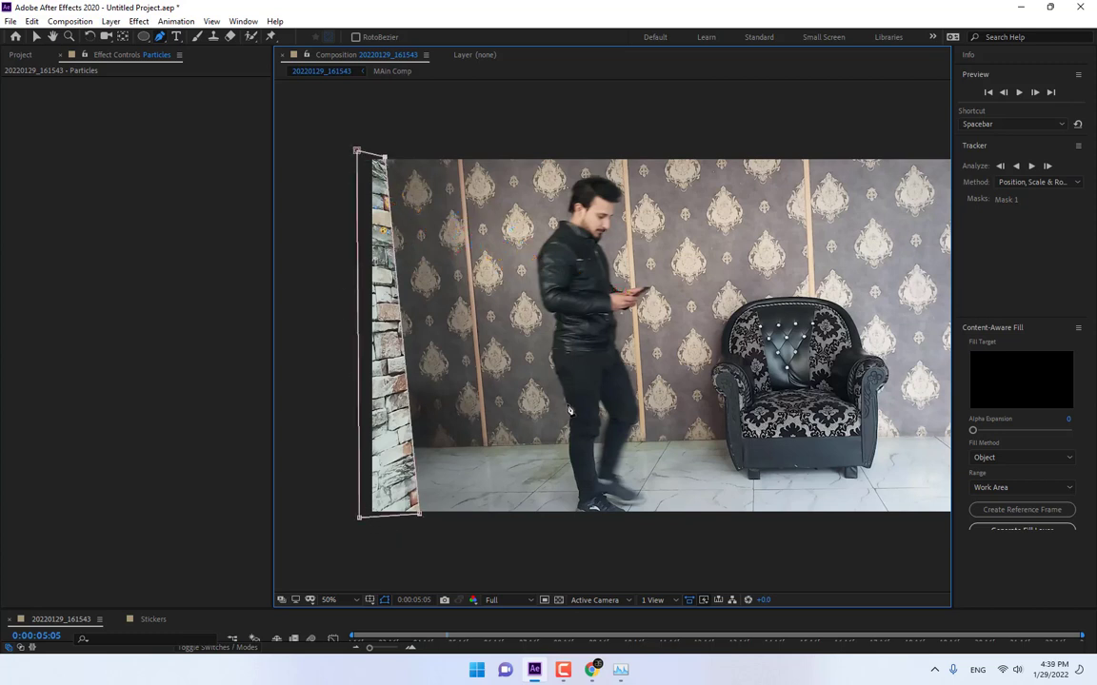
# Set the brick wall mask on the Particles pre-comp to Subtract, with the composition view fitted to the viewer
pyautogui.press('`')
pyautogui.press('`')
pyautogui.press(',')
pyautogui.moveTo(475, 609); pyautogui.dragTo(480, 418)
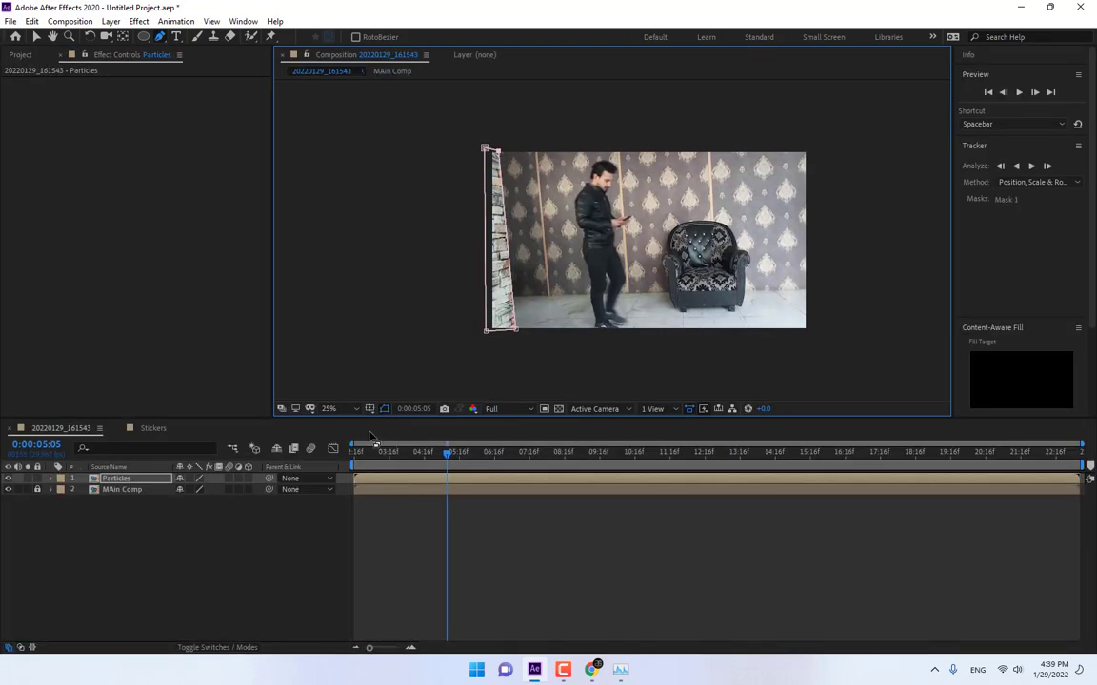
pyautogui.click(328, 408)
pyautogui.click(342, 436)
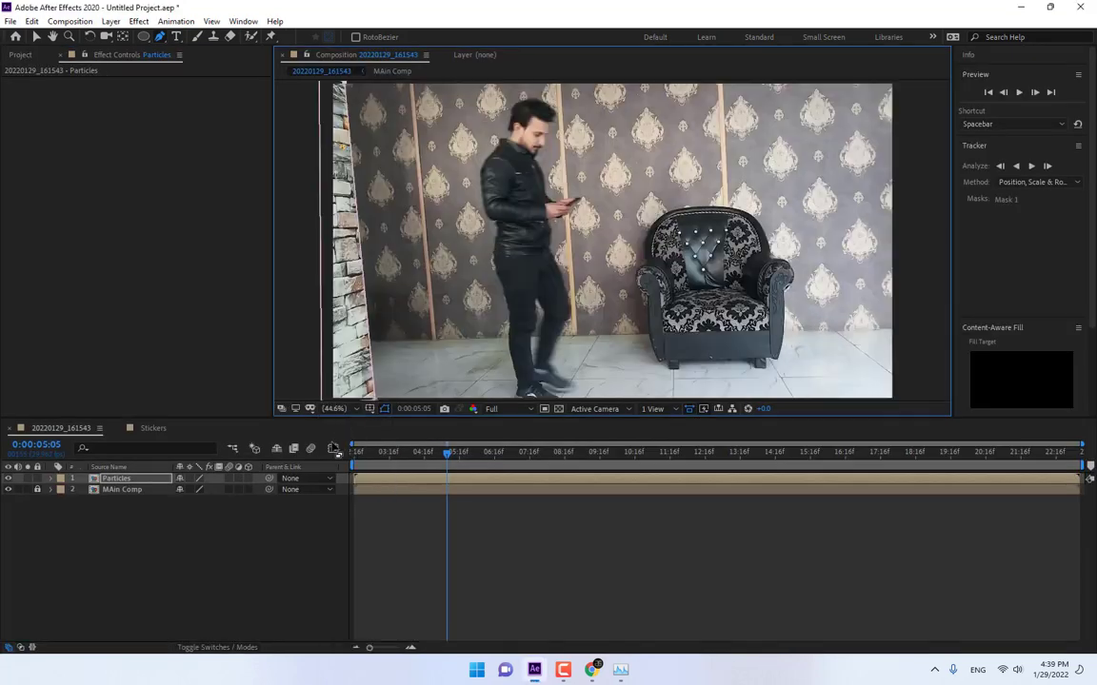
pyautogui.click(123, 481)
pyautogui.press('m')
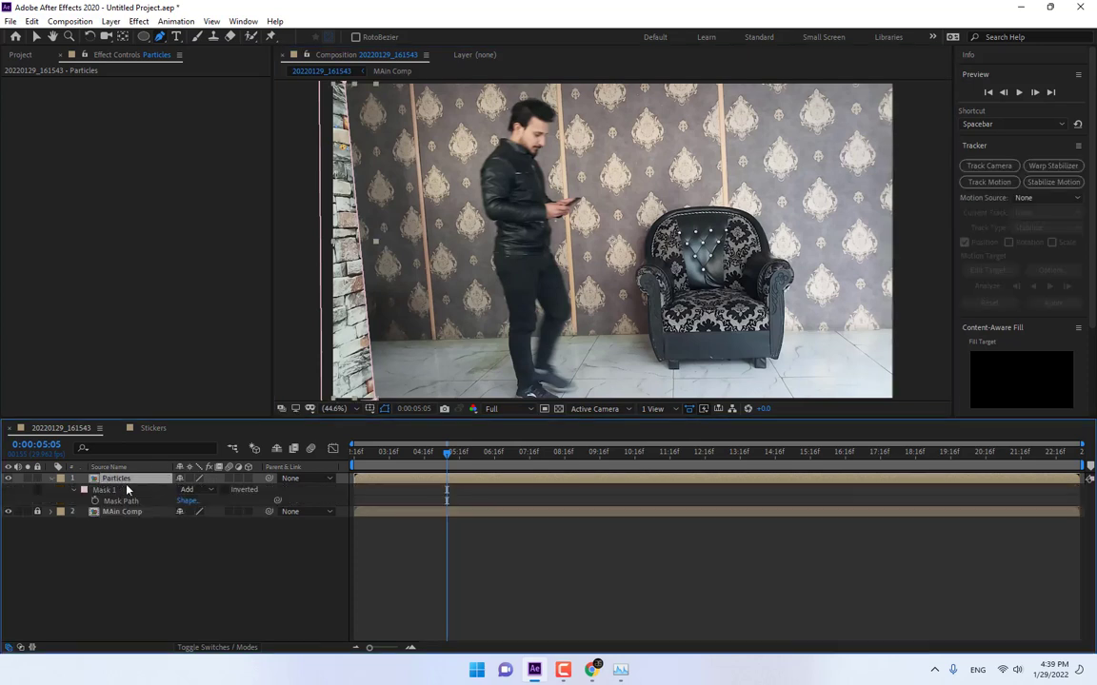
pyautogui.click(200, 491)
pyautogui.click(217, 530)
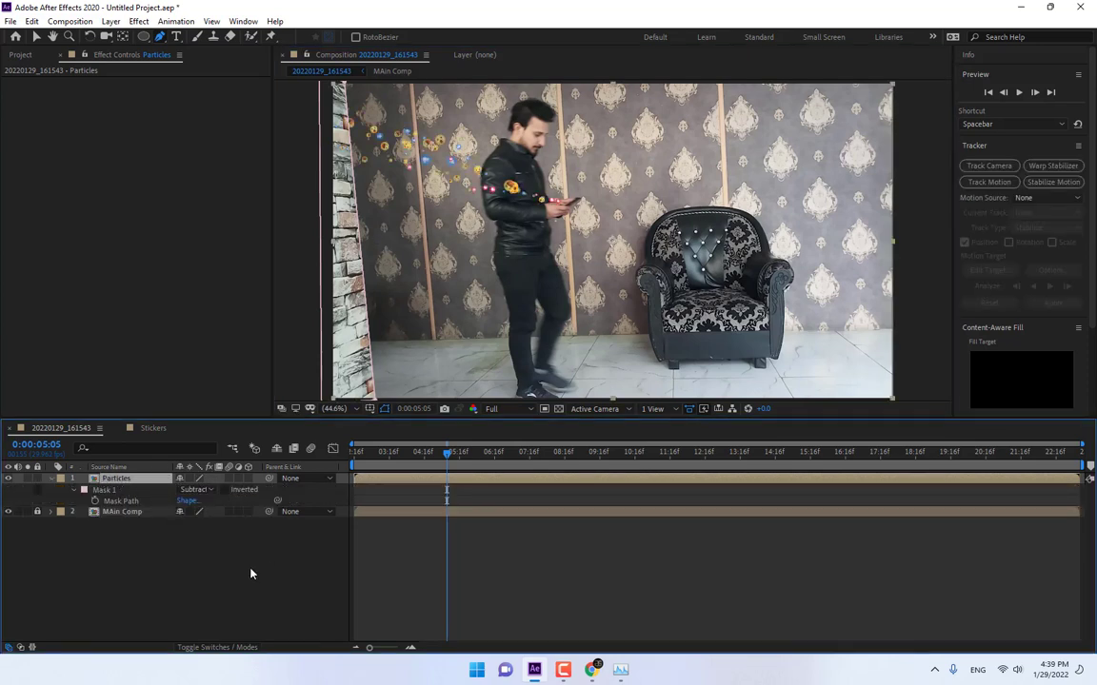
# Open the Particles pre-comp and, at 0:00:16:01, set Particular's Wind X to -262 and Wind Y to -22
pyautogui.doubleClick(120, 478)
pyautogui.click(118, 479)
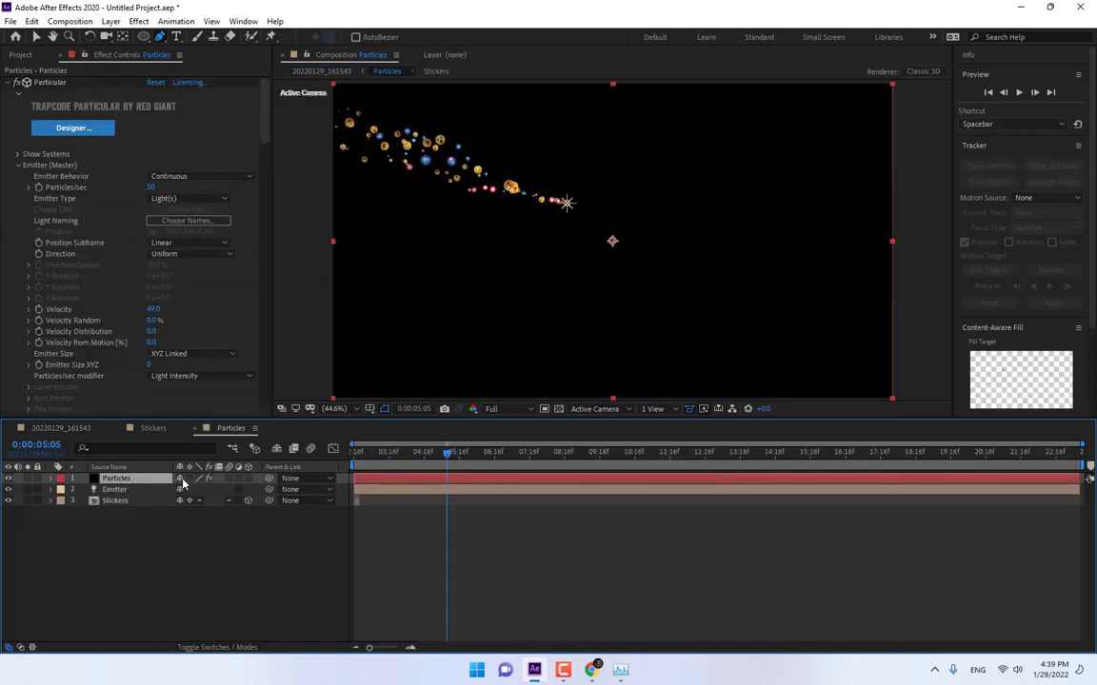
pyautogui.moveTo(594, 463); pyautogui.dragTo(829, 463)
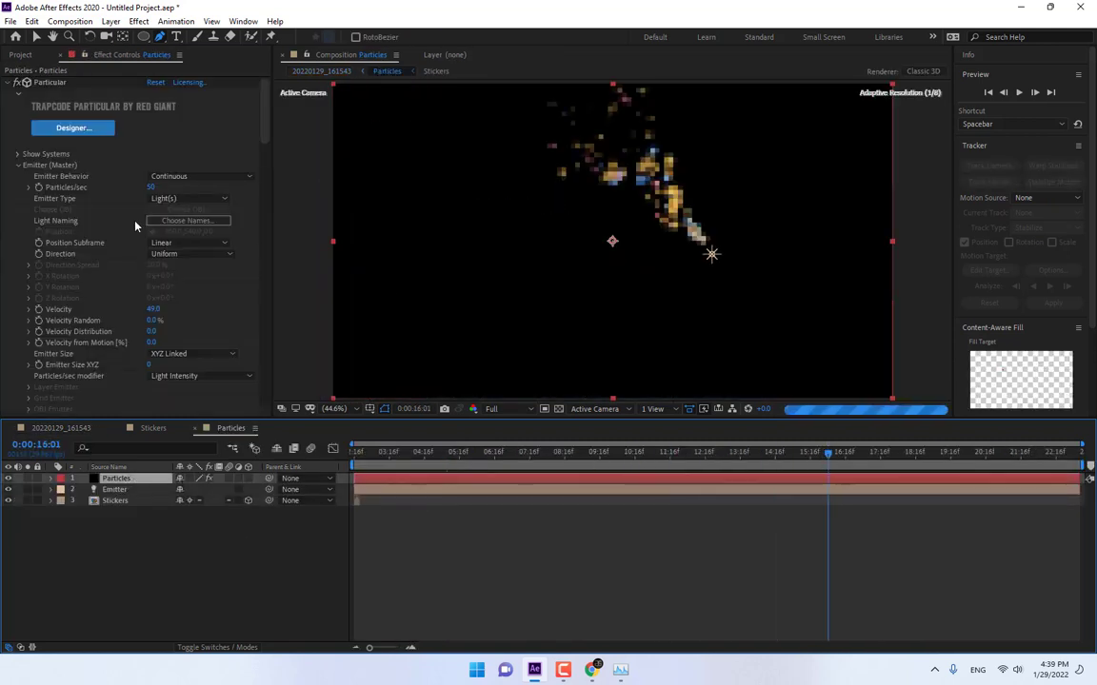
pyautogui.moveTo(266, 128); pyautogui.dragTo(257, 336)
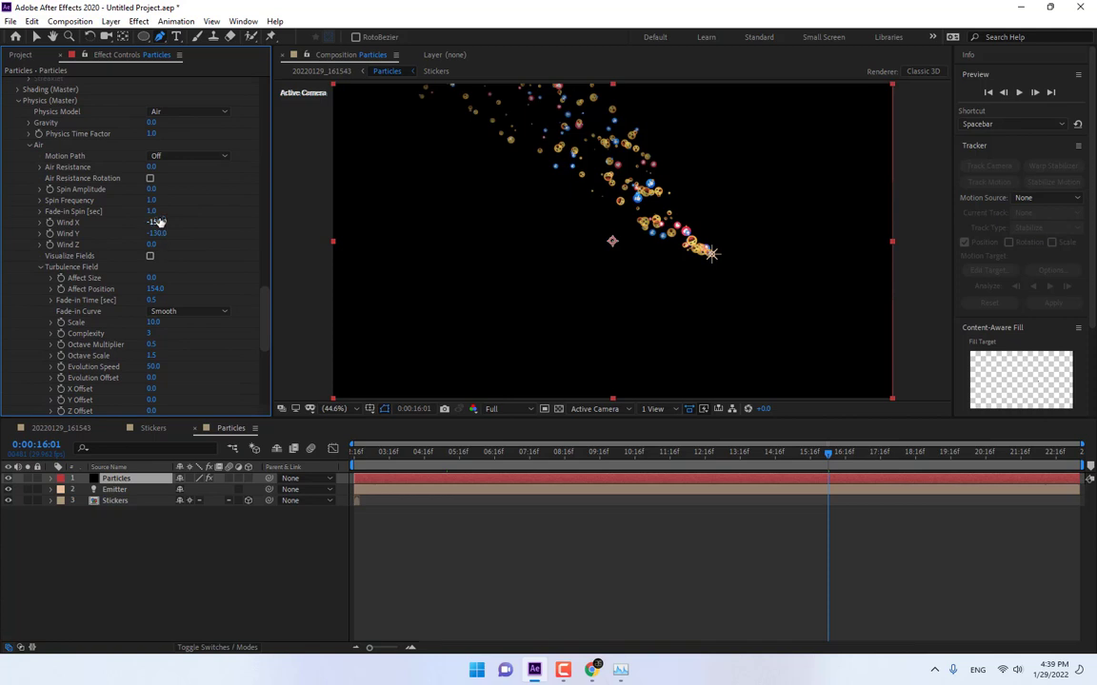
pyautogui.moveTo(161, 235); pyautogui.dragTo(234, 235)
pyautogui.moveTo(144, 222); pyautogui.dragTo(64, 222)
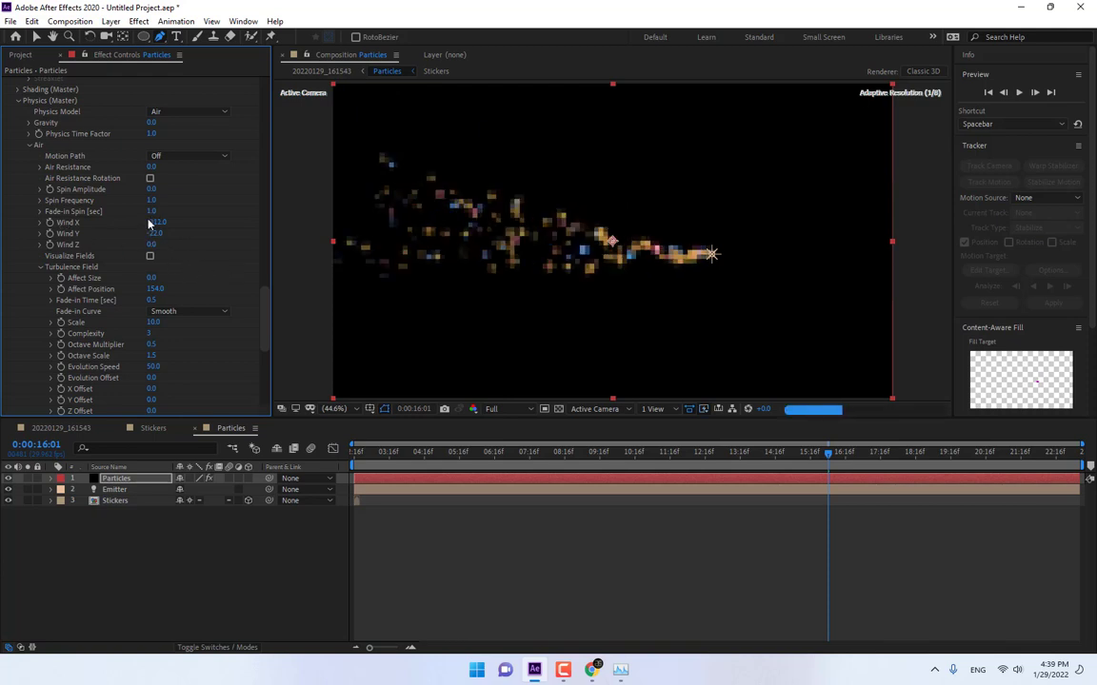
pyautogui.moveTo(147, 222); pyautogui.dragTo(151, 222)
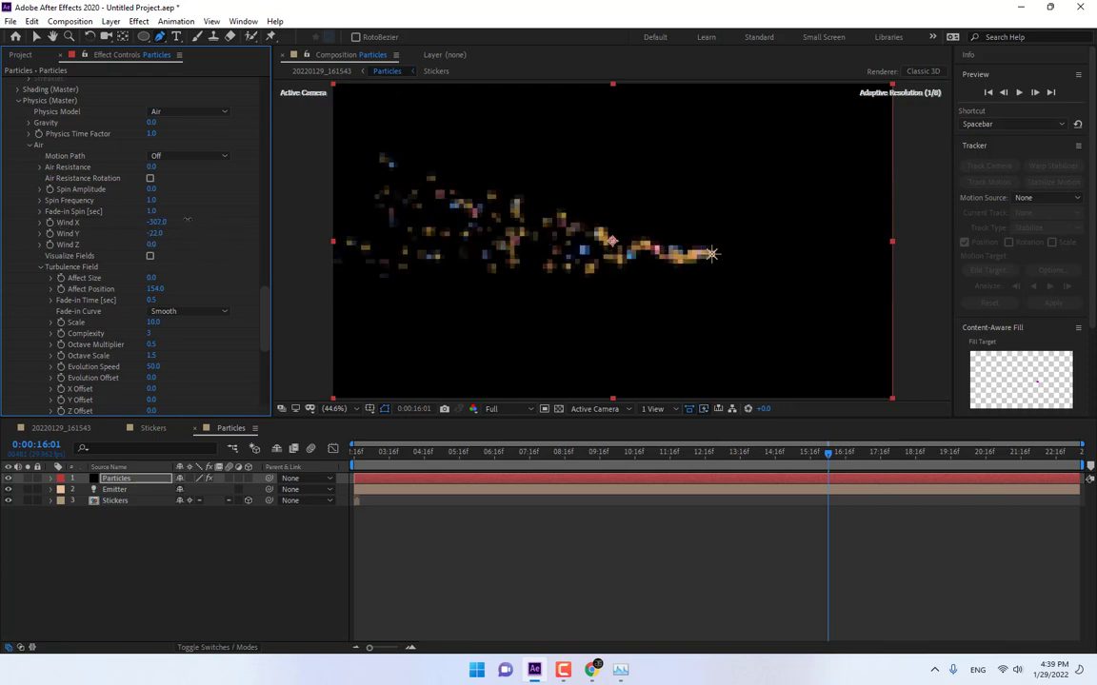
# Set the particle Life to 8 seconds, and adjust the Air physics to Wind X -255 and Wind Y -92
pyautogui.moveTo(264, 314); pyautogui.dragTo(269, 164)
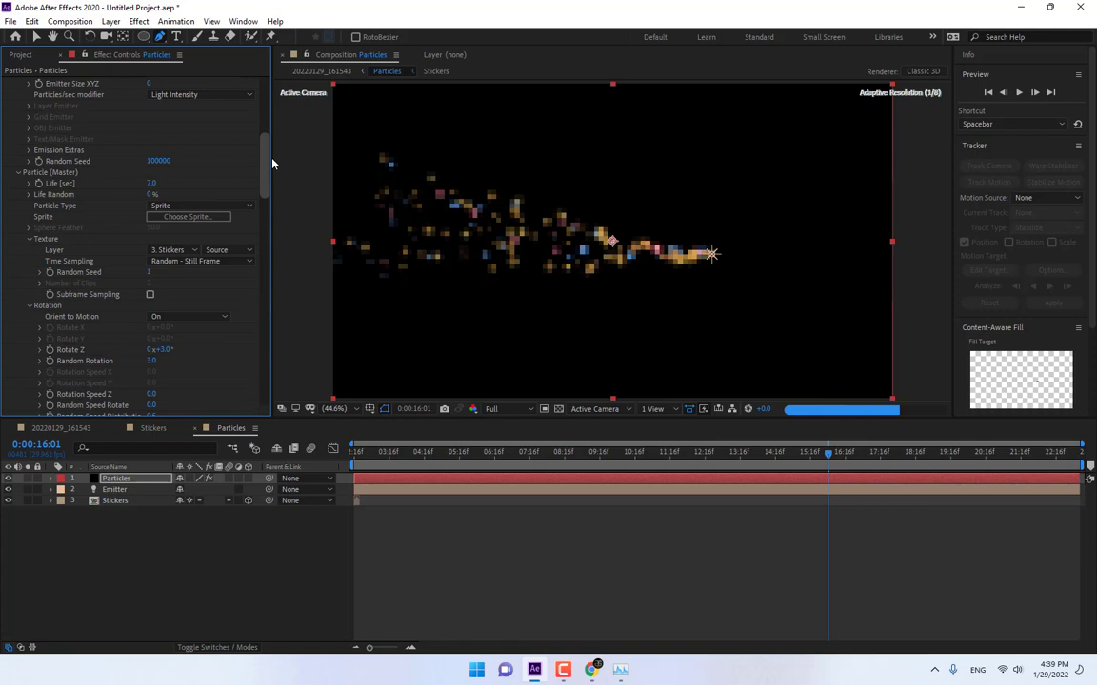
pyautogui.click(152, 183)
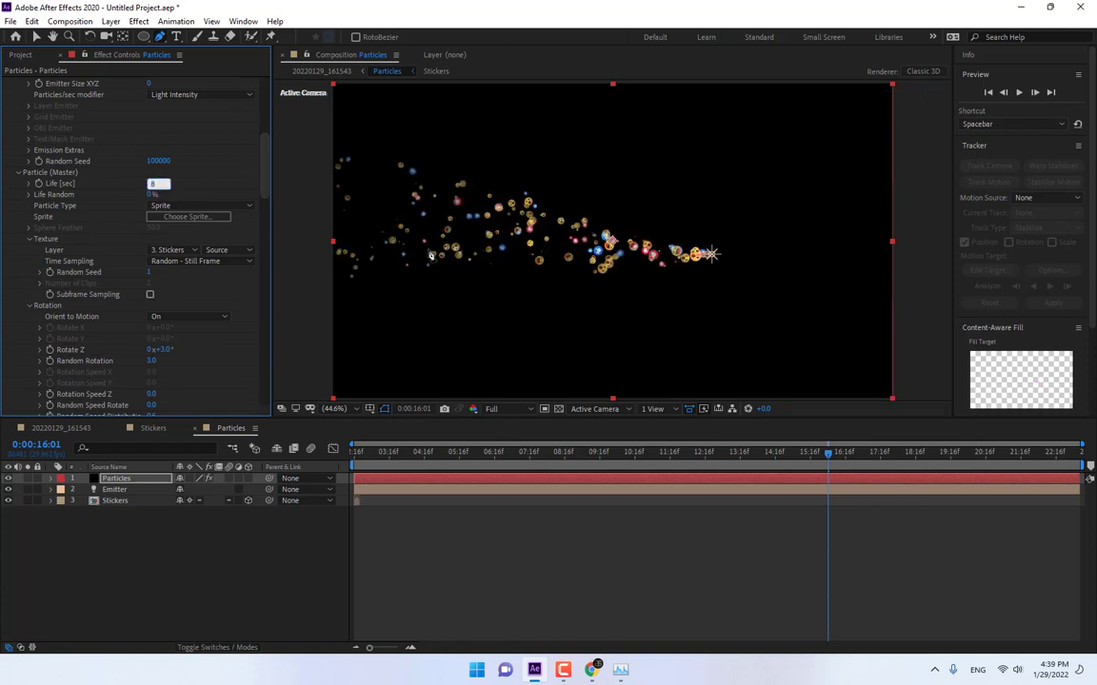
pyautogui.press('Return')
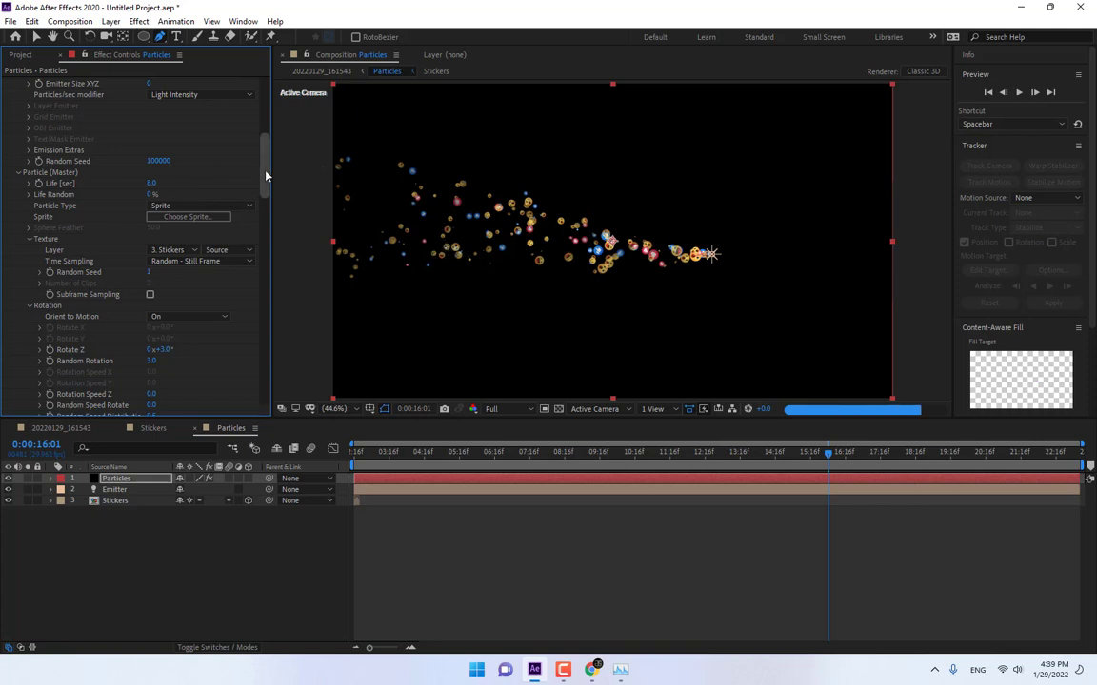
pyautogui.moveTo(266, 175); pyautogui.dragTo(269, 320)
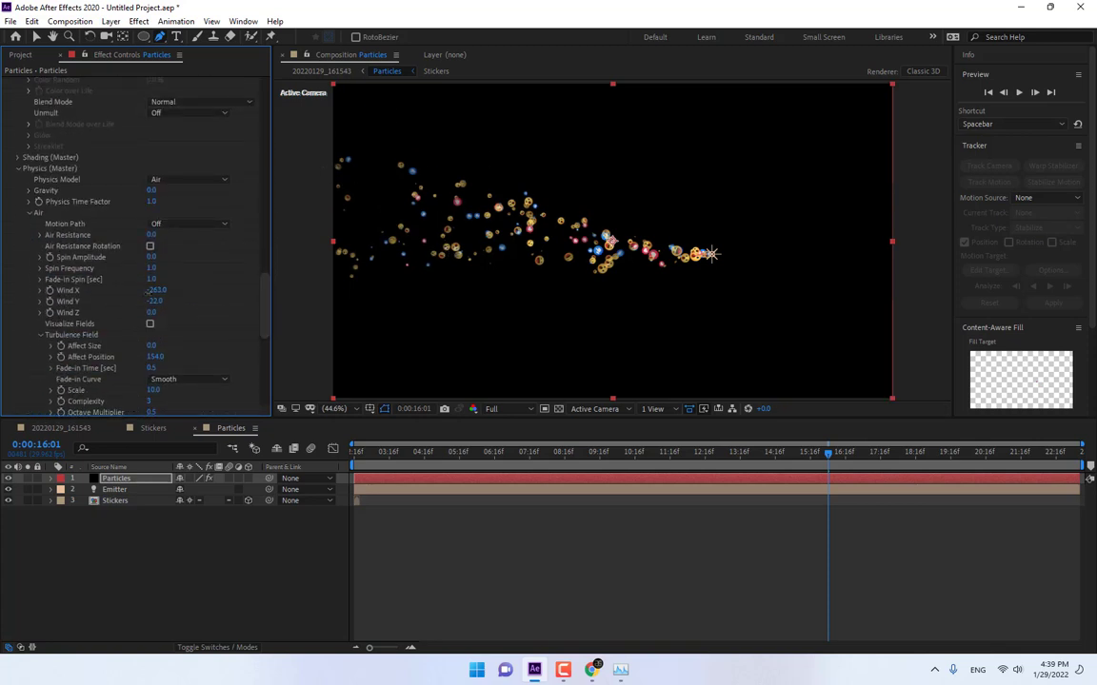
pyautogui.moveTo(147, 291); pyautogui.dragTo(121, 302)
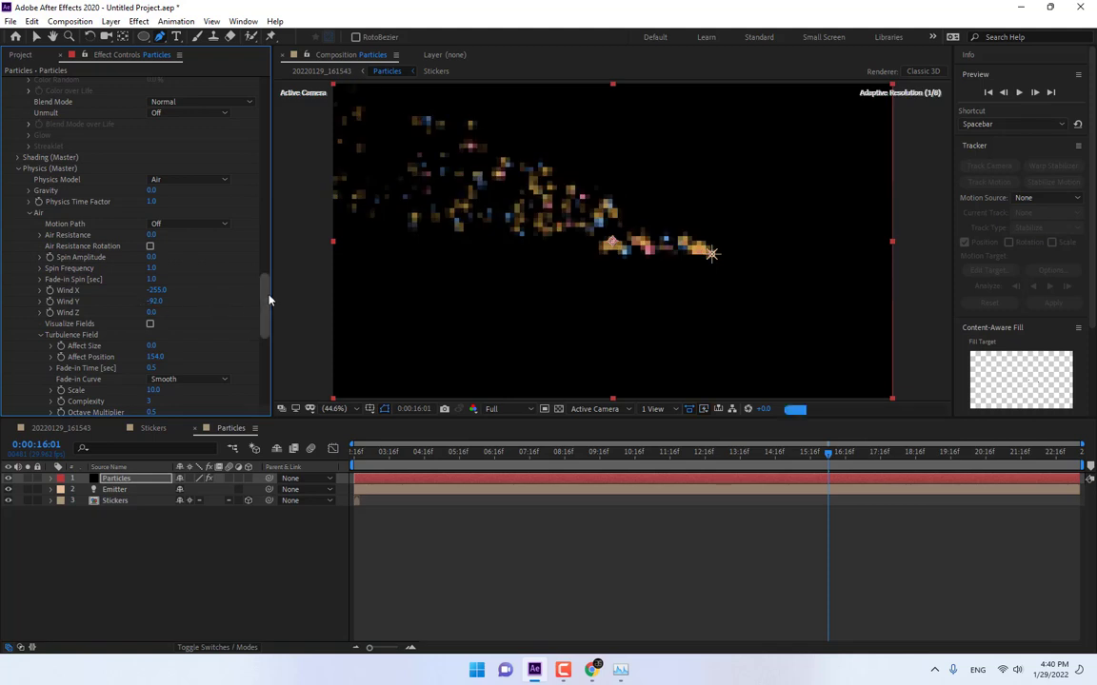
# Set Particular's master emitter to emit 100 particles per second
pyautogui.moveTo(268, 301); pyautogui.dragTo(270, 266)
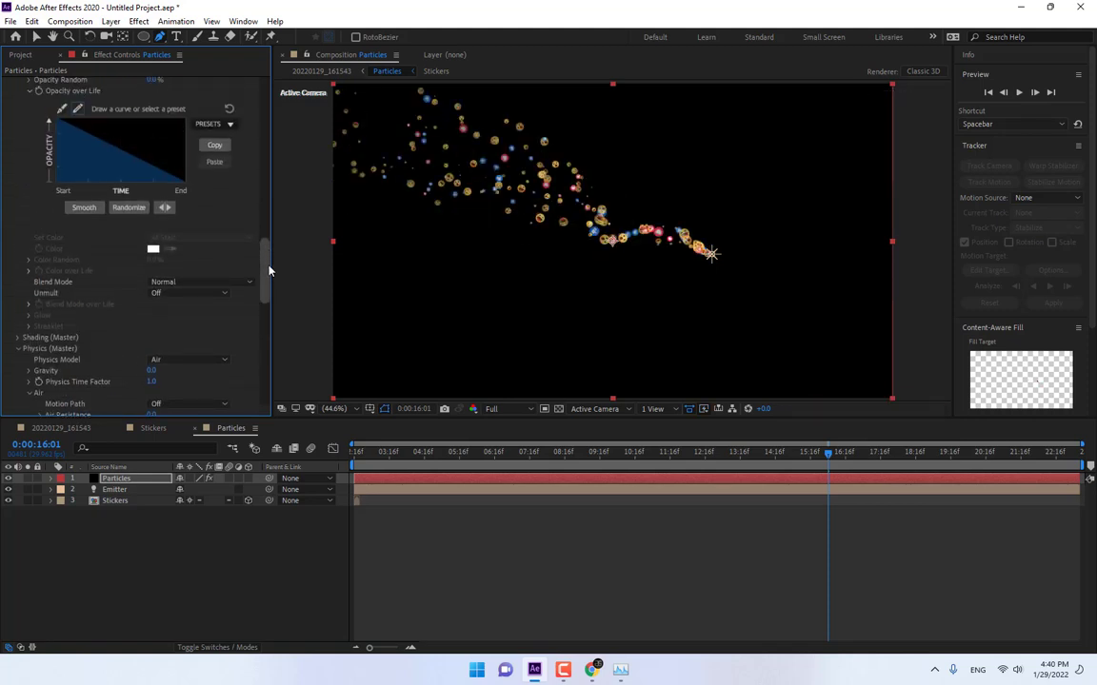
pyautogui.scroll(10, 241, 167)
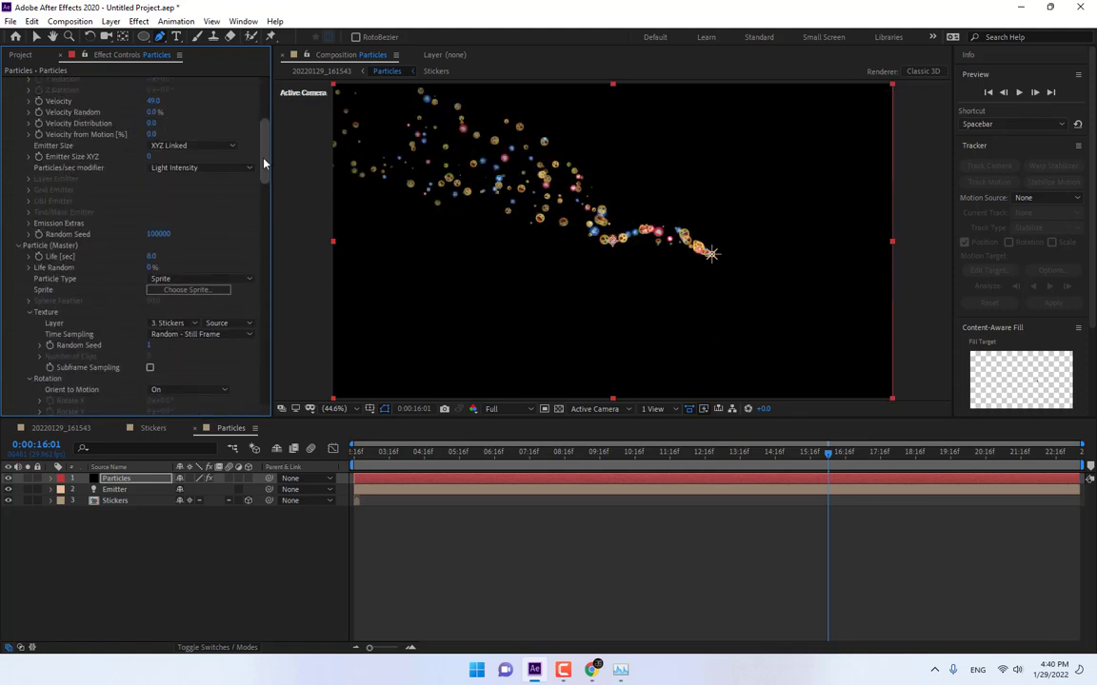
pyautogui.scroll(4, 264, 164)
pyautogui.click(158, 187)
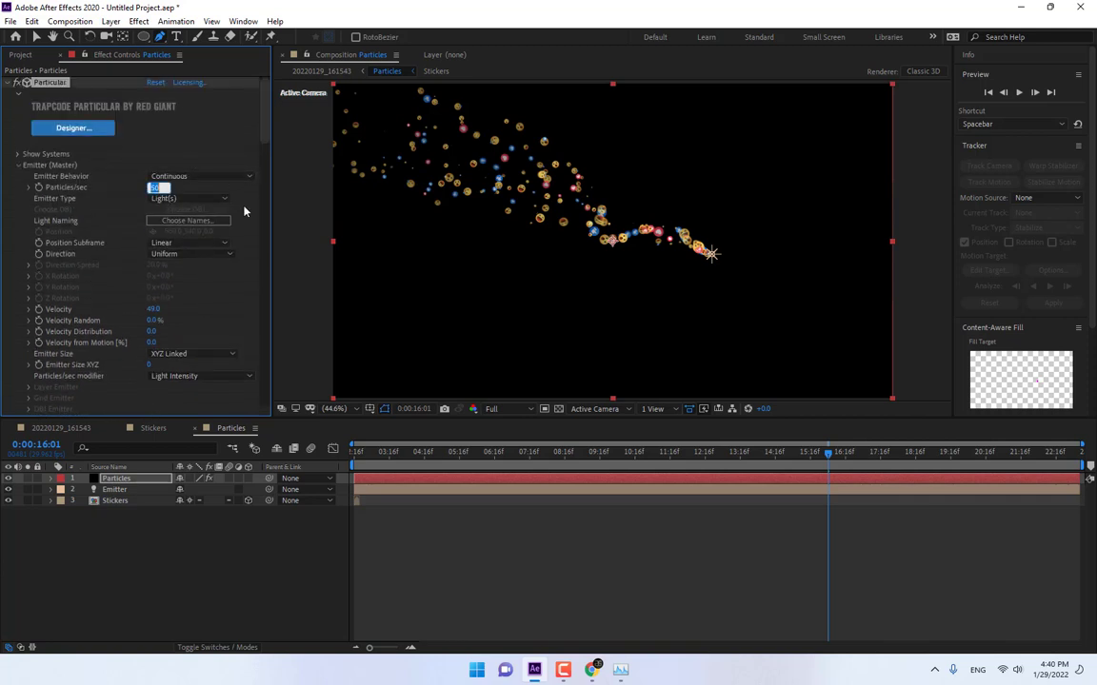
pyautogui.write('100')
pyautogui.press('Return')
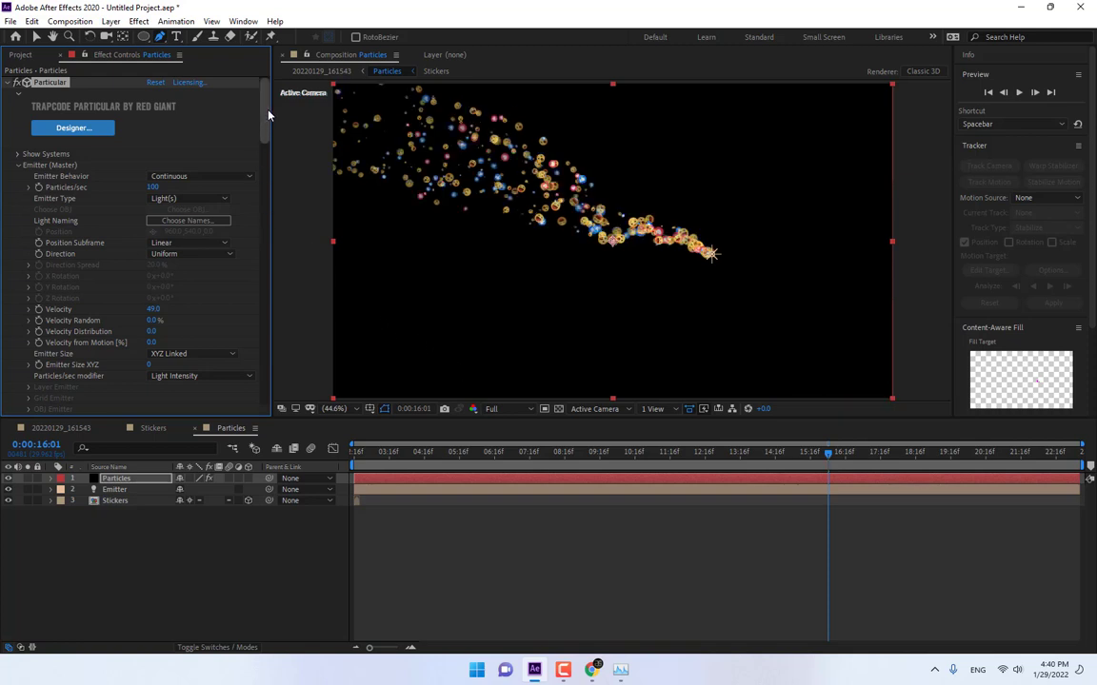
# Set the particle Size to 200 in Particular's master particle settings
pyautogui.moveTo(269, 123); pyautogui.dragTo(263, 195)
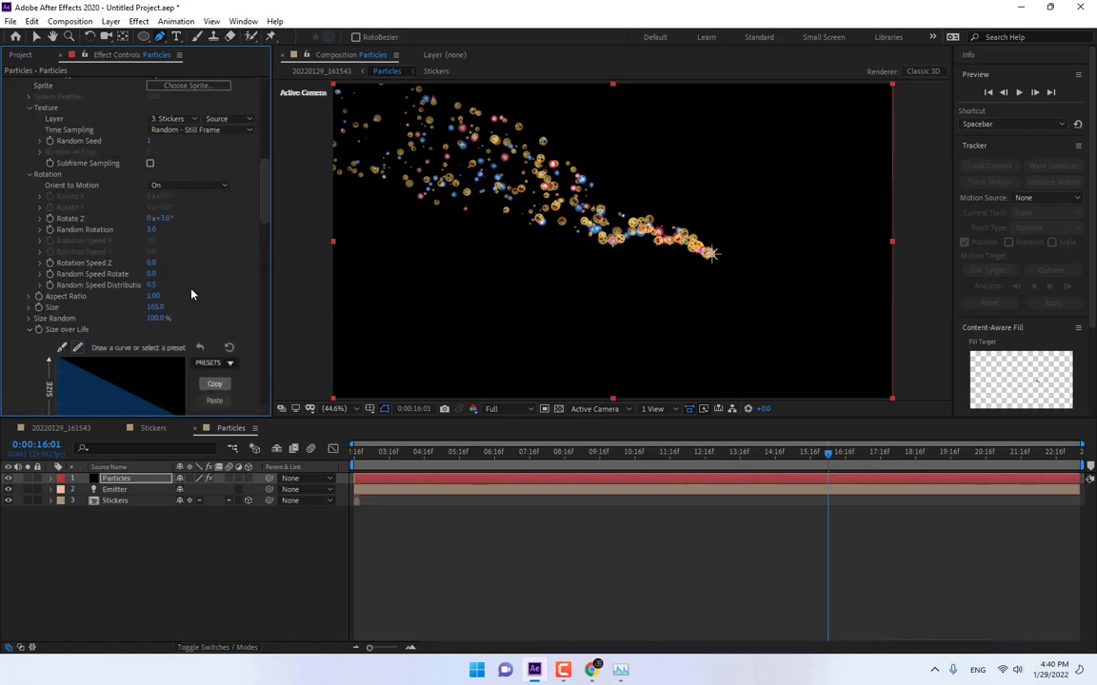
pyautogui.click(158, 308)
pyautogui.write('200')
pyautogui.press('Return')
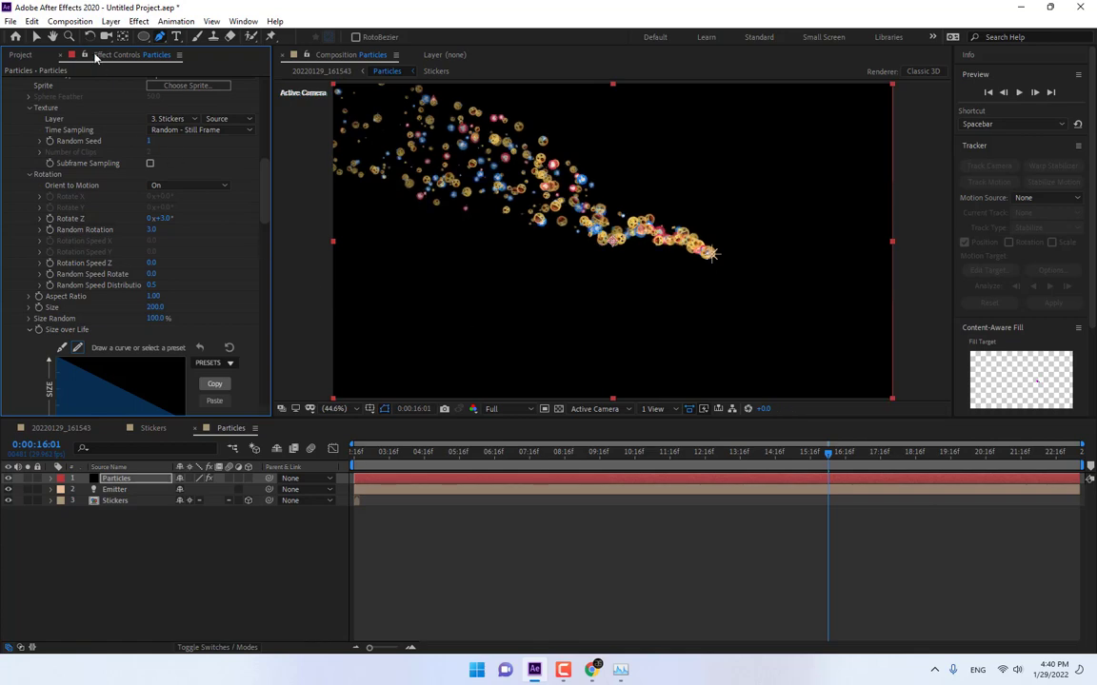
# Purge the cache, confirming deletion of all disk cache files
pyautogui.click(31, 21)
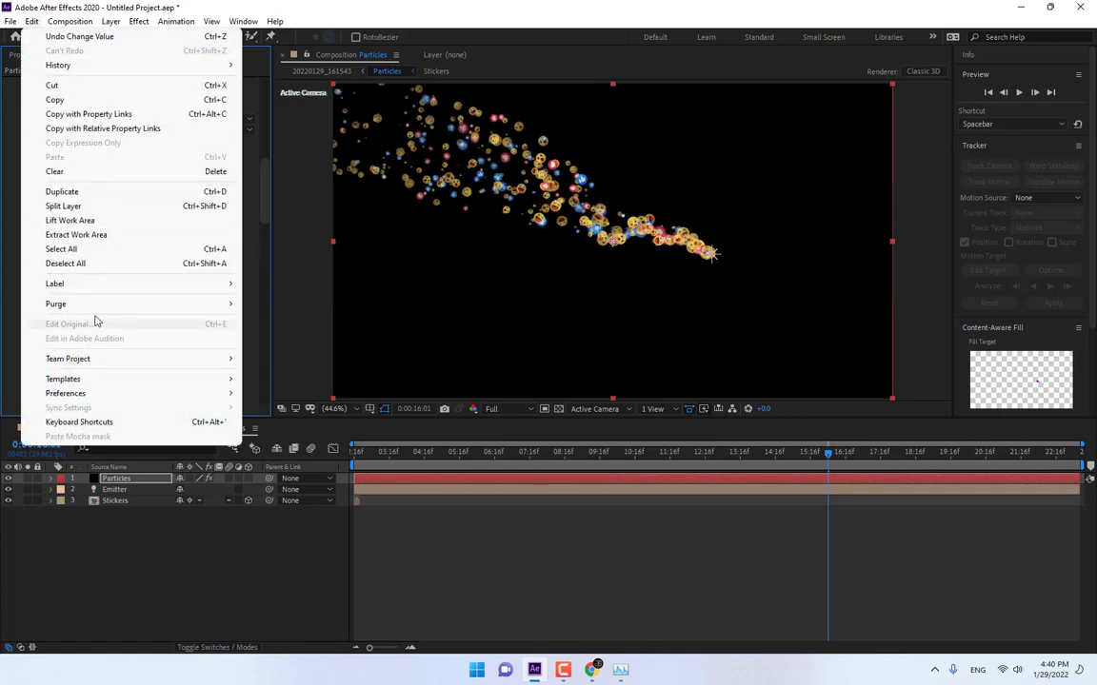
pyautogui.moveTo(109, 310)
pyautogui.click(285, 303)
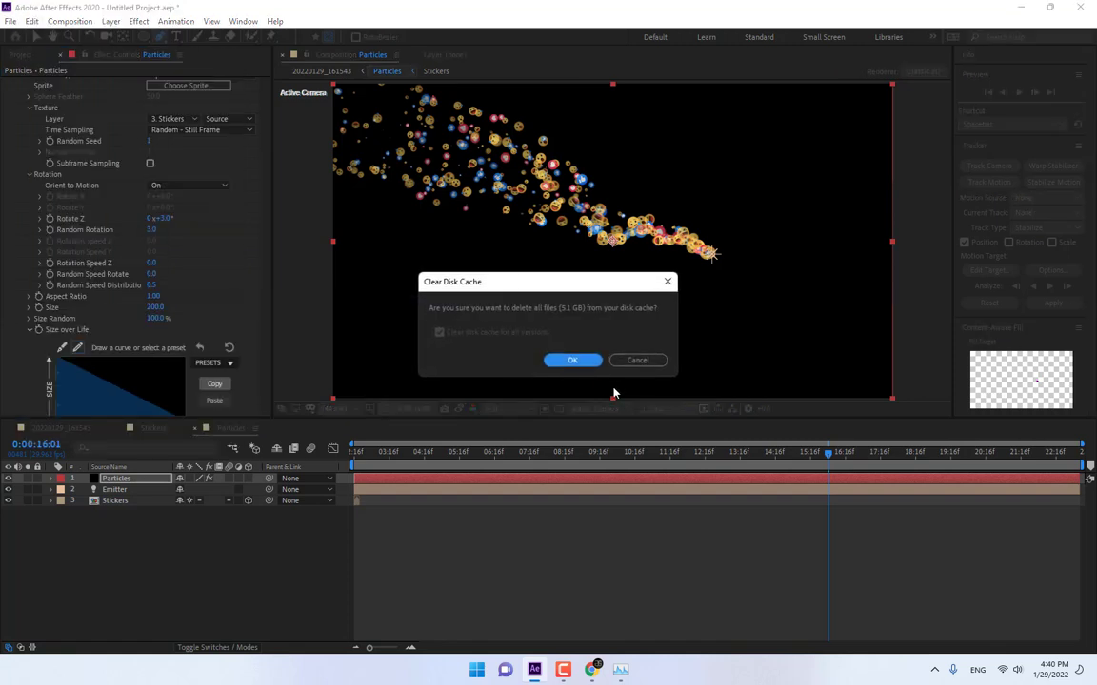
pyautogui.click(574, 361)
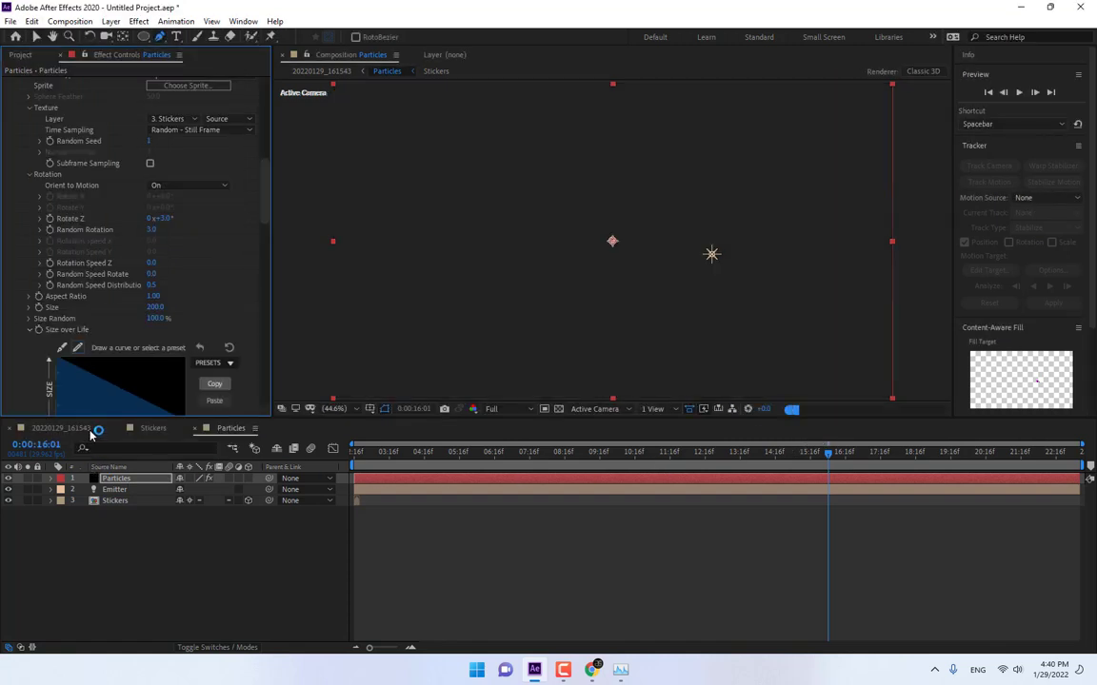
# Return to the 20220129_161543 composition at 0:00:02:16 and toggle the MAin Comp layer's visibility off and on to check the stray emoji
pyautogui.click(54, 428)
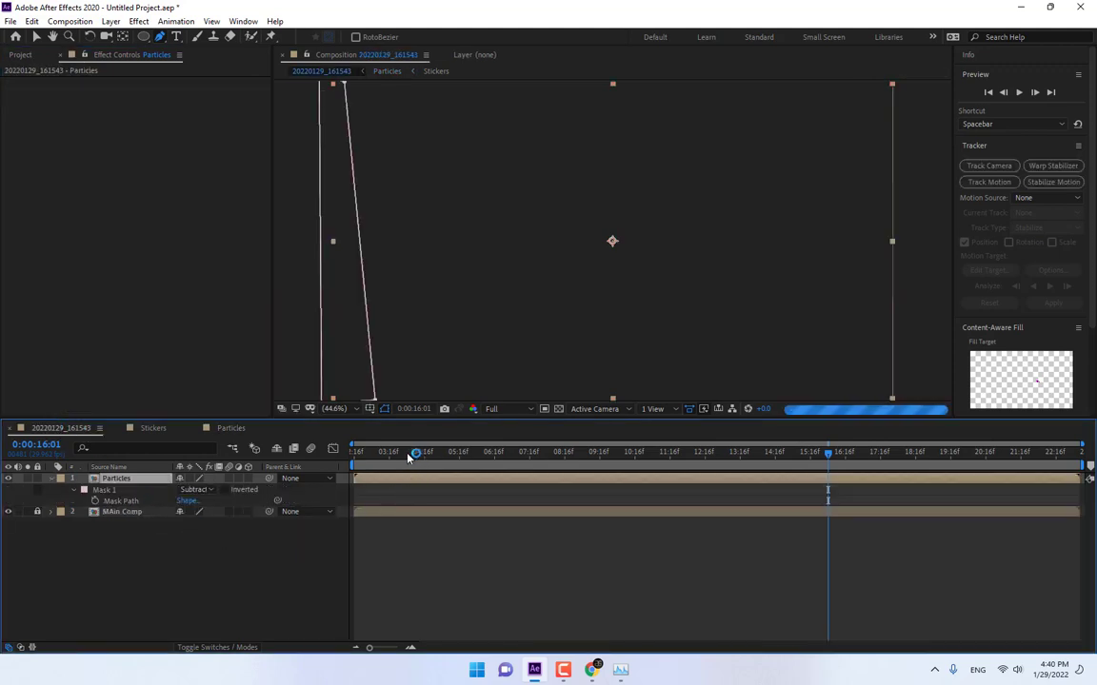
pyautogui.moveTo(409, 455); pyautogui.dragTo(304, 455)
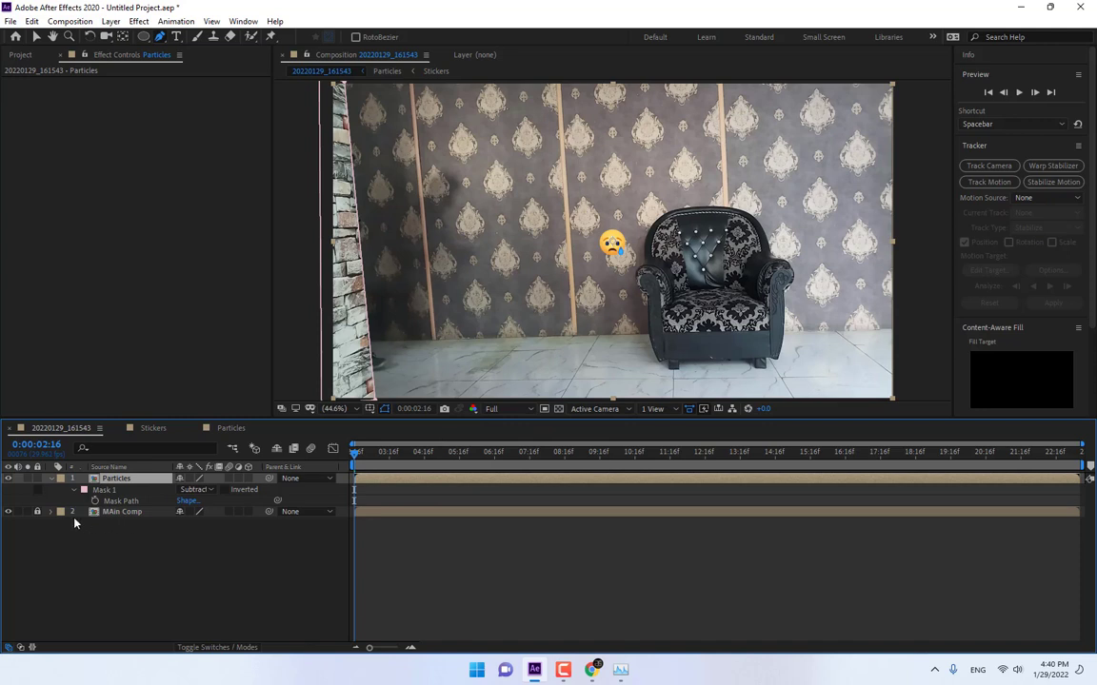
pyautogui.click(10, 512)
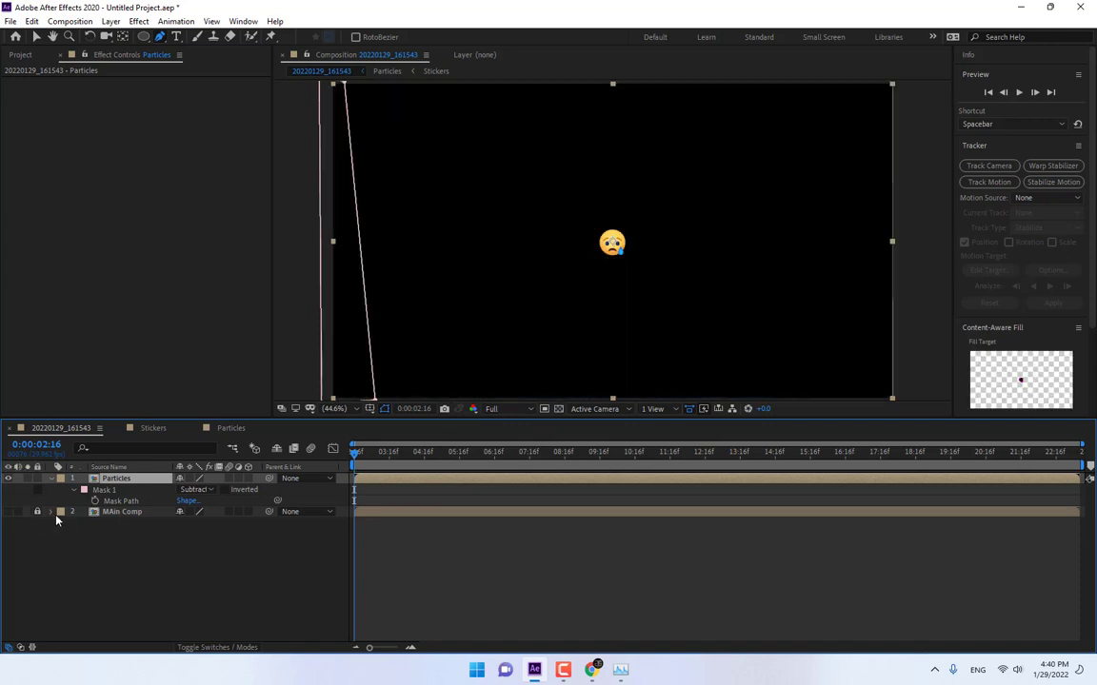
pyautogui.click(2, 516)
pyautogui.click(109, 481)
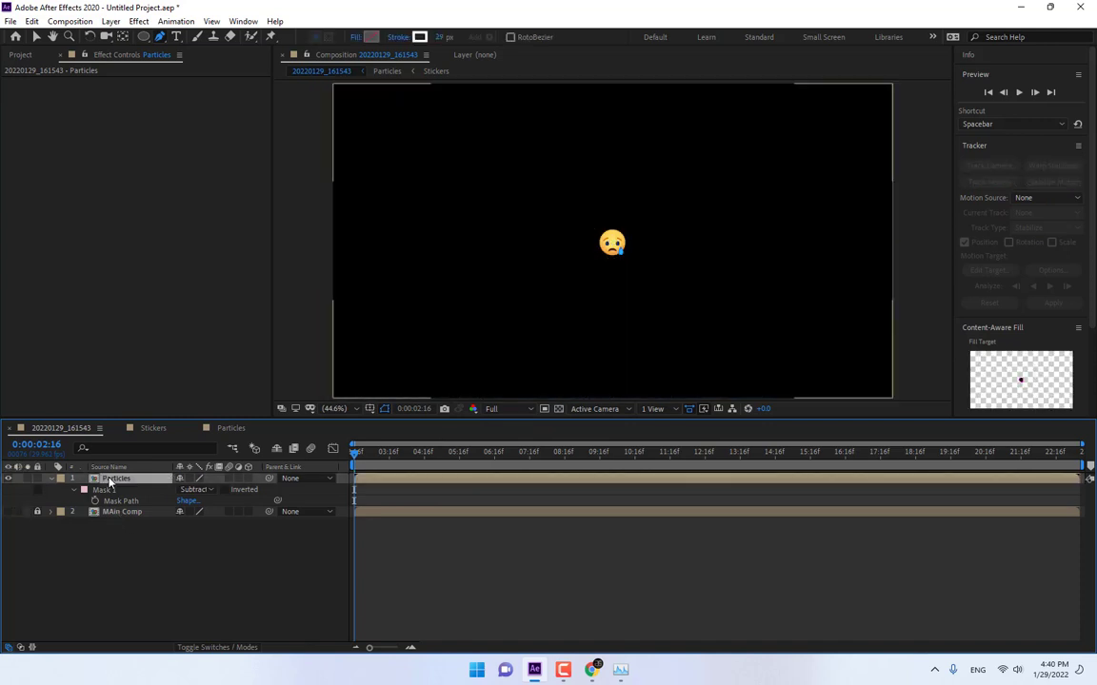
pyautogui.click(10, 512)
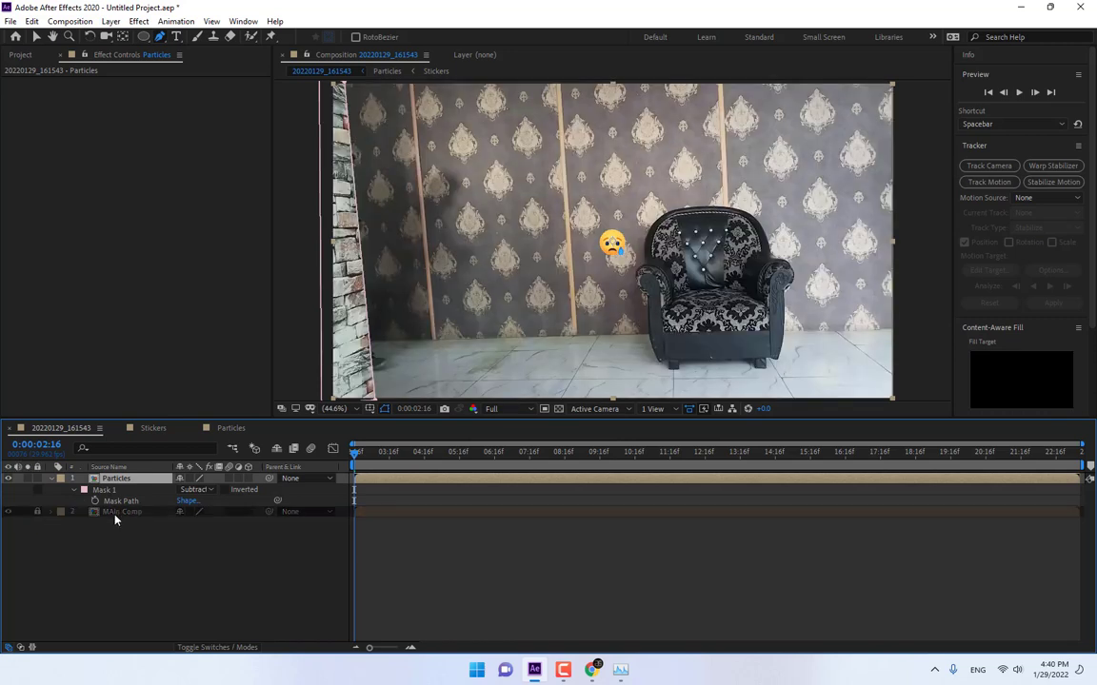
# Check the Stickers composition, hide the Stickers layer inside the Particles composition, and return to the 20220129_161543 composition
pyautogui.click(152, 428)
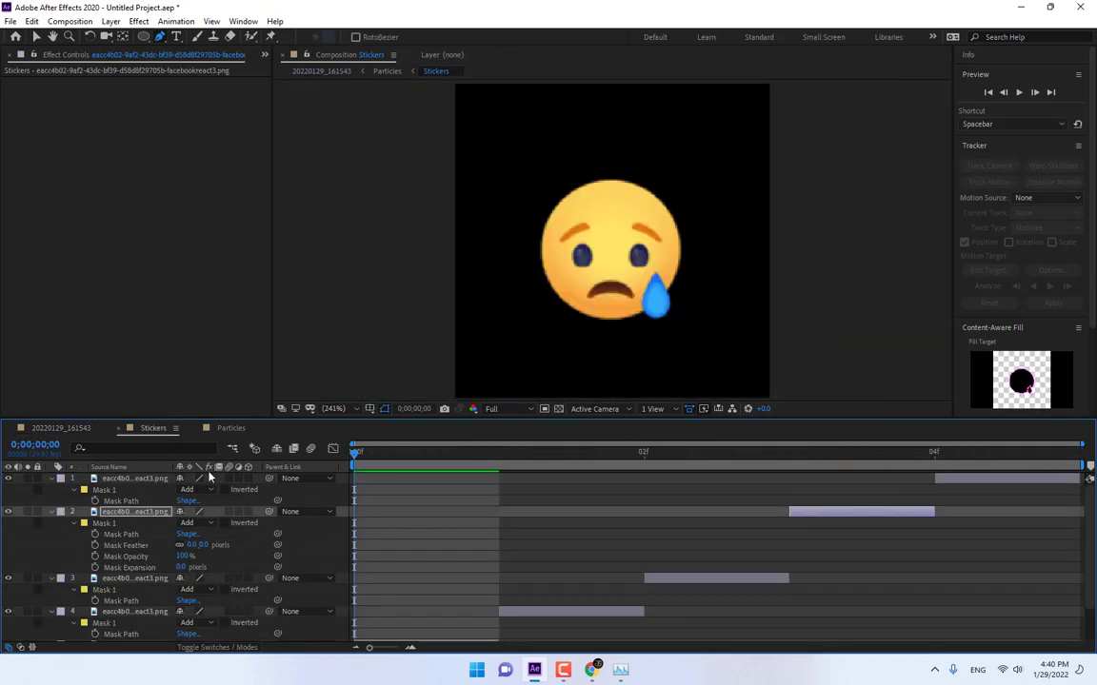
pyautogui.scroll(-2, 238, 495)
pyautogui.click(230, 429)
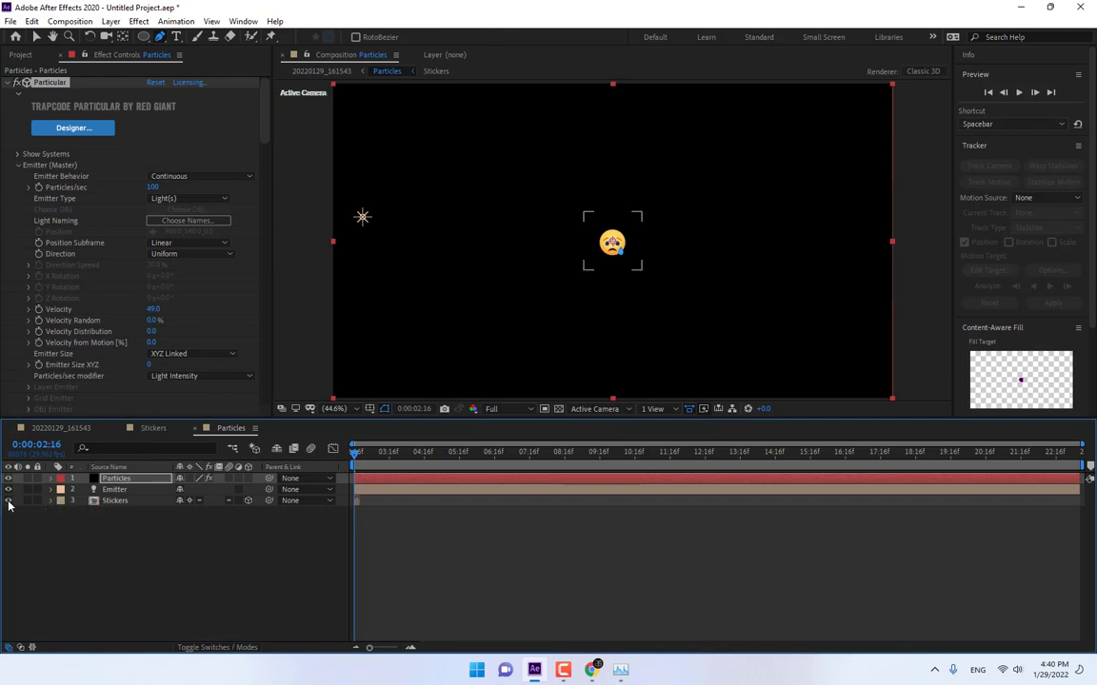
pyautogui.click(65, 429)
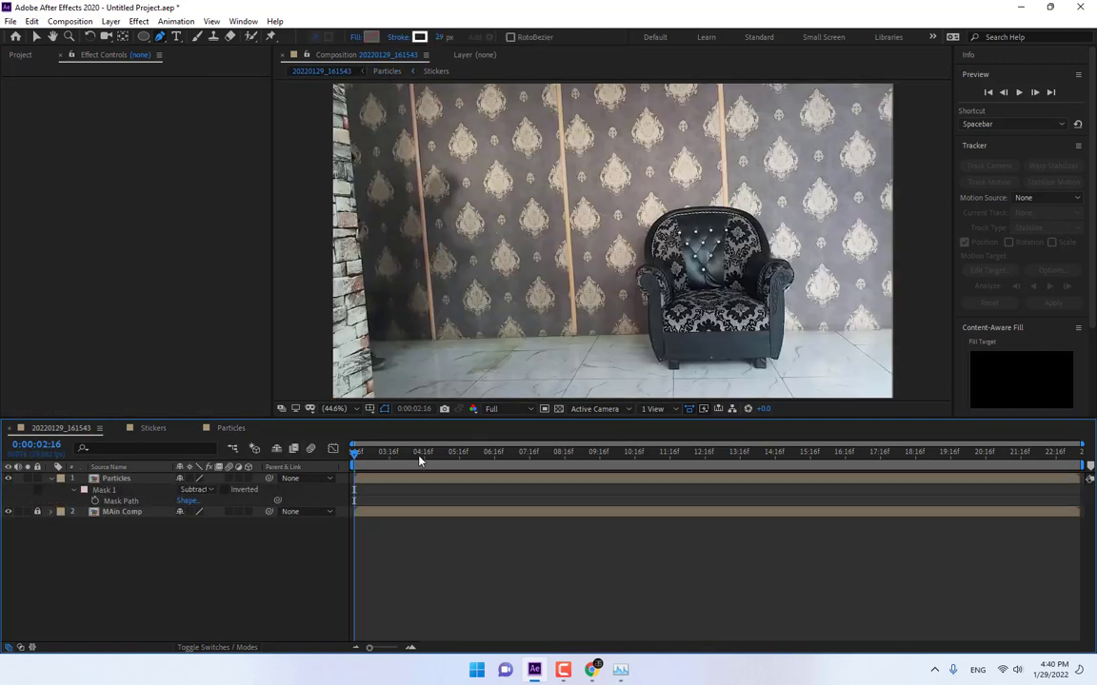
# Enlarge the composition viewer and preview the emoji trail over the footage from the start at 0:00:02:16
pyautogui.click(448, 453)
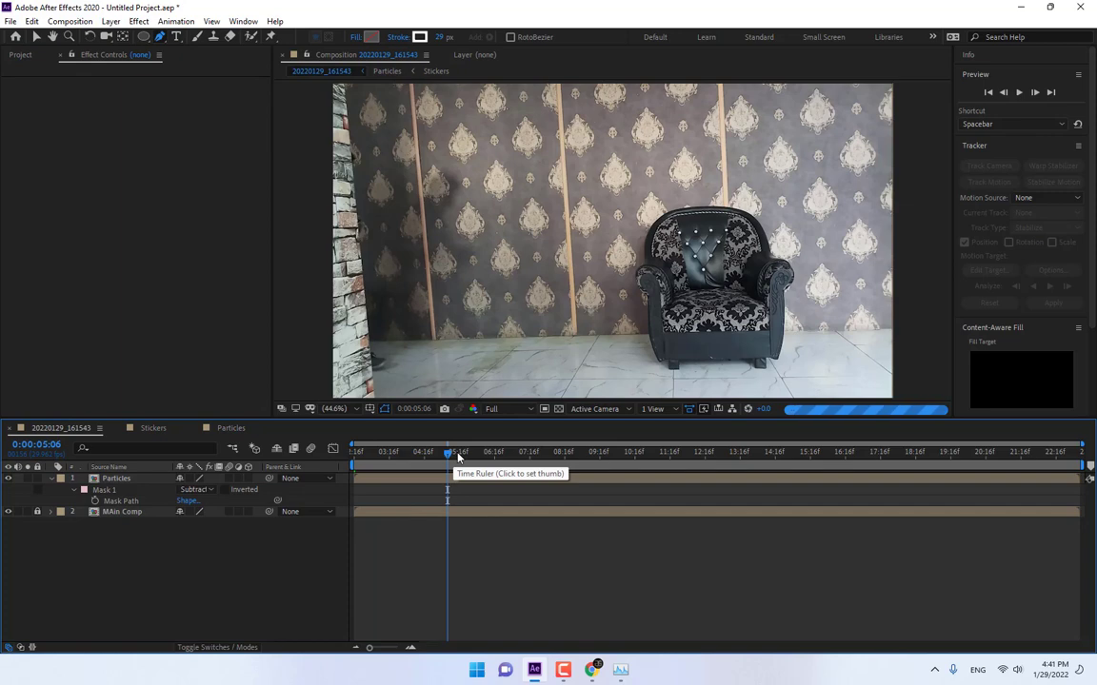
pyautogui.click(354, 453)
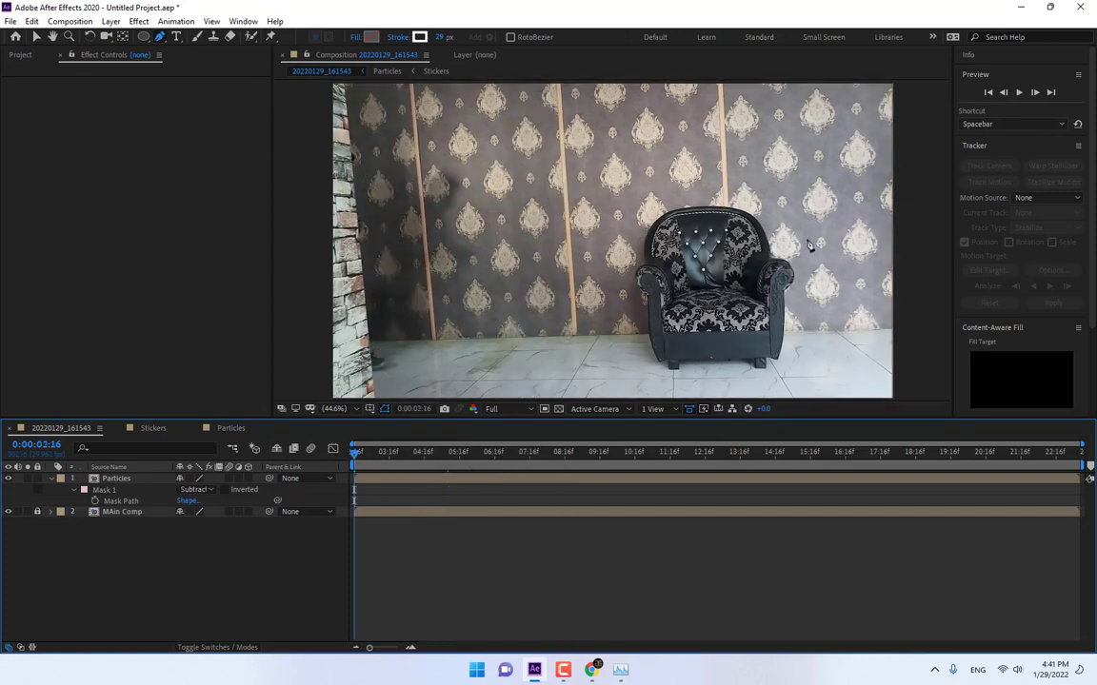
pyautogui.moveTo(381, 420); pyautogui.dragTo(379, 504)
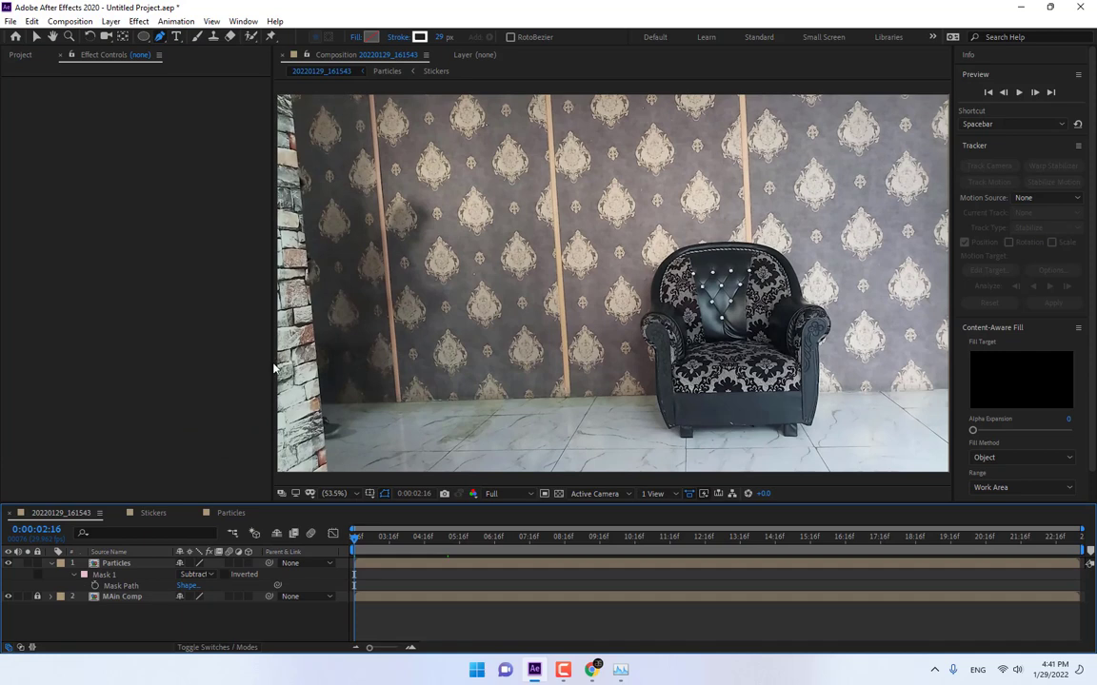
pyautogui.moveTo(274, 367); pyautogui.dragTo(184, 367)
pyautogui.click(1021, 92)
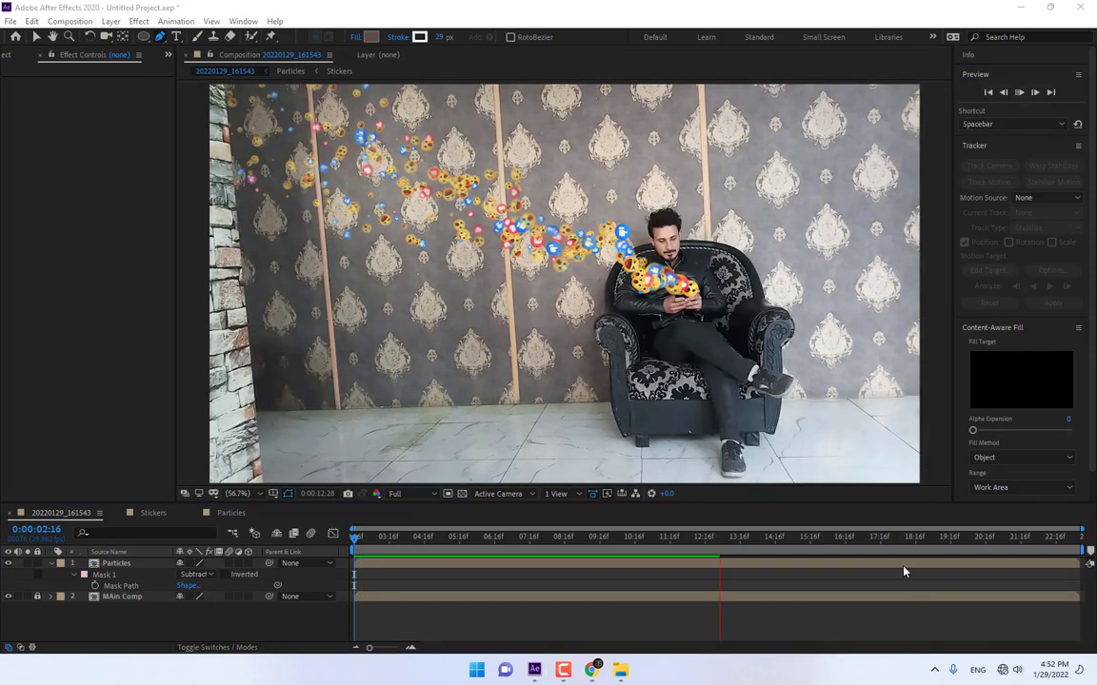
# Shorten the work area to the end of the rendered preview and scrub through the emoji trail
pyautogui.moveTo(1081, 551); pyautogui.dragTo(721, 550)
pyautogui.moveTo(384, 539); pyautogui.dragTo(557, 565)
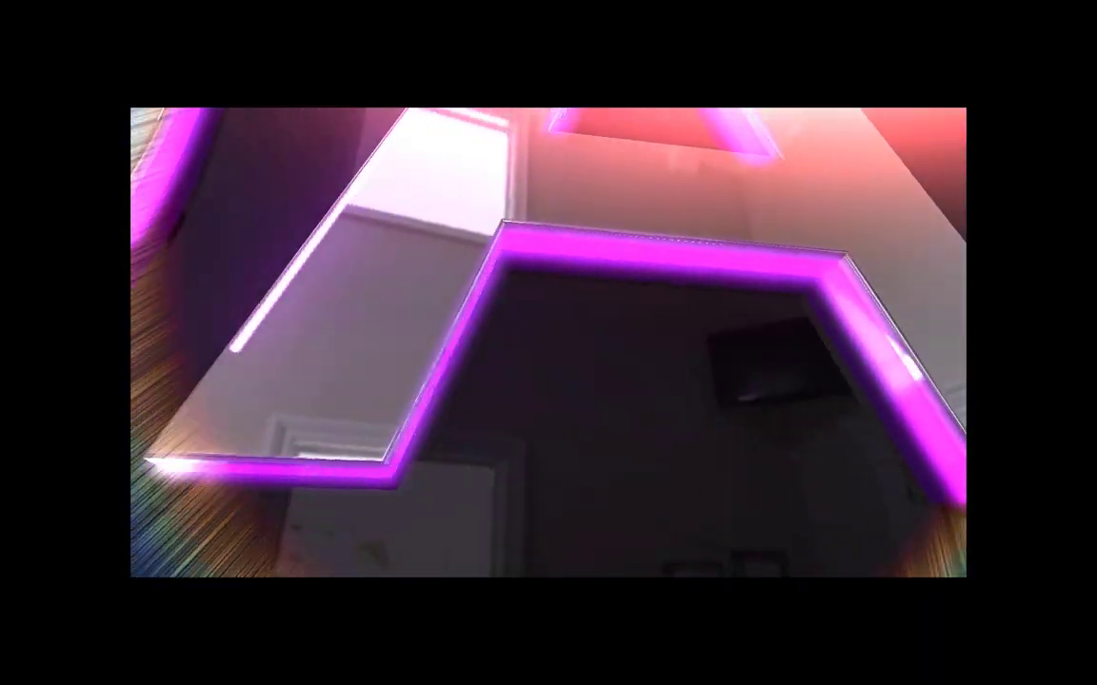